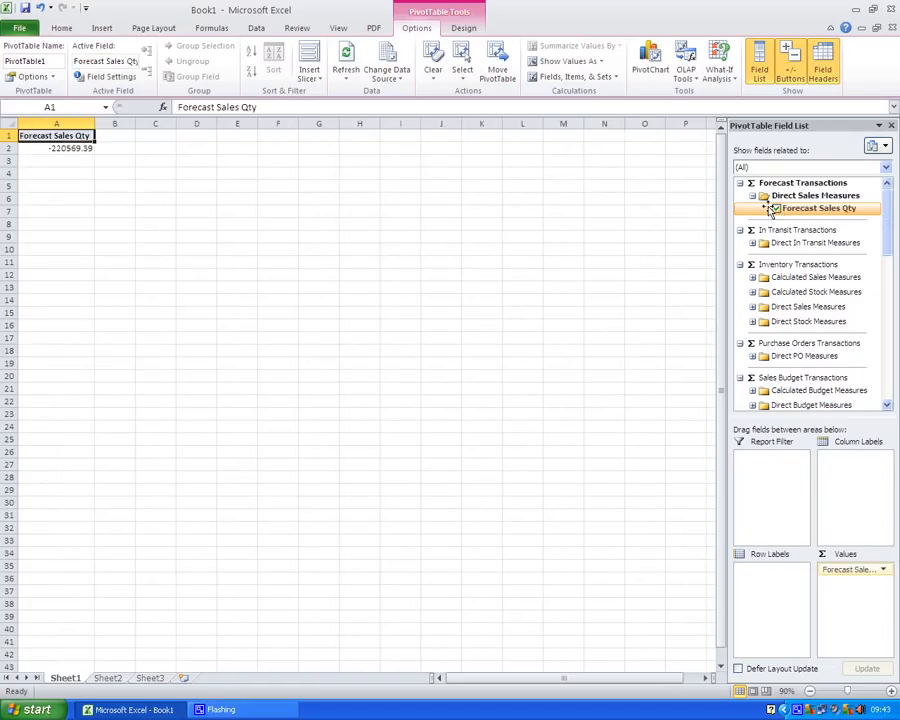
# Insert slicers for Product Class Desc, Sales Region, Country and the Time Dimension's separate Year field.
pyautogui.click(311, 60)
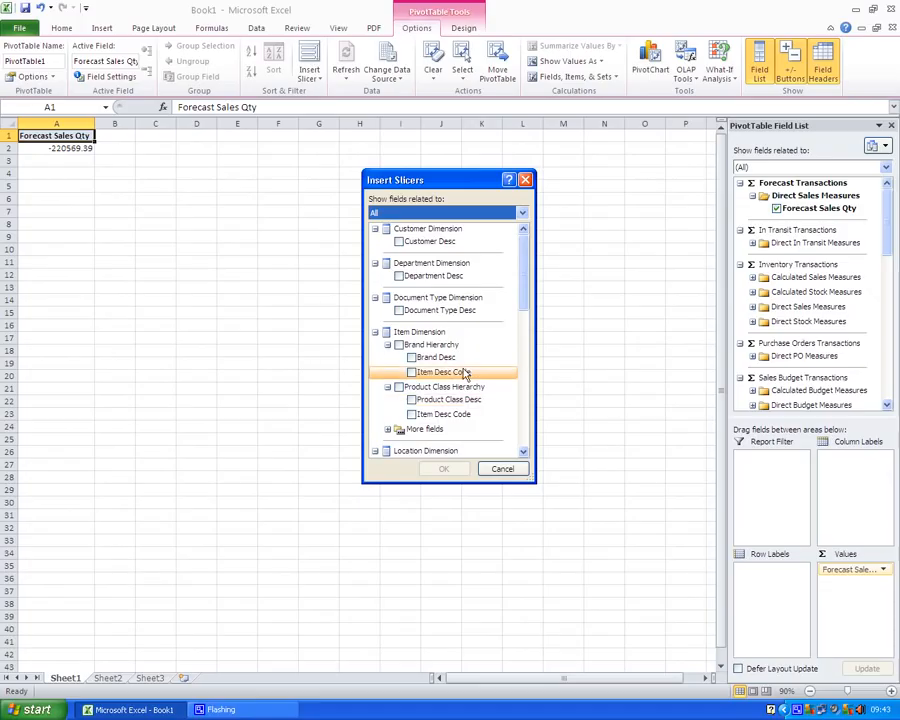
pyautogui.moveTo(523, 278); pyautogui.dragTo(522, 307)
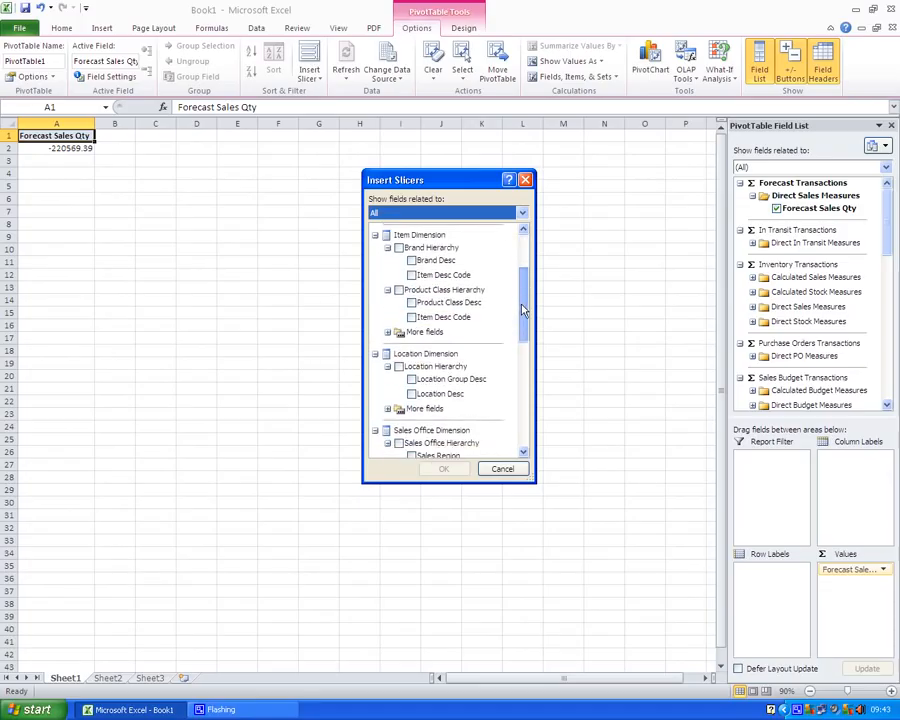
pyautogui.click(411, 302)
pyautogui.moveTo(526, 305); pyautogui.dragTo(516, 350)
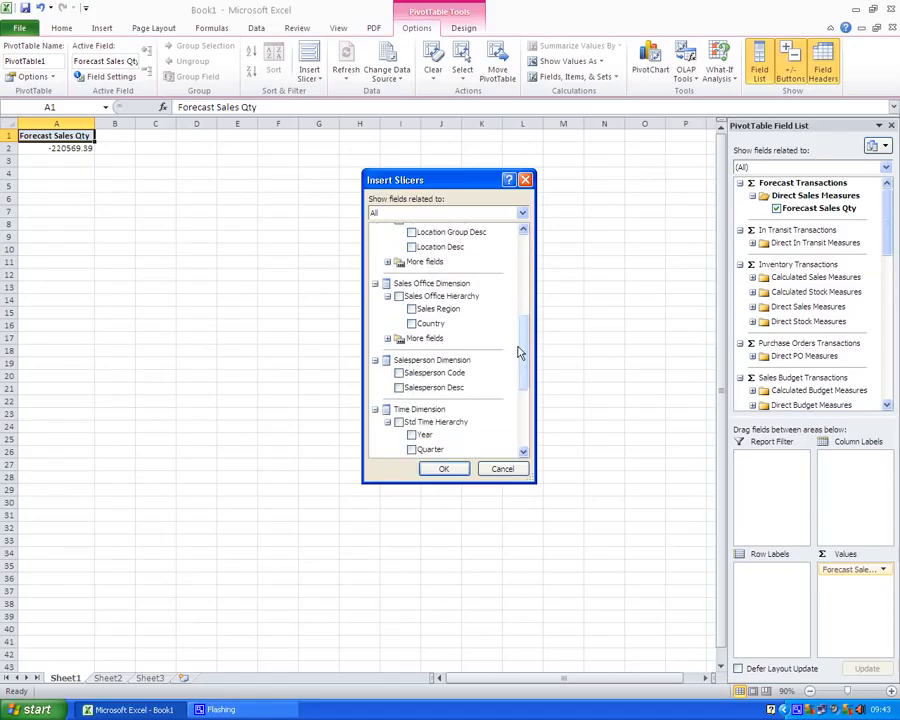
pyautogui.click(414, 311)
pyautogui.click(413, 323)
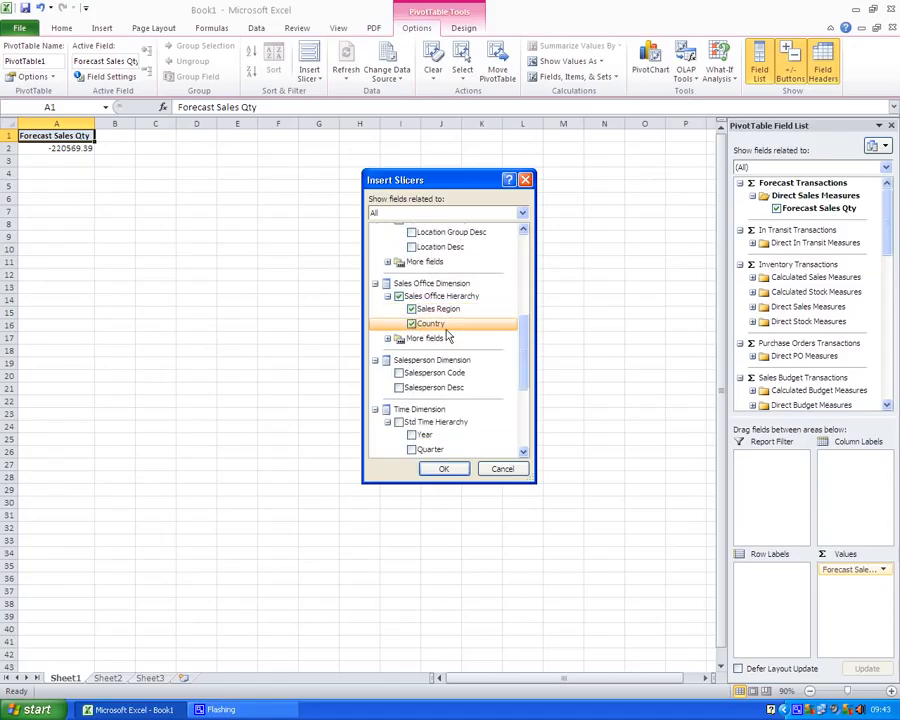
pyautogui.moveTo(518, 335); pyautogui.dragTo(520, 372)
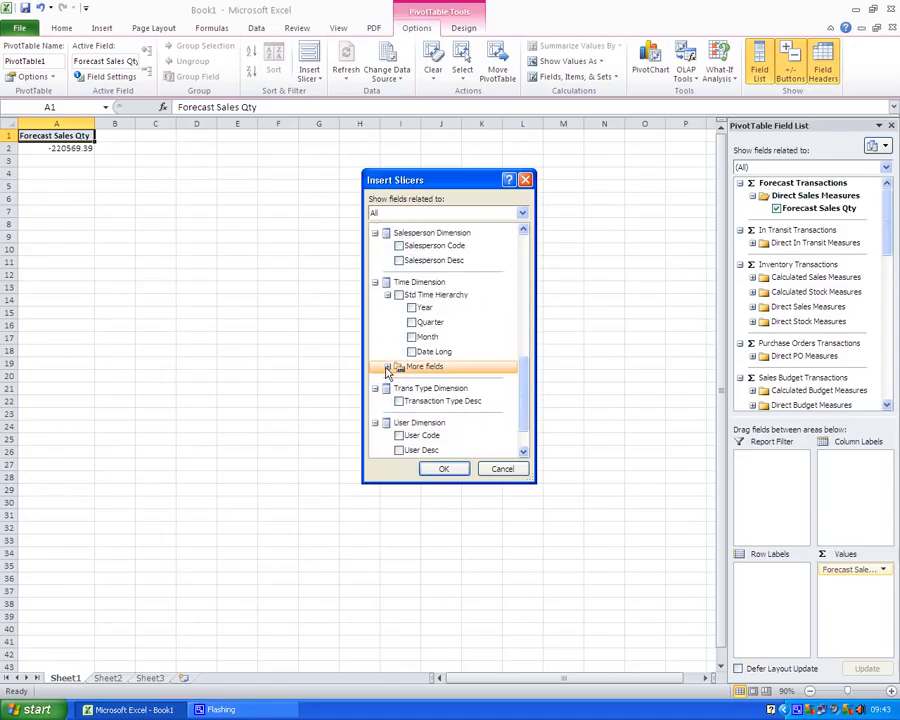
pyautogui.click(388, 365)
pyautogui.click(411, 451)
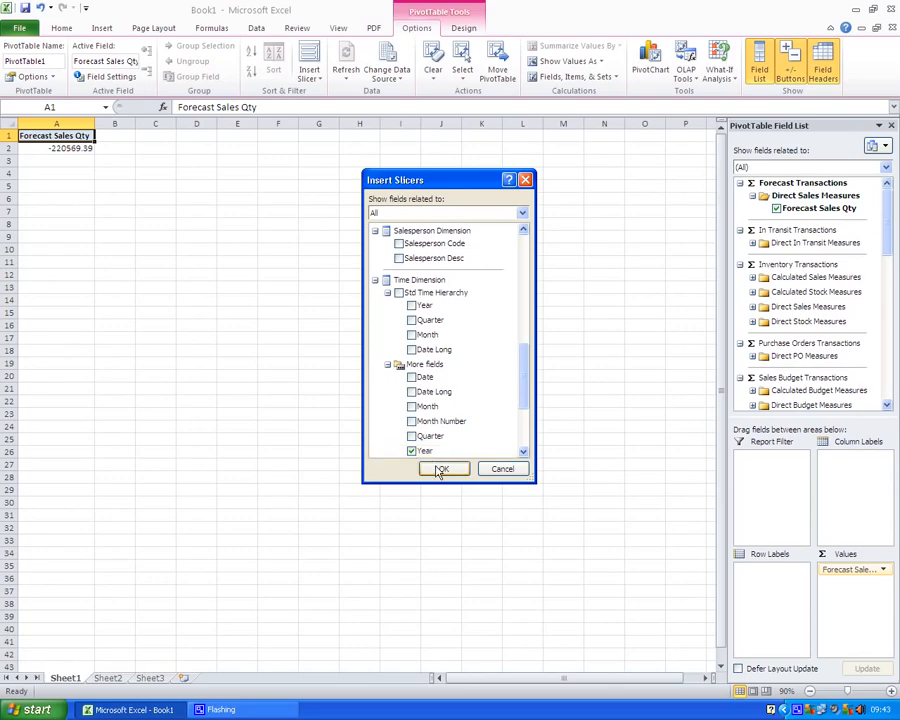
pyautogui.click(443, 468)
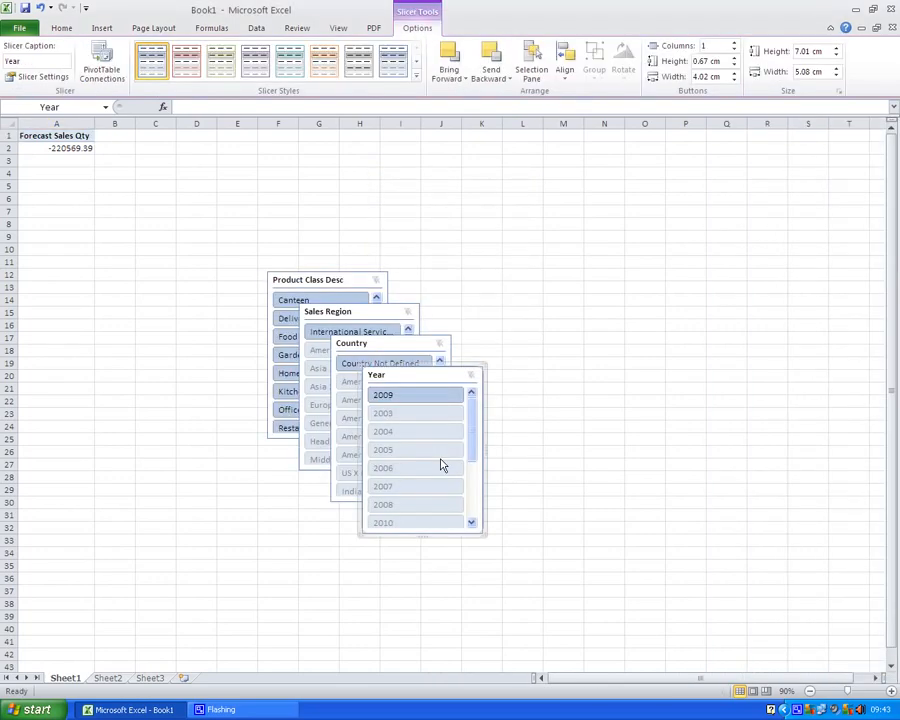
# Move the Sales Region slicer aside and relocate the Forecast Sales Qty pivot table from A1 to cell X7.
pyautogui.moveTo(349, 310); pyautogui.dragTo(148, 230)
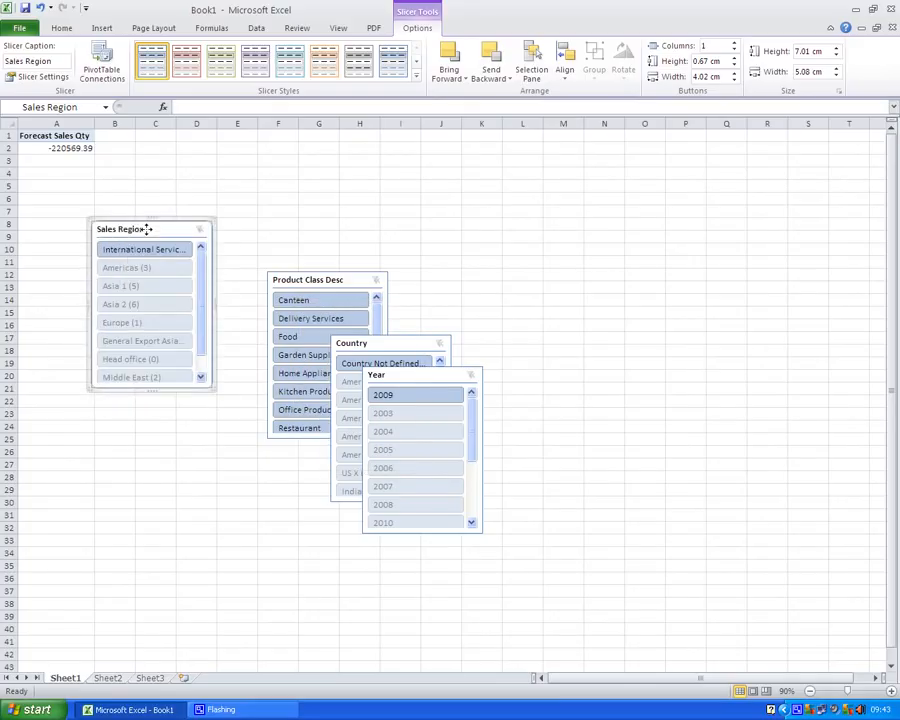
pyautogui.click(56, 137)
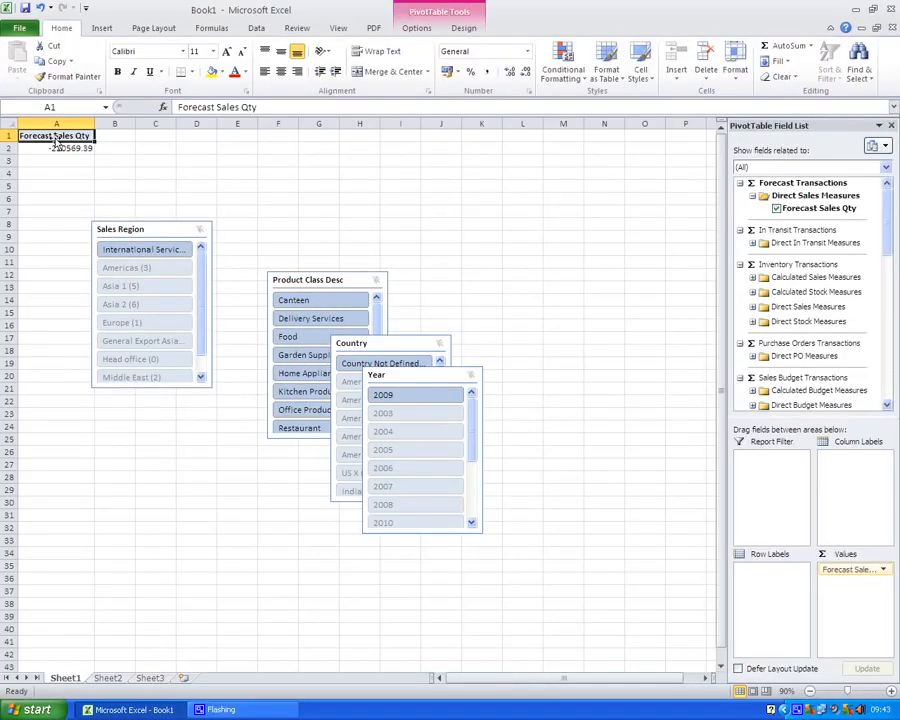
pyautogui.moveTo(56, 140); pyautogui.dragTo(52, 146)
pyautogui.hotkey('ctrl', 'c')
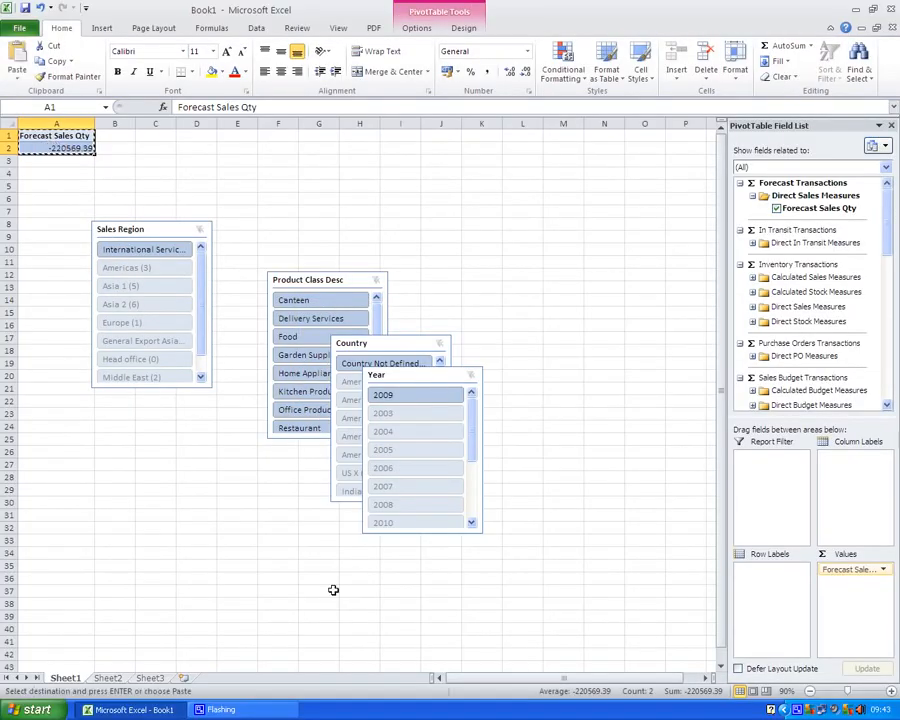
pyautogui.moveTo(500, 678); pyautogui.dragTo(520, 678)
pyautogui.moveTo(707, 680); pyautogui.dragTo(707, 680)
pyautogui.click(609, 207)
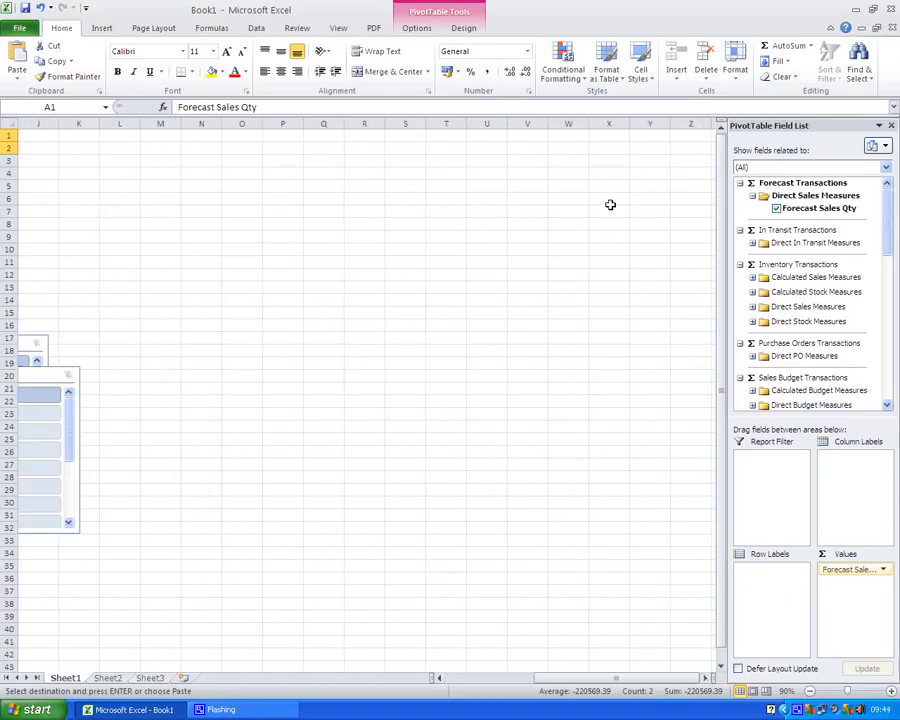
pyautogui.press('Return')
# Arrange Sales Region and Country side by side from column A, and stack Product Class Desc above Year around columns R to T.
pyautogui.moveTo(631, 694); pyautogui.dragTo(510, 685)
pyautogui.moveTo(116, 232); pyautogui.dragTo(44, 146)
pyautogui.moveTo(358, 342); pyautogui.dragTo(172, 140)
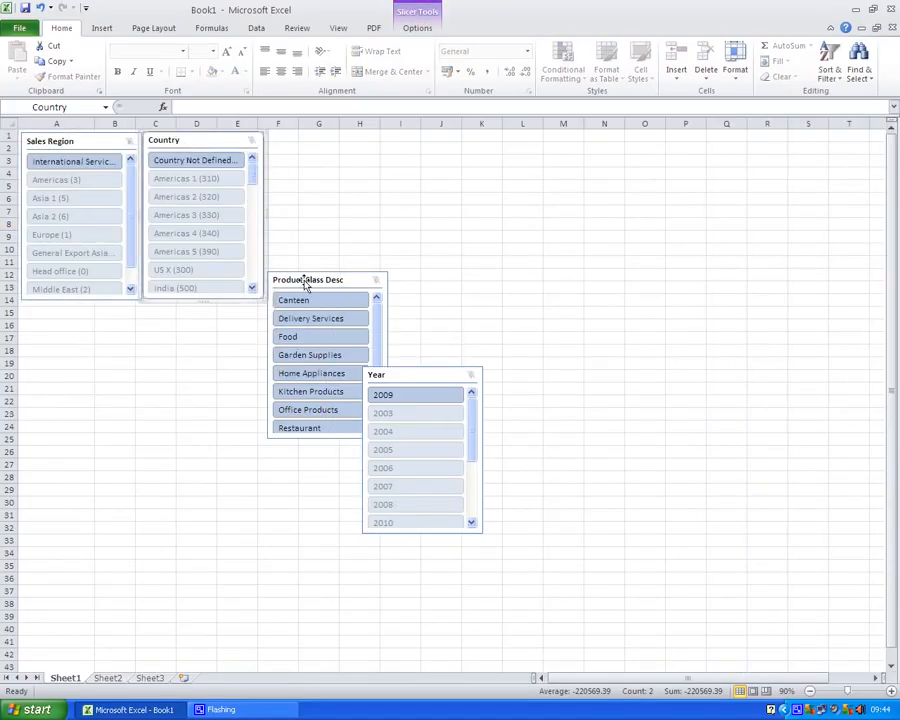
pyautogui.moveTo(307, 283); pyautogui.dragTo(786, 141)
pyautogui.moveTo(422, 371); pyautogui.dragTo(808, 309)
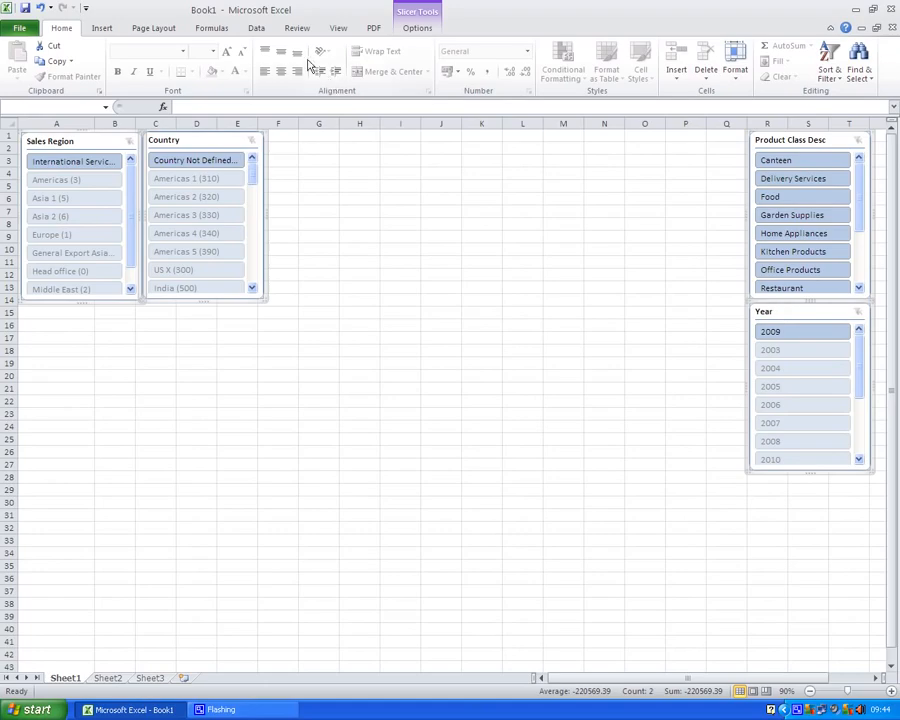
# Apply the dark red slicer style to all four selected slicers.
pyautogui.click(410, 27)
pyautogui.click(416, 61)
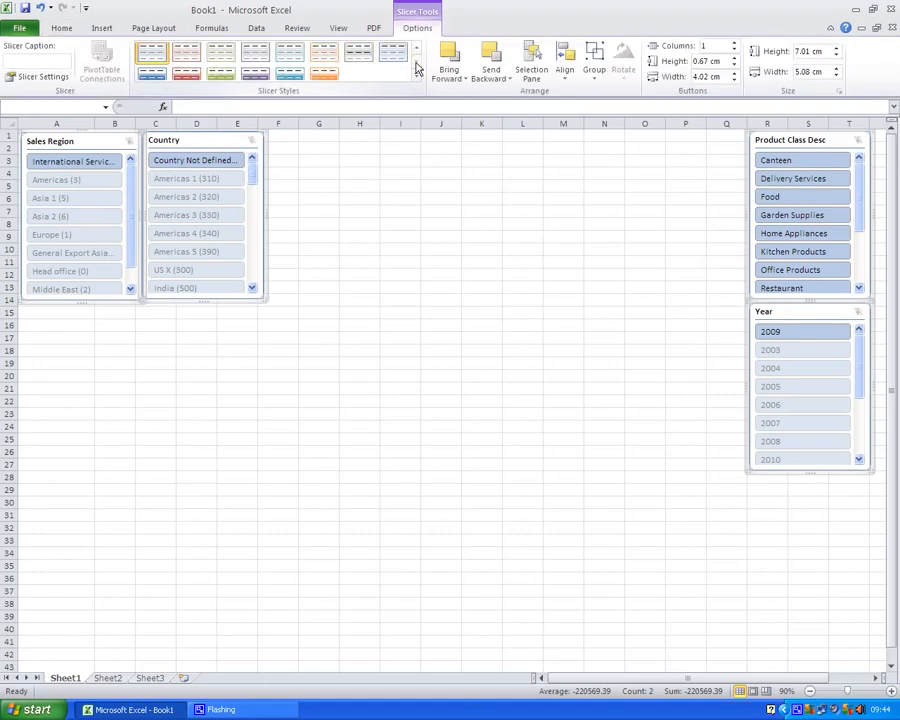
pyautogui.click(416, 61)
pyautogui.click(186, 62)
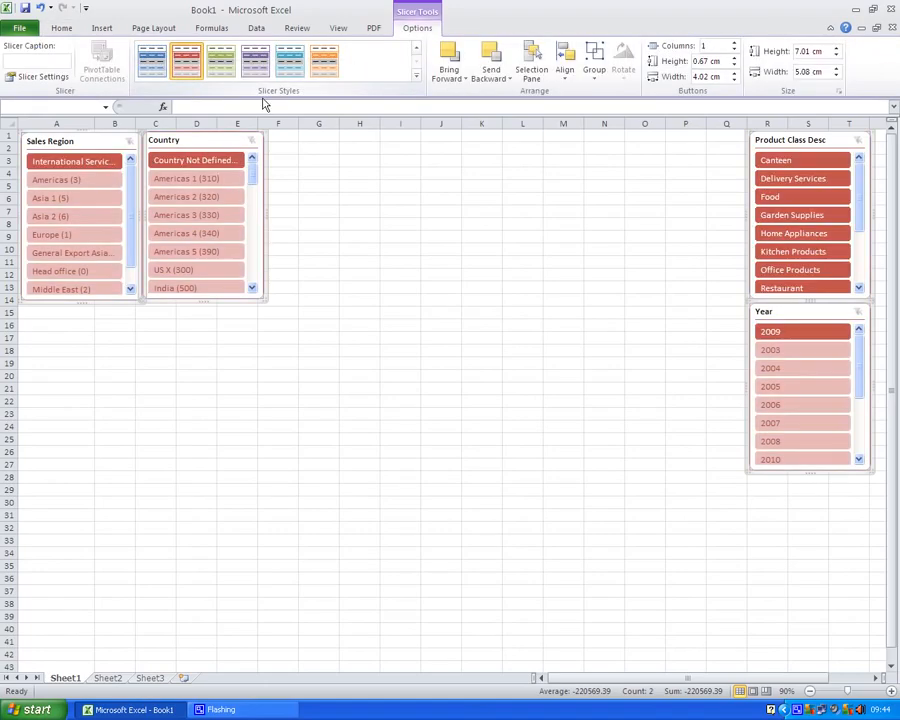
# Filter the Year slicer to 2009 and shrink the slicer to about 3.07 cm high by 5.01 cm wide.
pyautogui.click(770, 332)
pyautogui.click(700, 465)
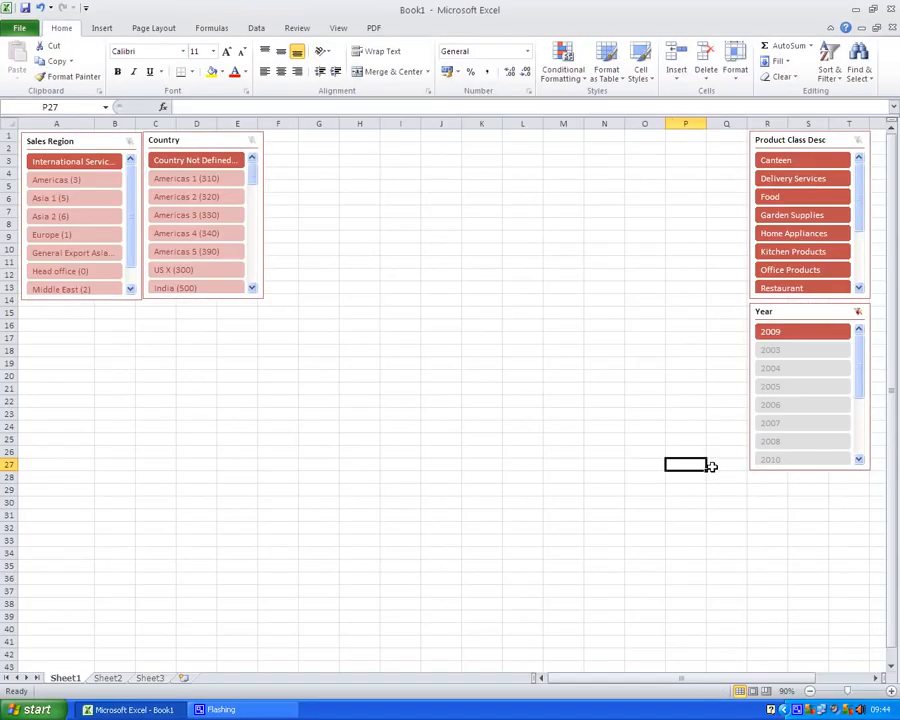
pyautogui.click(870, 472)
pyautogui.moveTo(870, 472); pyautogui.dragTo(869, 376)
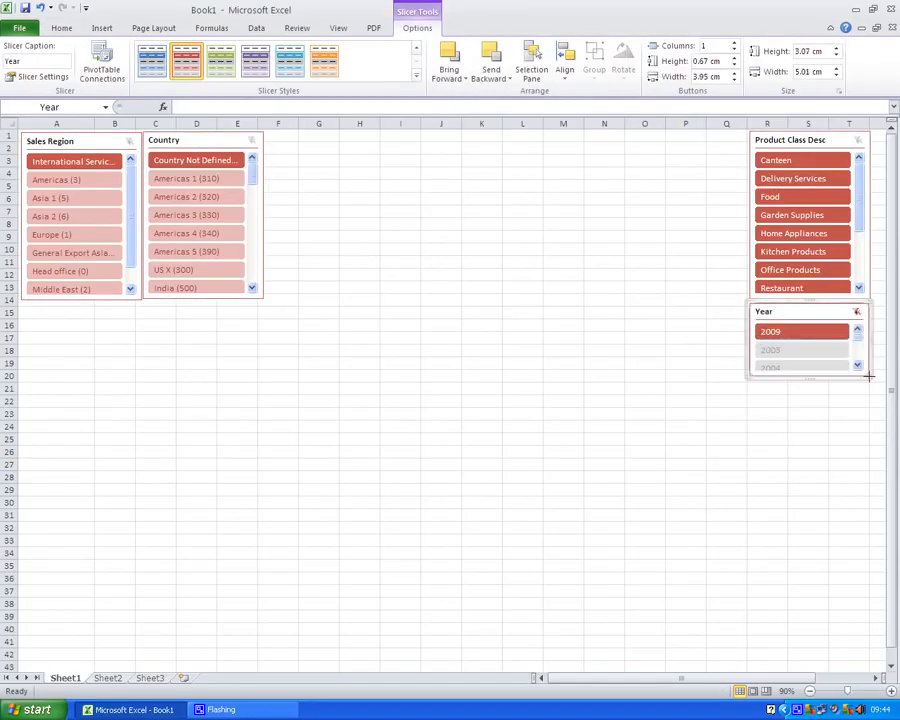
pyautogui.click(352, 575)
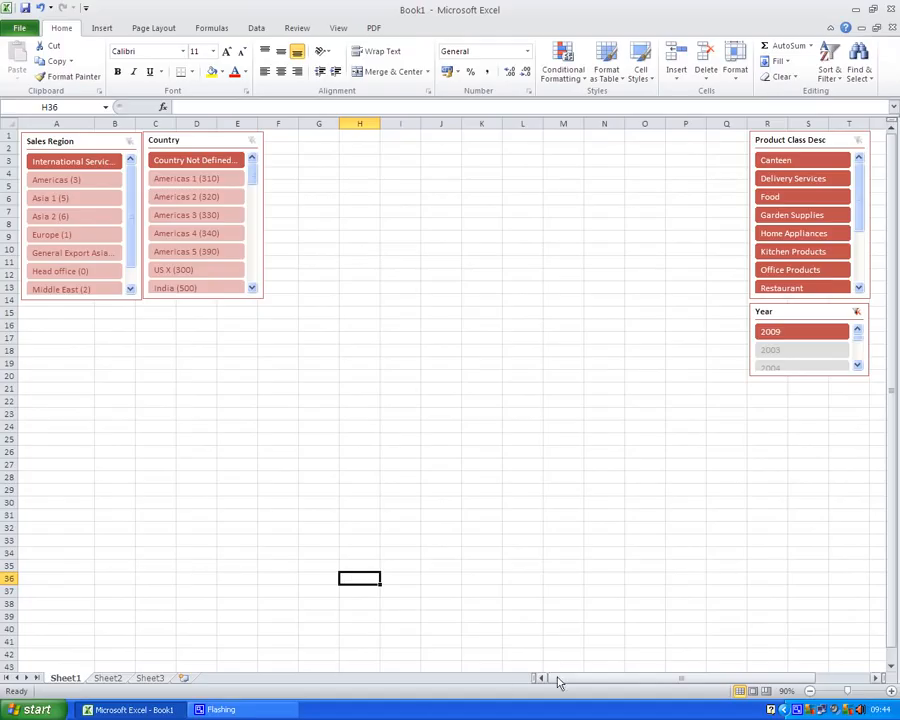
# Replace Forecast Sales Qty in the pivot table at X7 with the Gross Profit % and Net Sales Value measures.
pyautogui.moveTo(560, 685); pyautogui.dragTo(655, 683)
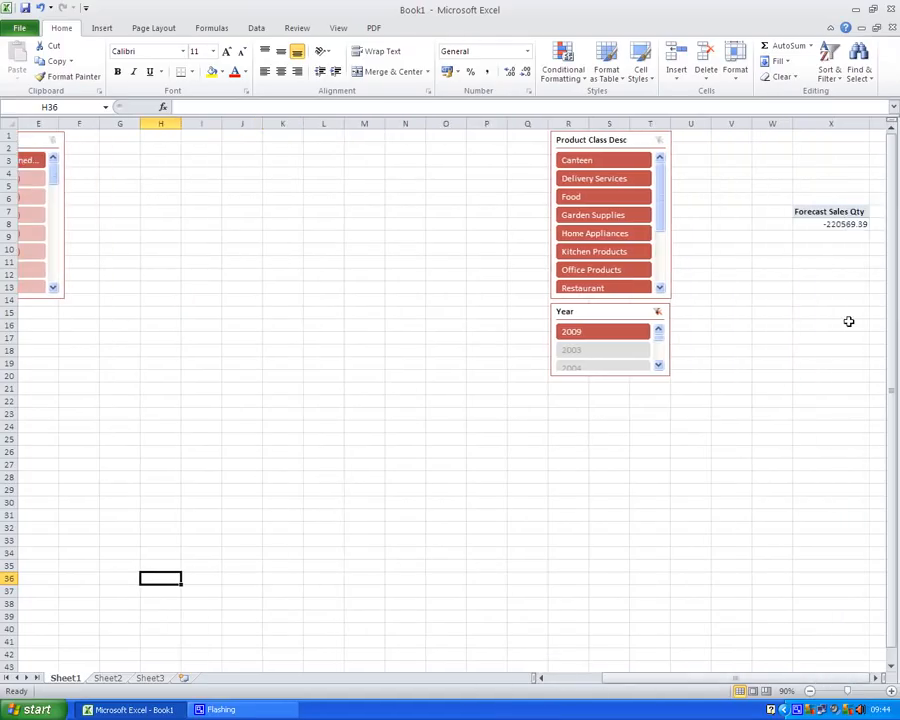
pyautogui.click(818, 212)
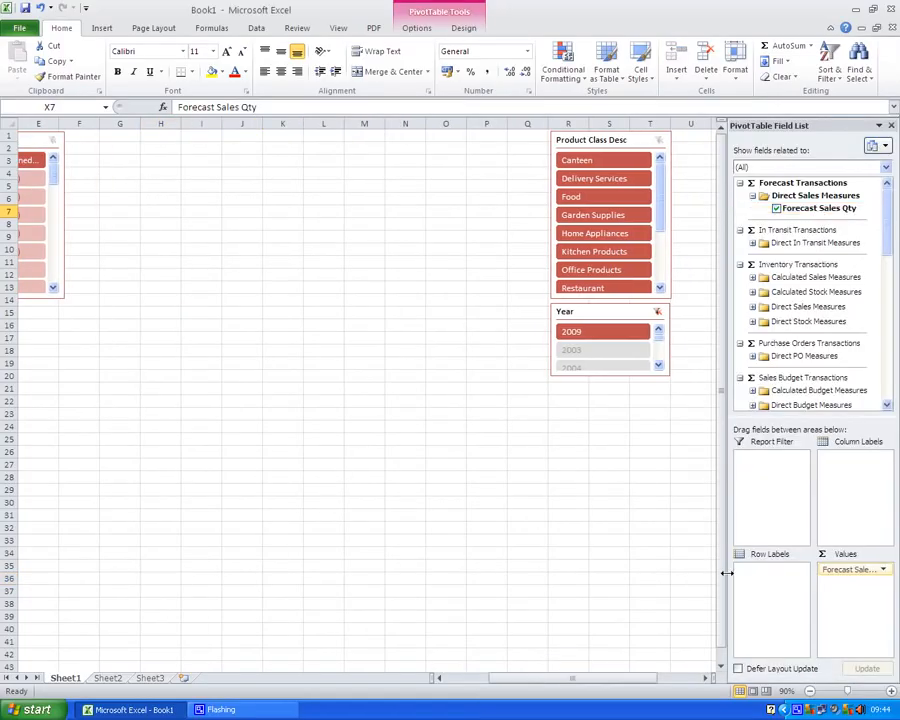
pyautogui.moveTo(705, 679); pyautogui.dragTo(705, 680)
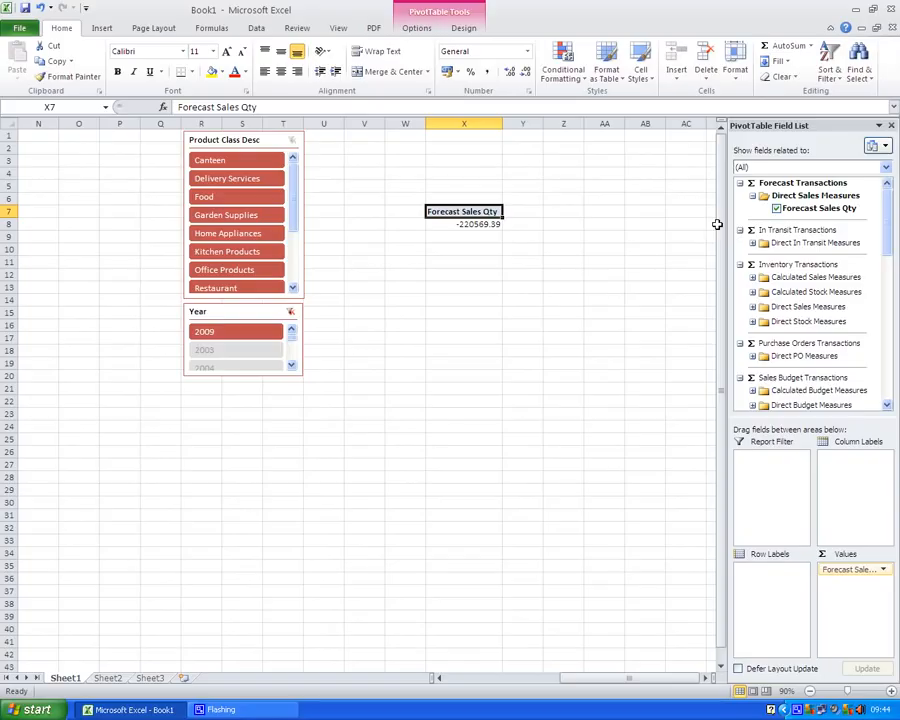
pyautogui.click(777, 208)
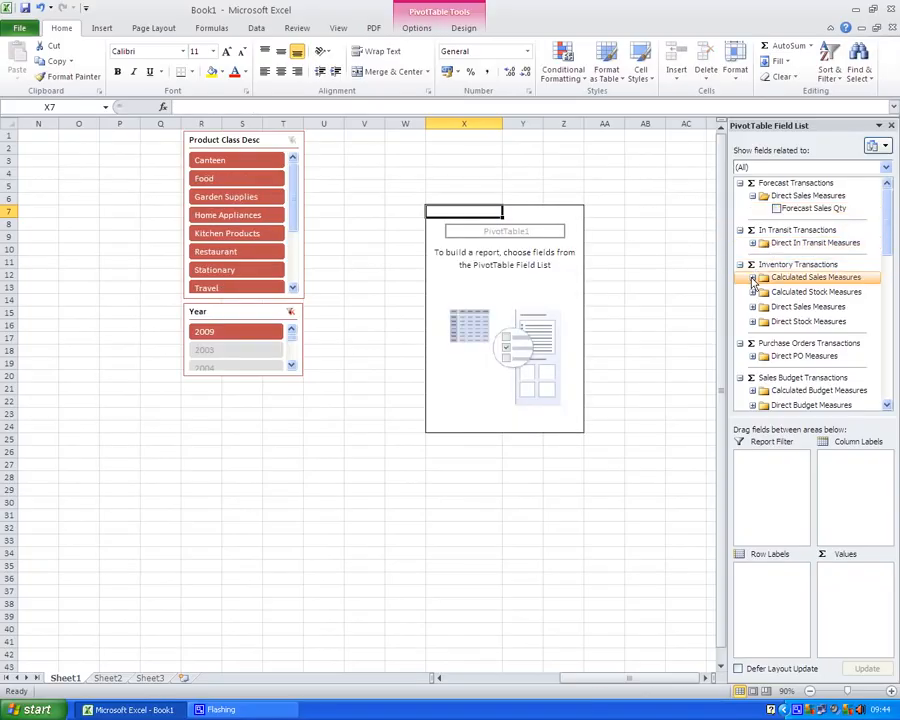
pyautogui.click(754, 279)
pyautogui.click(777, 212)
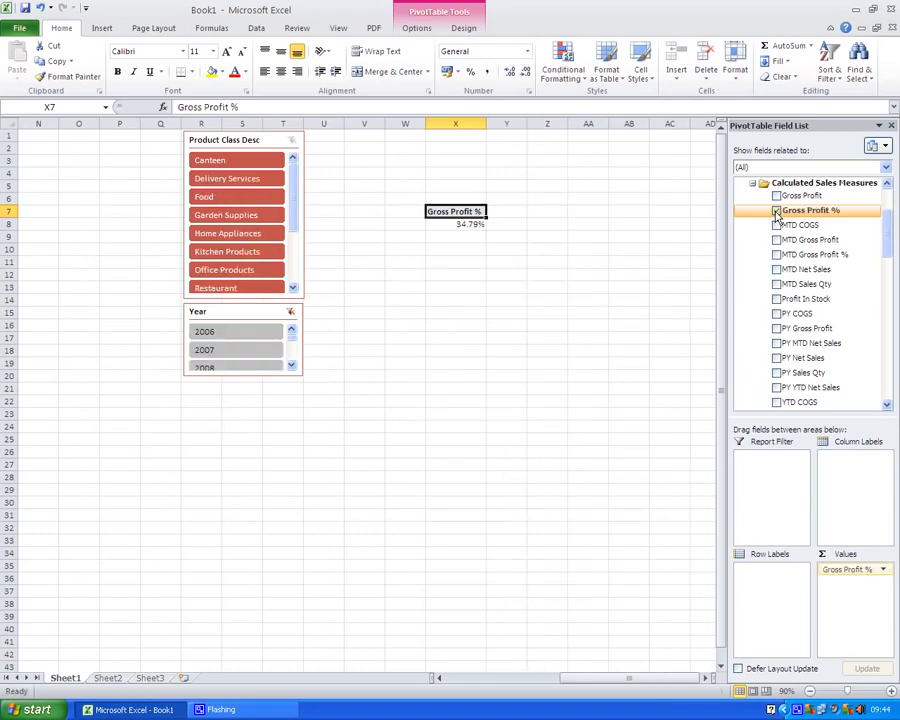
pyautogui.click(753, 184)
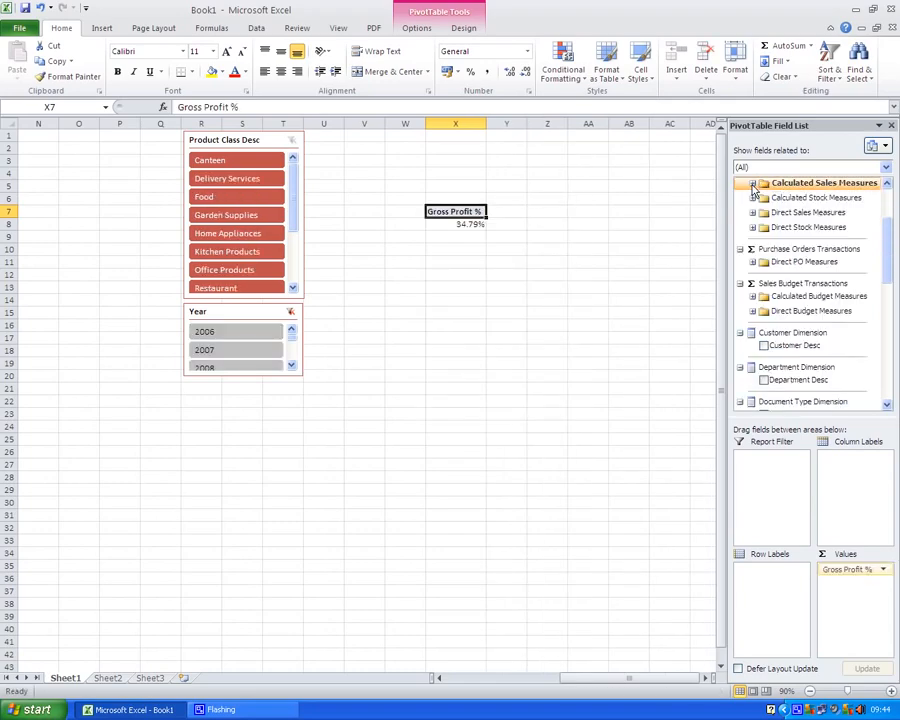
pyautogui.click(753, 212)
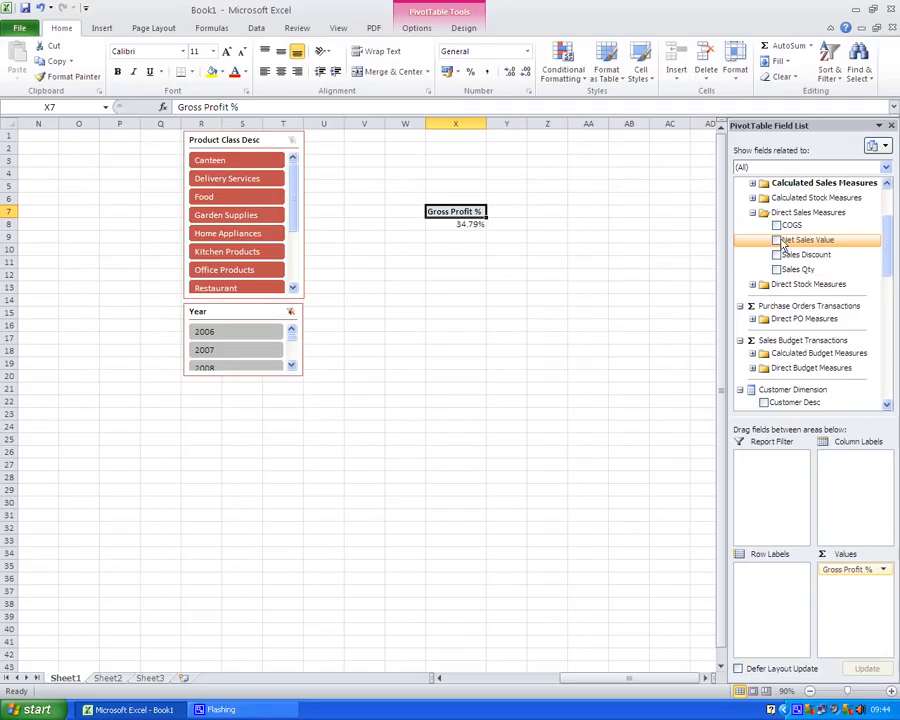
pyautogui.click(778, 241)
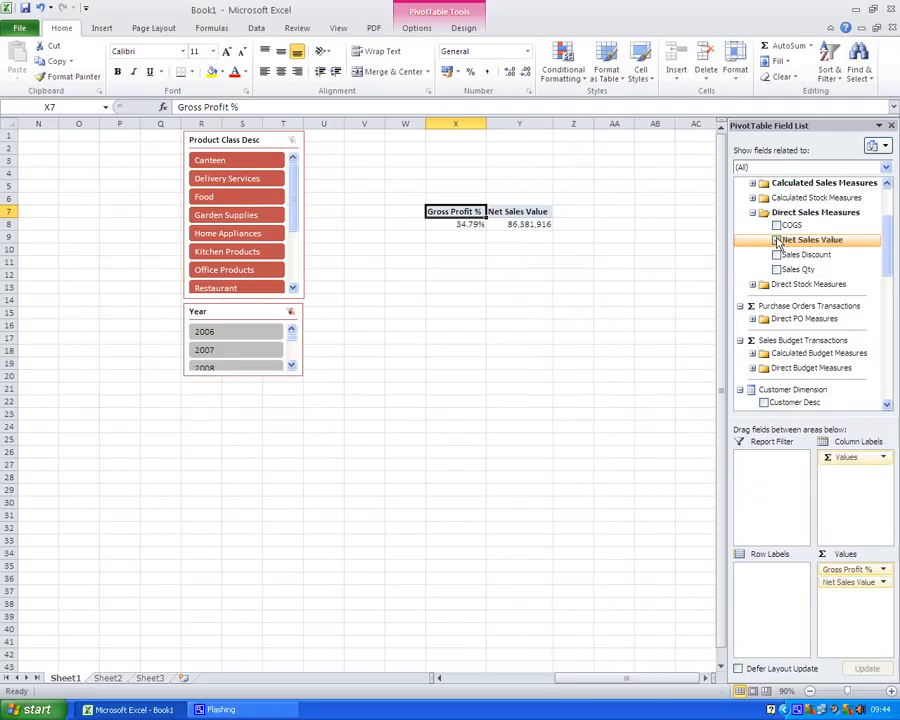
pyautogui.click(753, 212)
# Add the Time Dimension's Month field as row labels and place Net Sales Value before Gross Profit % in the values.
pyautogui.moveTo(887, 235); pyautogui.dragTo(894, 323)
pyautogui.scroll(-1, 747, 347)
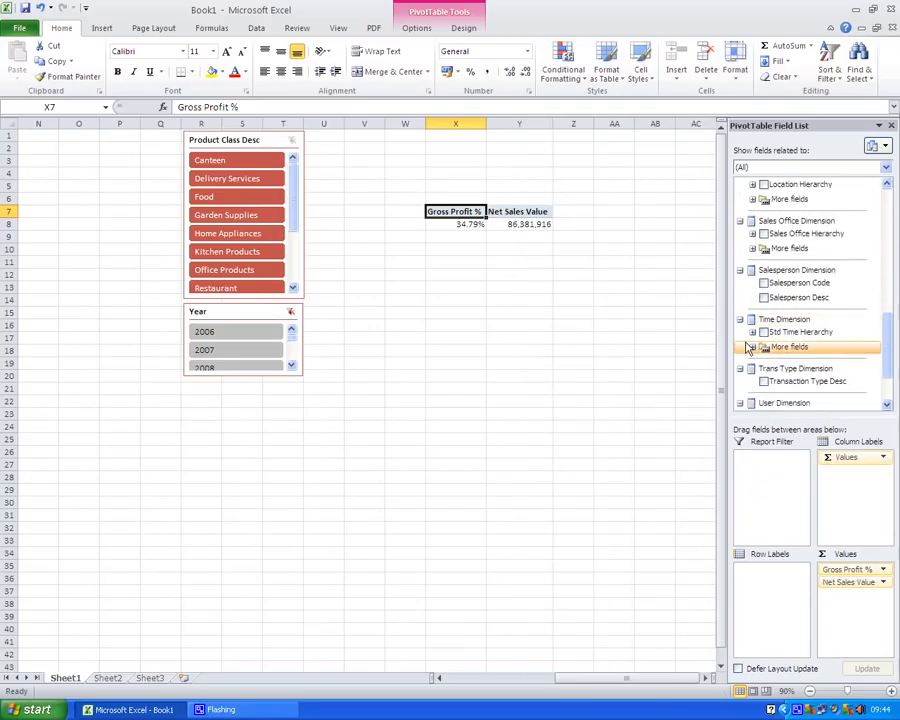
pyautogui.click(749, 348)
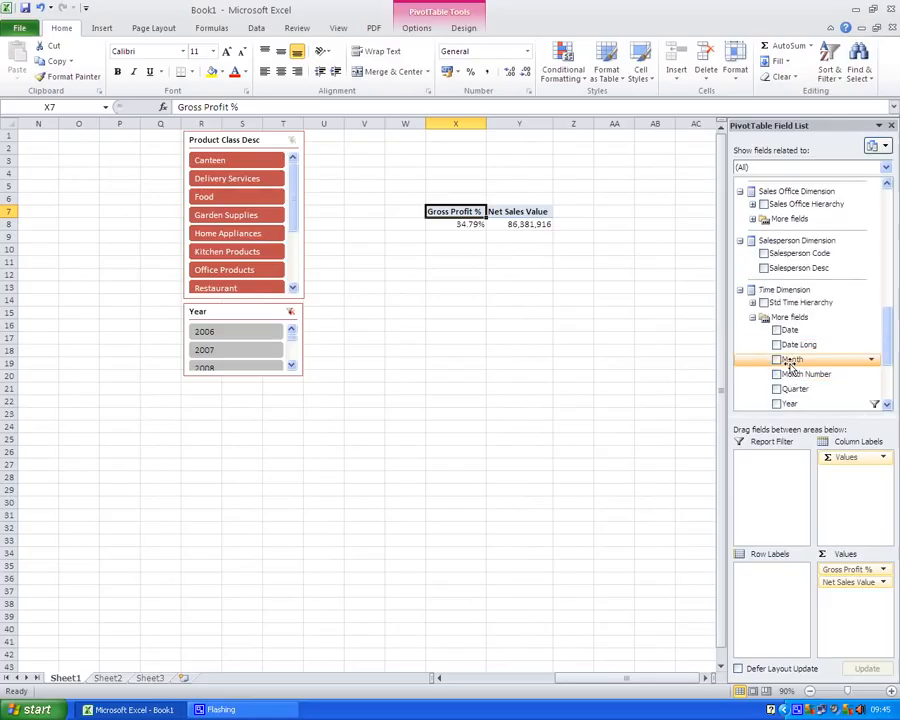
pyautogui.moveTo(787, 362); pyautogui.dragTo(826, 572)
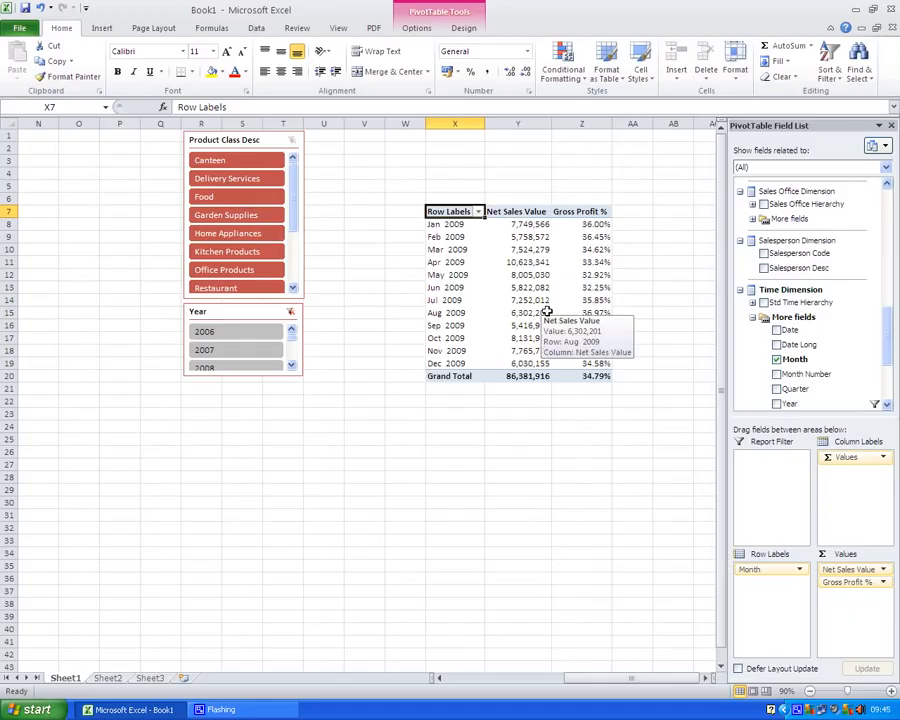
# Copy the whole monthly pivot table and paste the duplicate at cell X26.
pyautogui.click(458, 212)
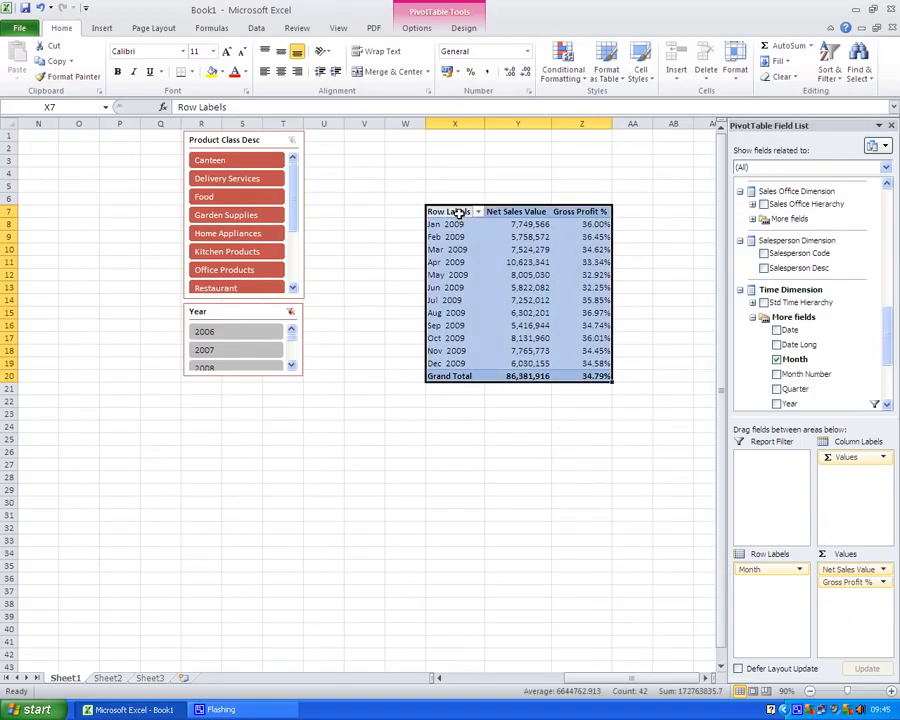
pyautogui.hotkey('ctrl', 'c')
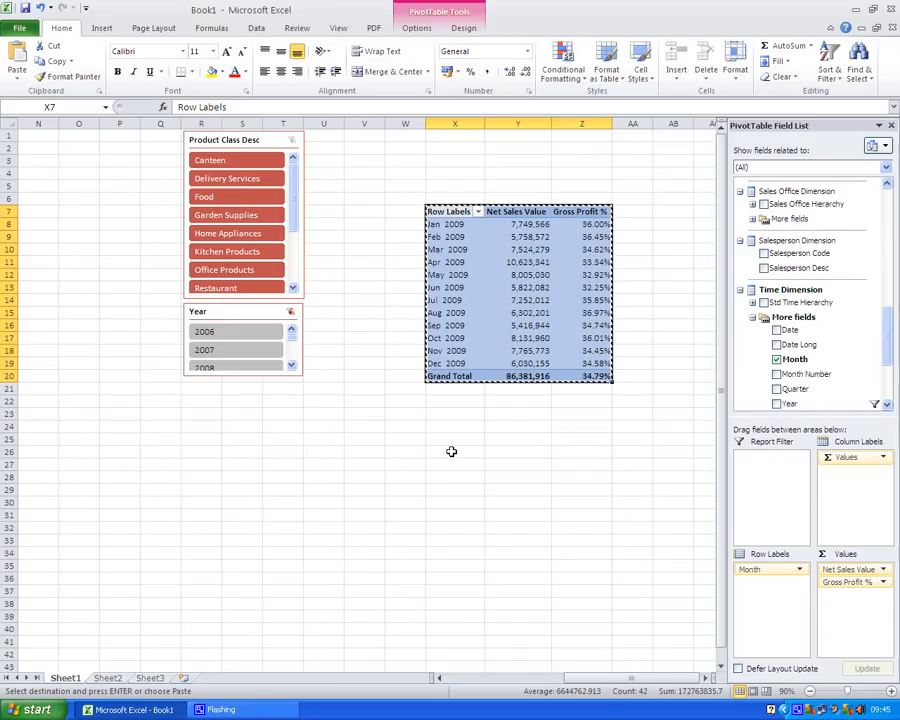
pyautogui.click(451, 451)
pyautogui.hotkey('ctrl', 'v')
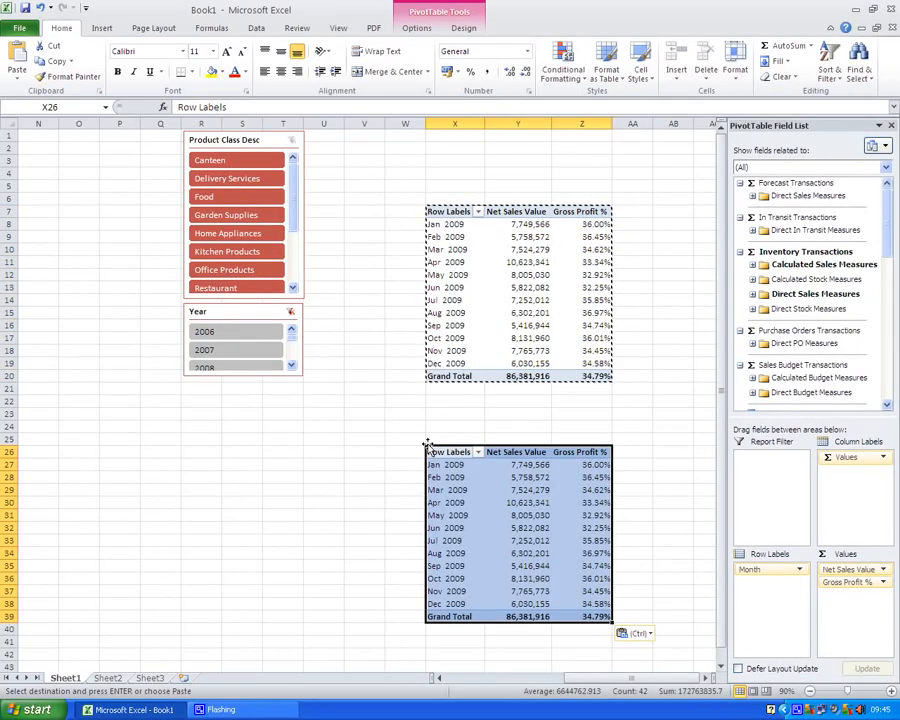
# Insert a clustered column PivotChart based on the monthly pivot table at X7.
pyautogui.click(455, 212)
pyautogui.click(455, 212)
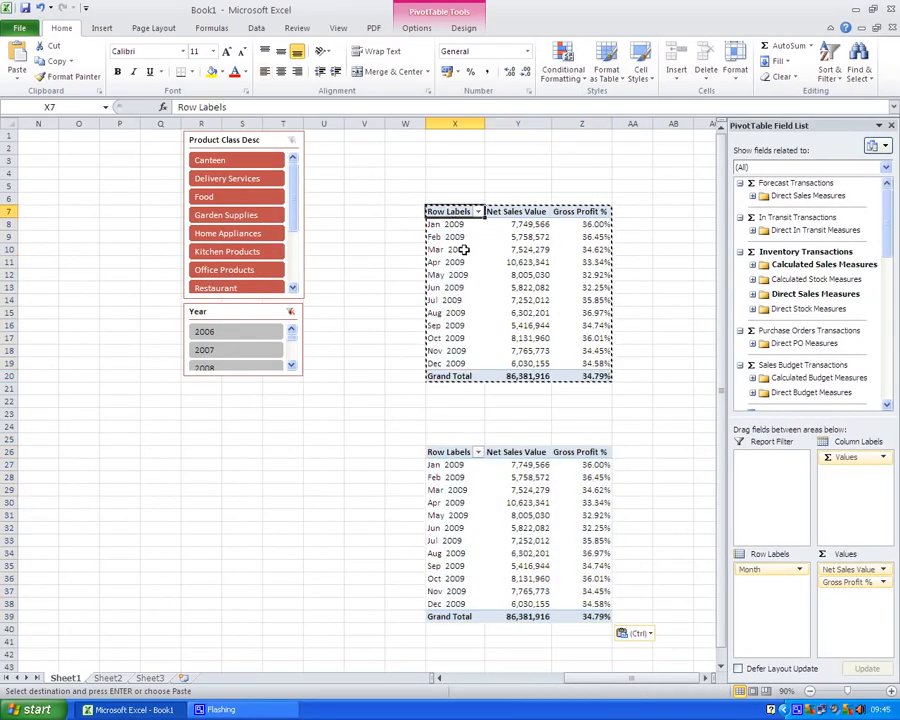
pyautogui.click(461, 226)
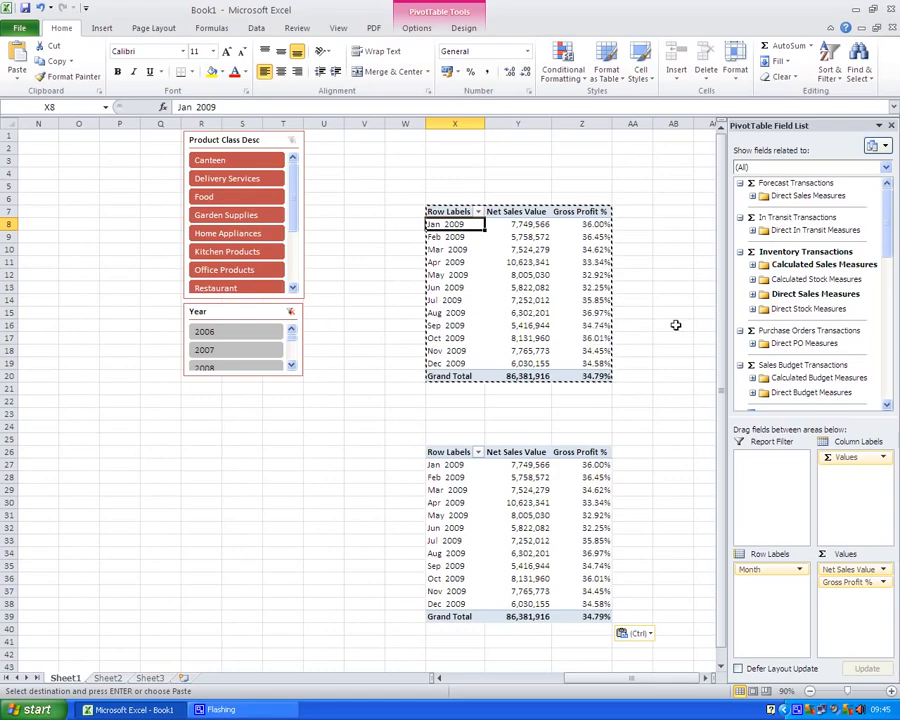
pyautogui.click(418, 30)
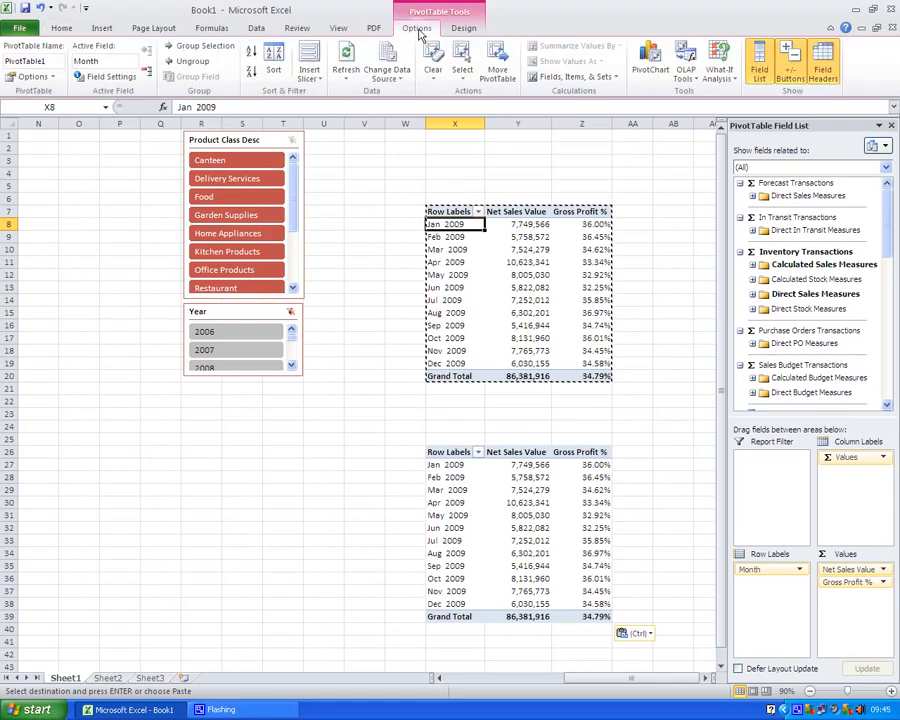
pyautogui.click(648, 70)
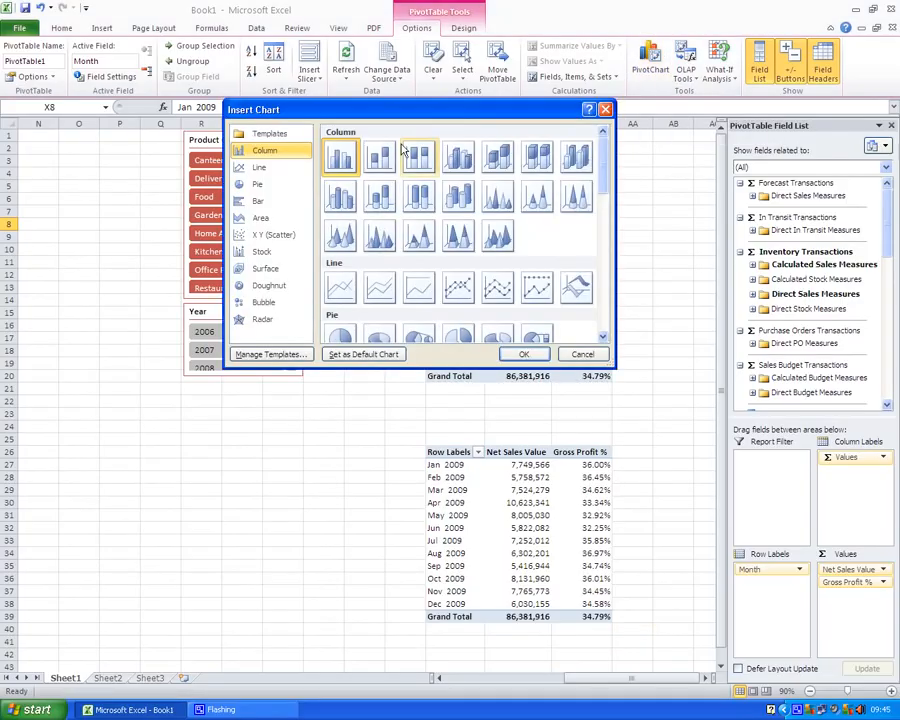
pyautogui.click(522, 355)
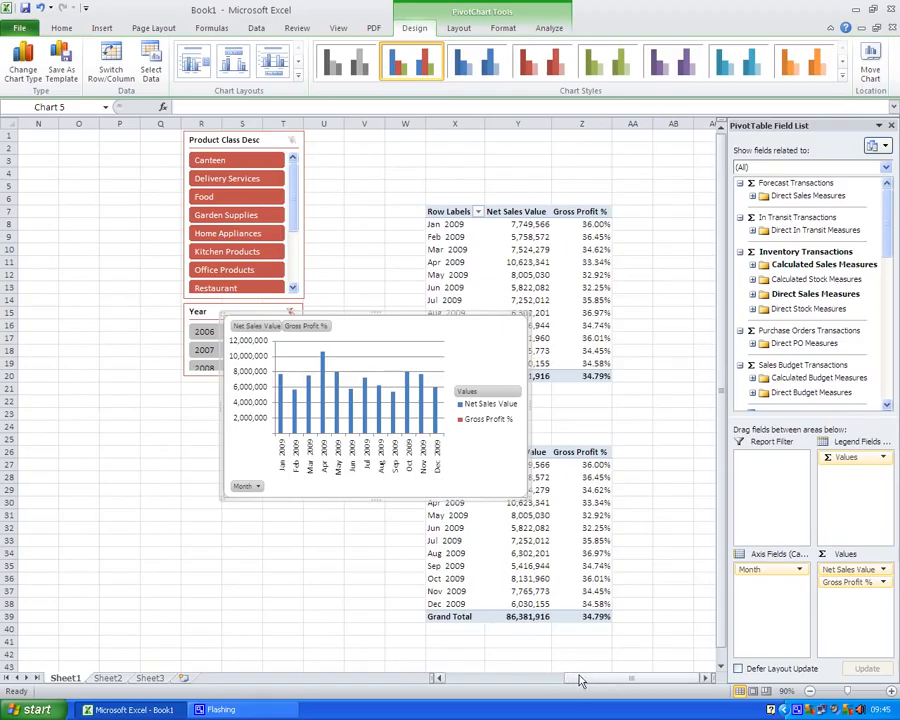
# Move the PivotChart beside the slicers at cell F1 and enlarge it to span about columns F to Q and rows 1 to 21.
pyautogui.moveTo(581, 680); pyautogui.dragTo(535, 680)
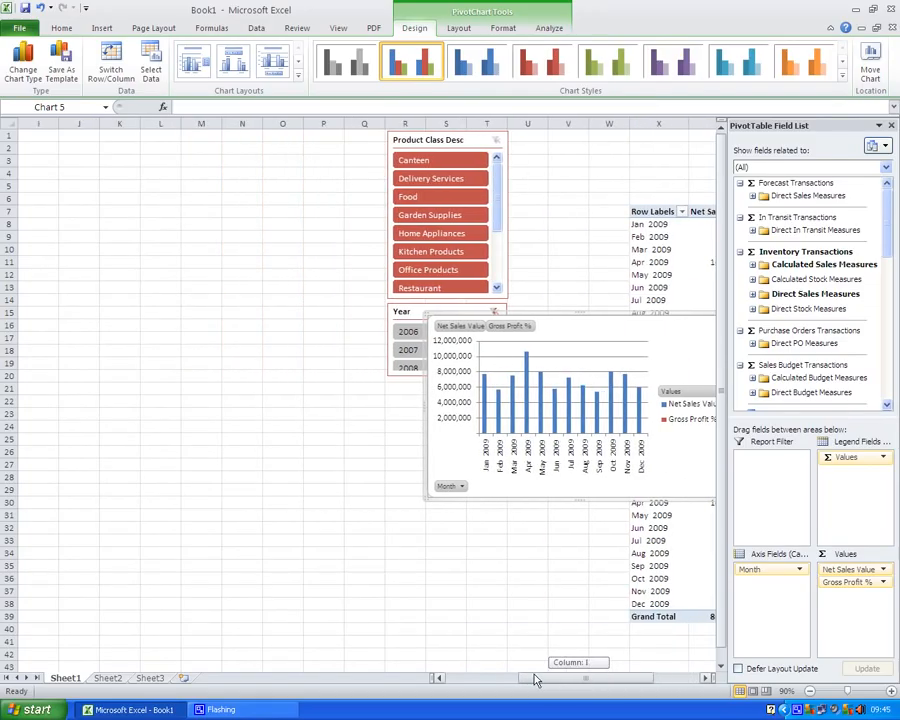
pyautogui.moveTo(552, 314); pyautogui.dragTo(97, 176)
pyautogui.moveTo(548, 680); pyautogui.dragTo(514, 680)
pyautogui.moveTo(295, 178); pyautogui.dragTo(231, 134)
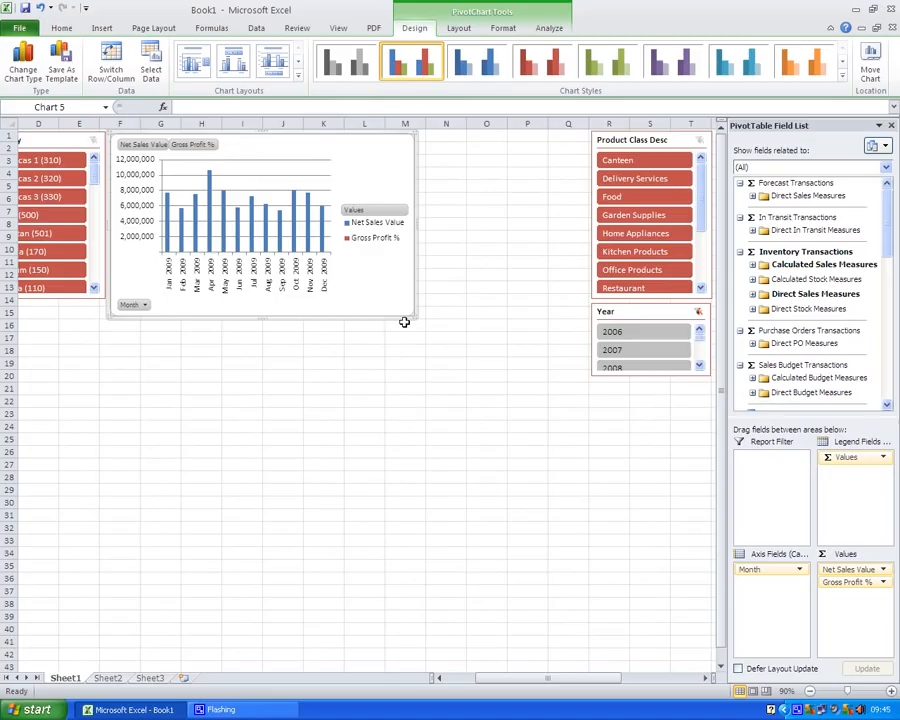
pyautogui.moveTo(414, 316); pyautogui.dragTo(581, 394)
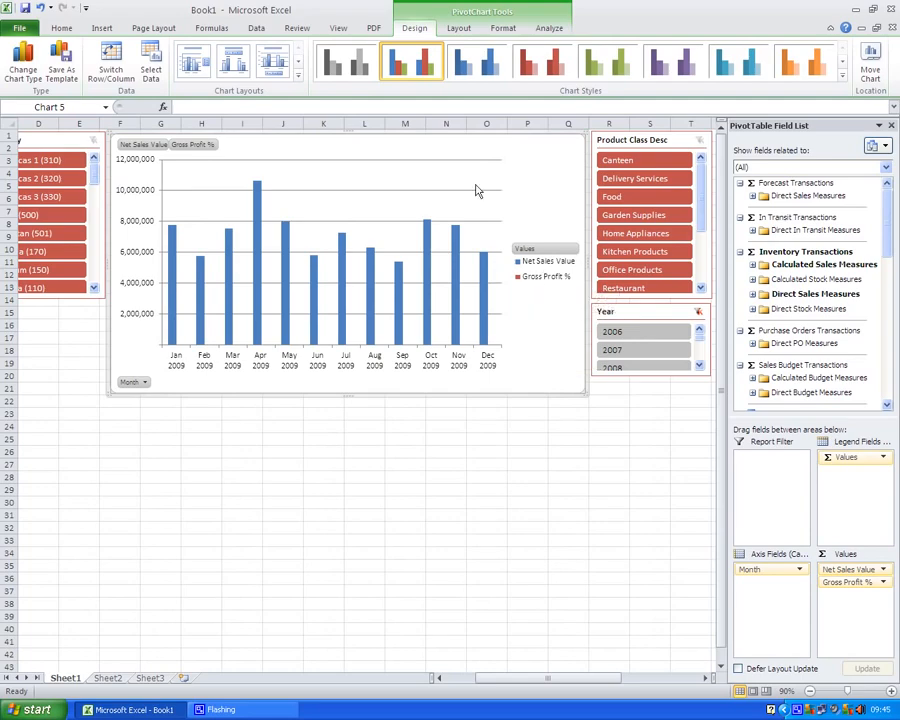
# Plot the chart's Gross Profit % series on the secondary axis.
pyautogui.click(451, 33)
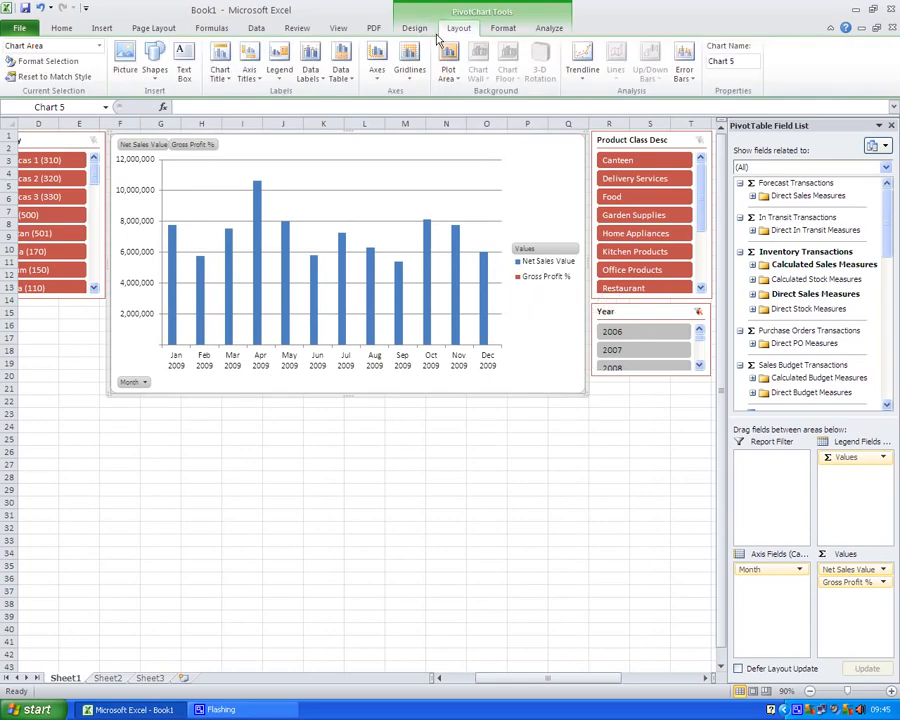
pyautogui.click(99, 47)
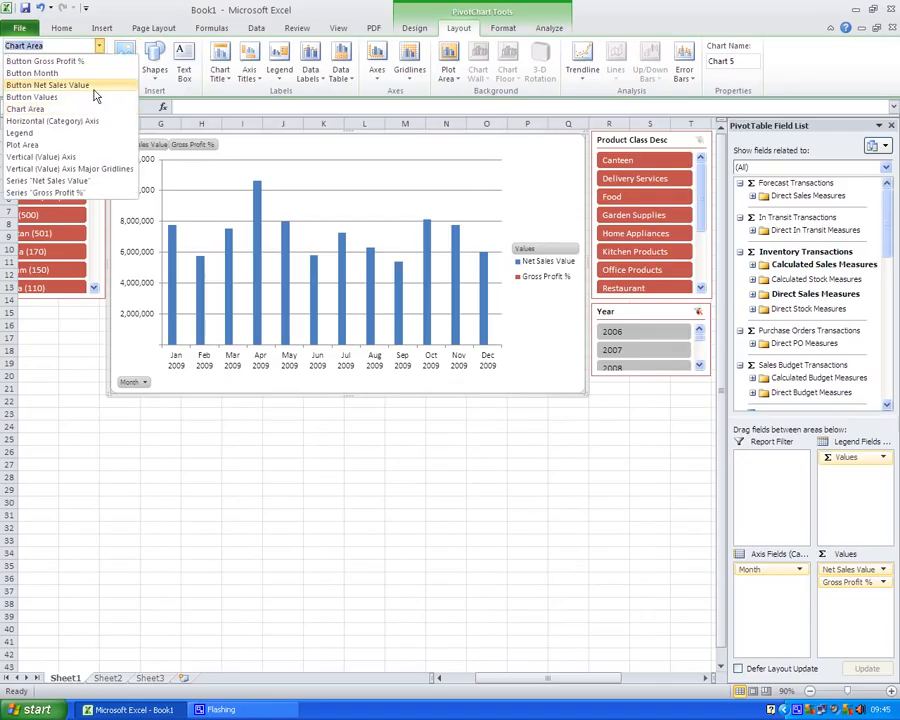
pyautogui.click(57, 193)
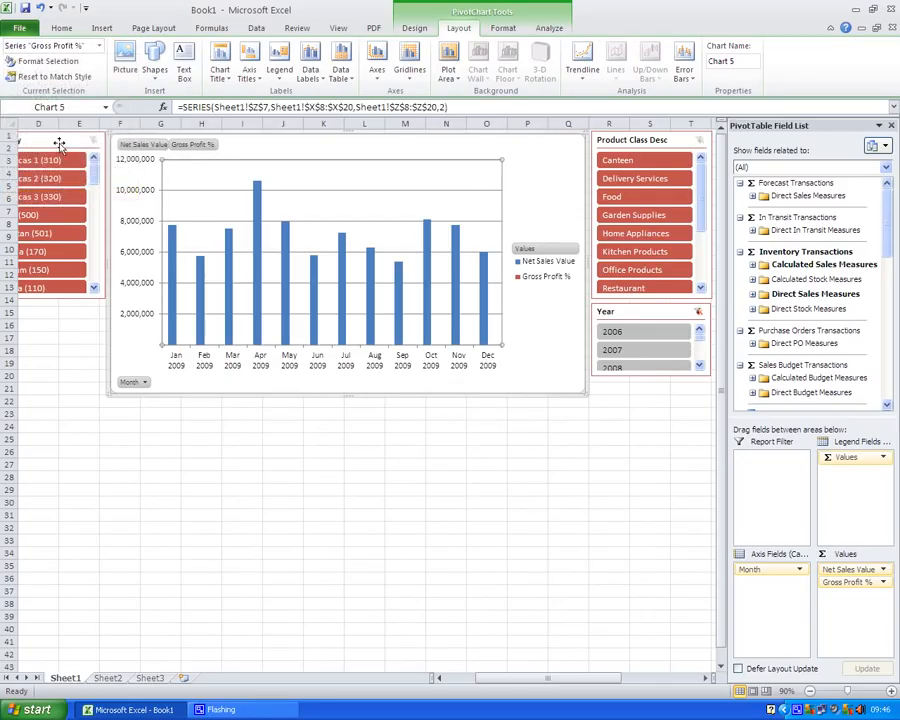
pyautogui.click(60, 65)
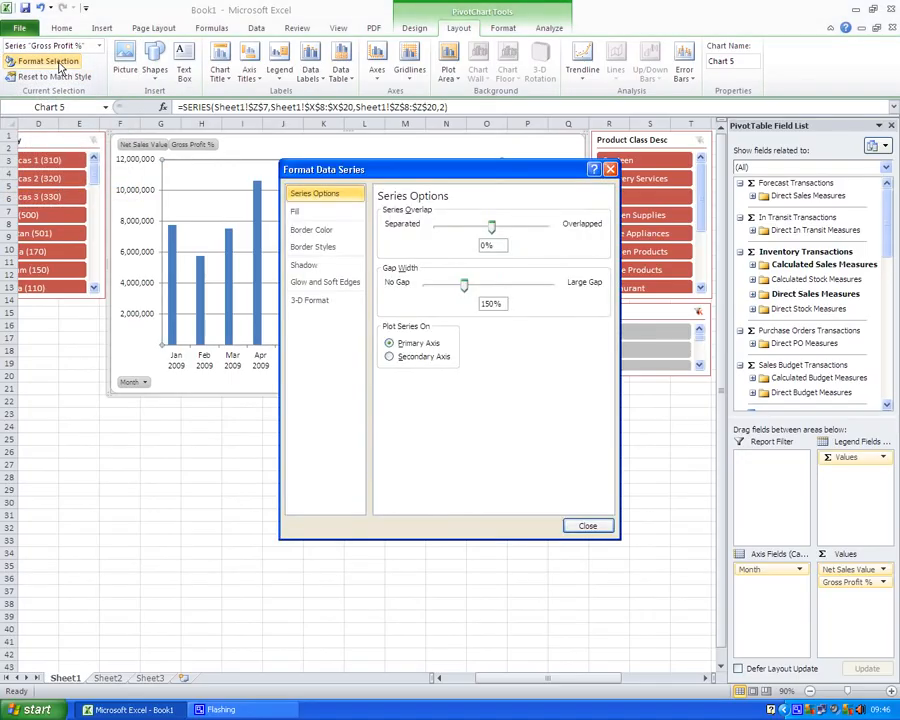
pyautogui.click(389, 357)
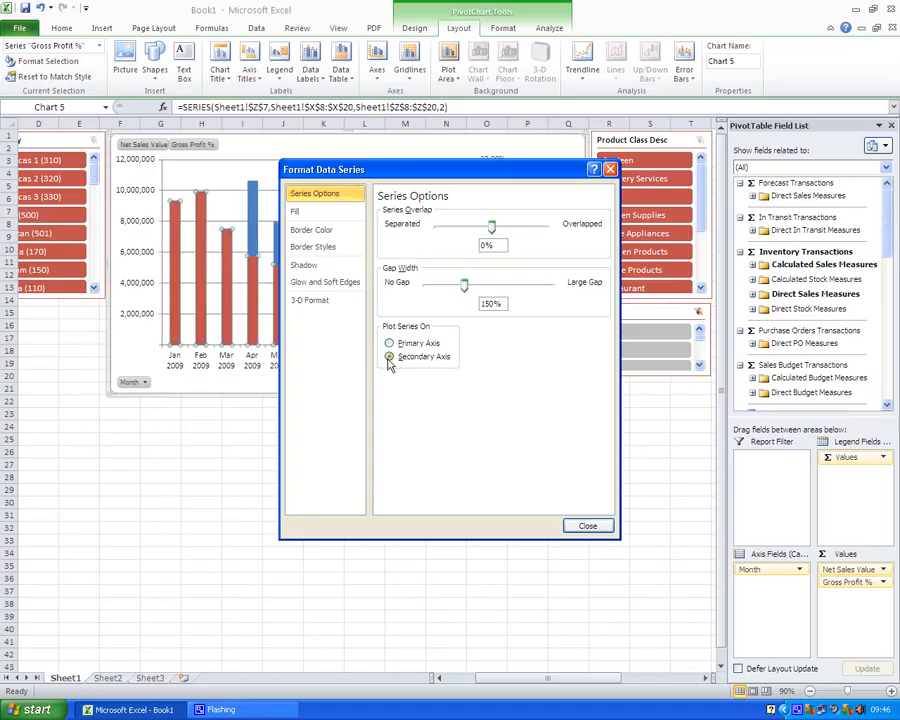
pyautogui.click(574, 523)
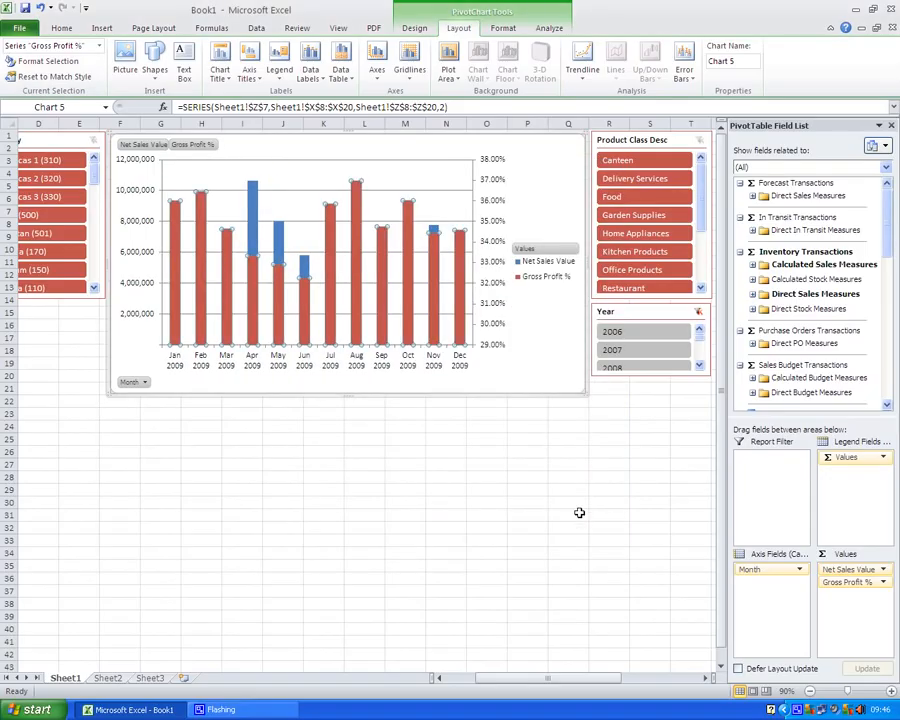
# Change the Gross Profit % series to a plain line chart type.
pyautogui.rightClick(409, 275)
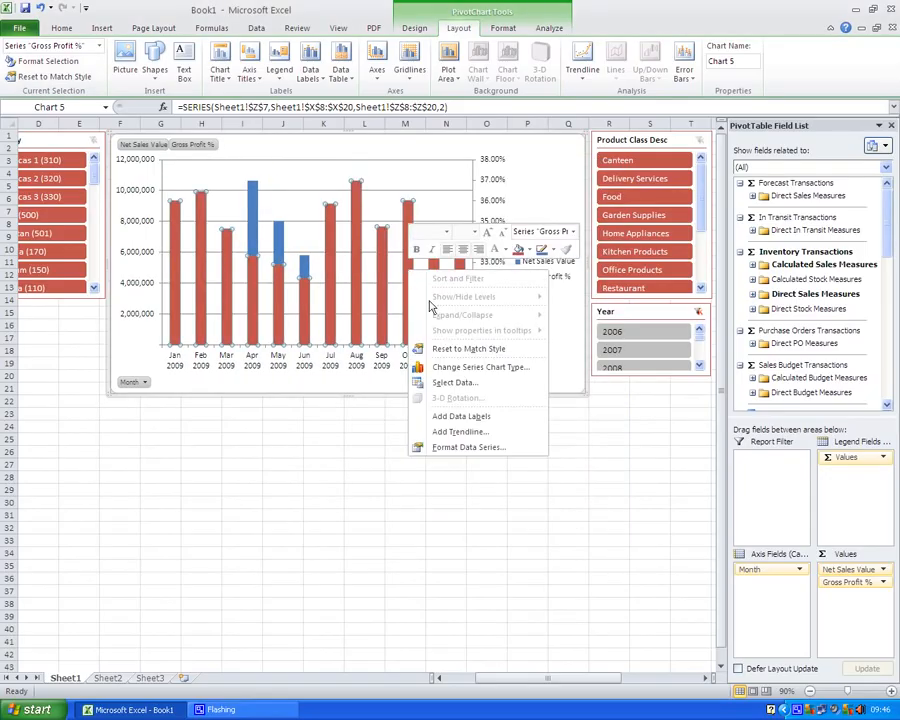
pyautogui.click(449, 368)
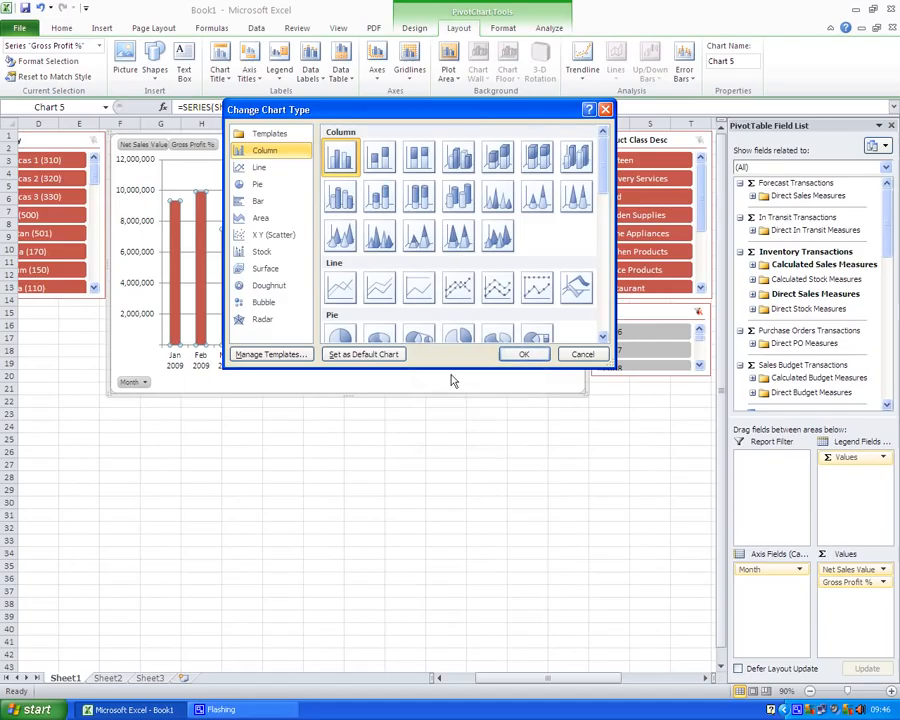
pyautogui.click(340, 287)
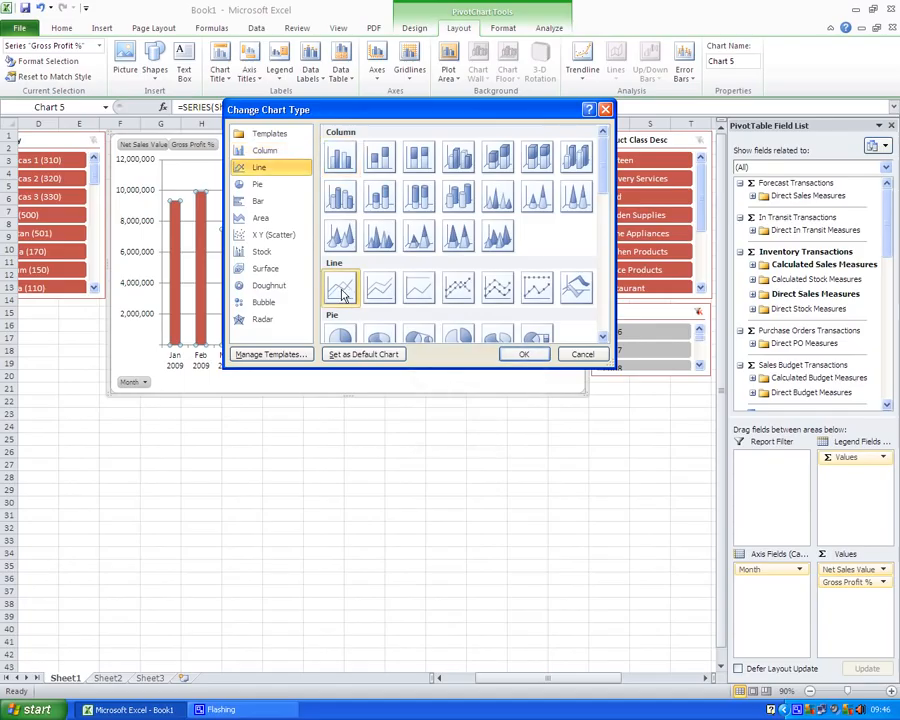
pyautogui.click(524, 355)
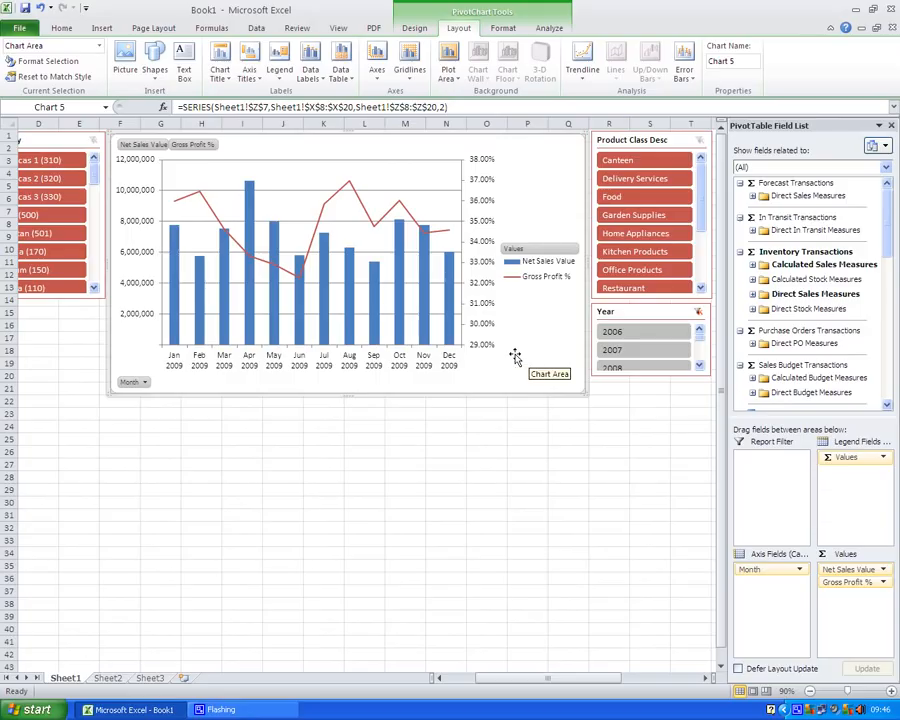
# Apply a 3-D top bevel with a width of 6 pt to the Net Sales Value columns.
pyautogui.rightClick(424, 302)
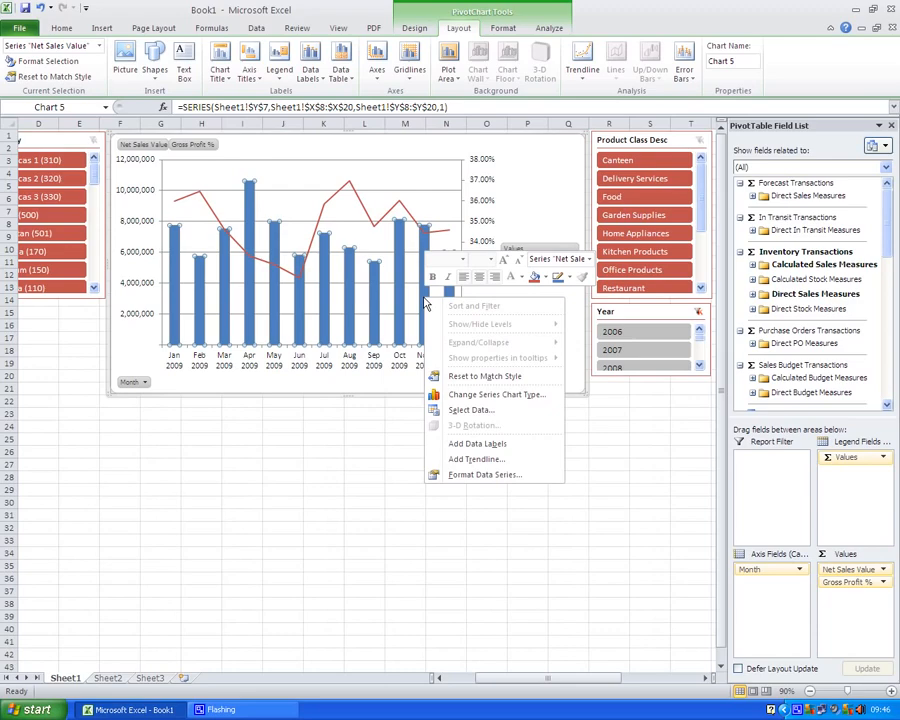
pyautogui.click(484, 477)
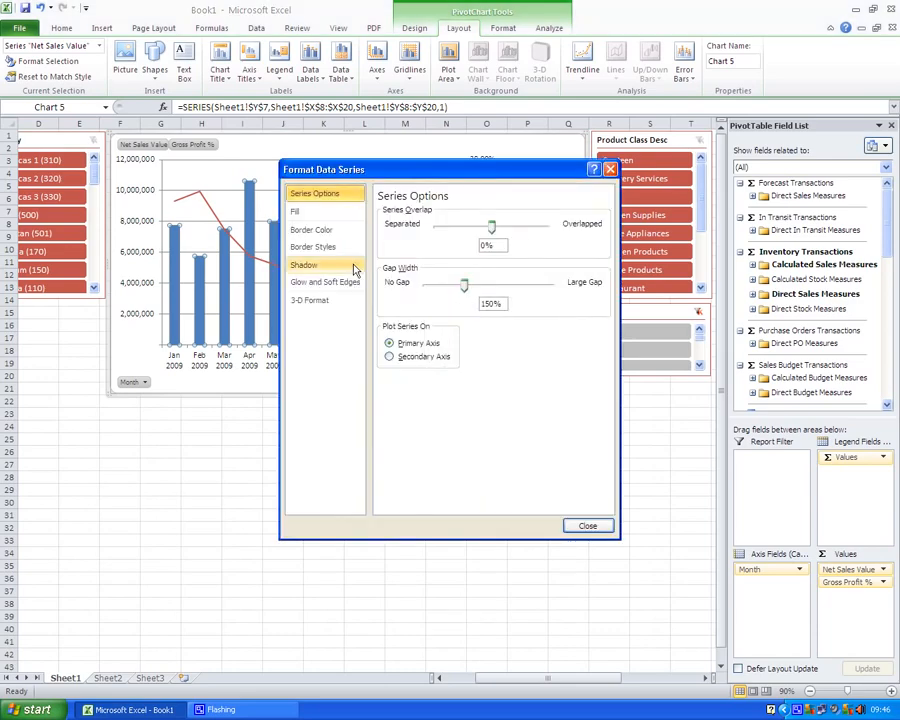
pyautogui.click(305, 299)
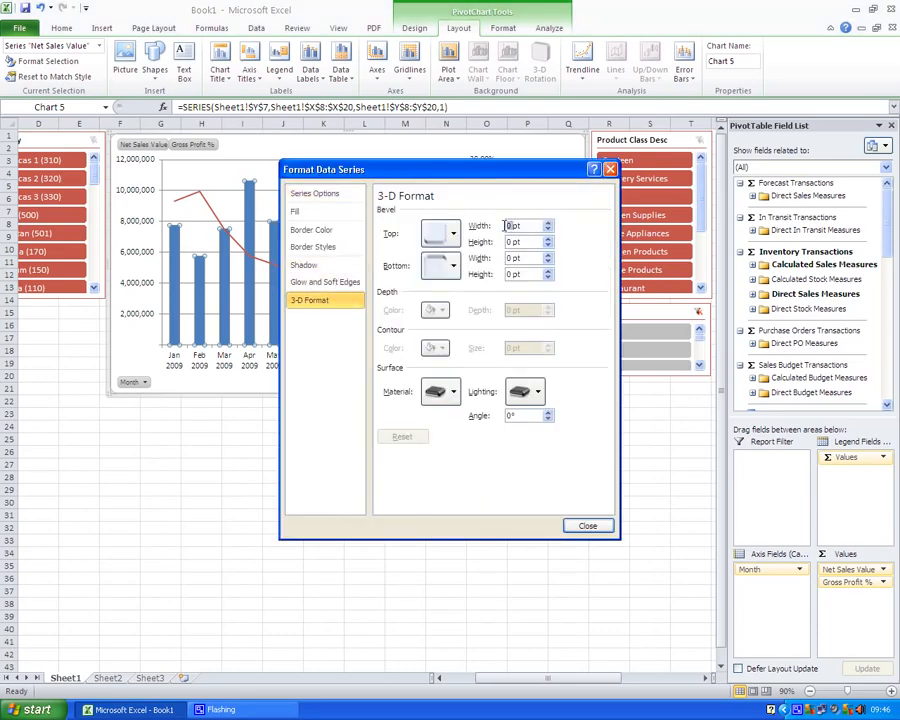
pyautogui.write('6')
pyautogui.click(582, 523)
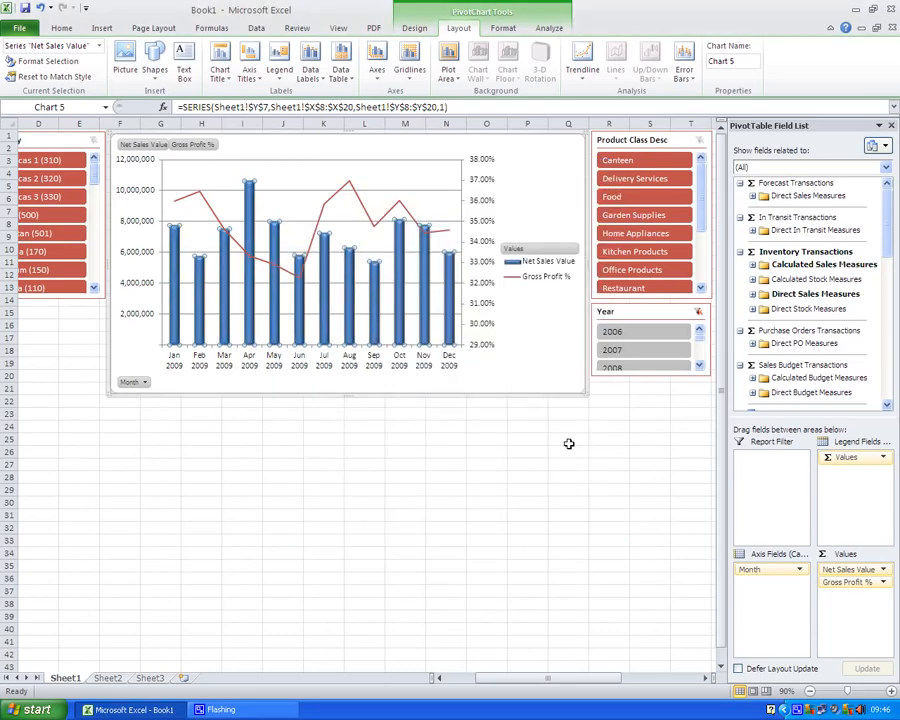
# Set the chart legend's position to Bottom.
pyautogui.click(552, 268)
pyautogui.rightClick(552, 268)
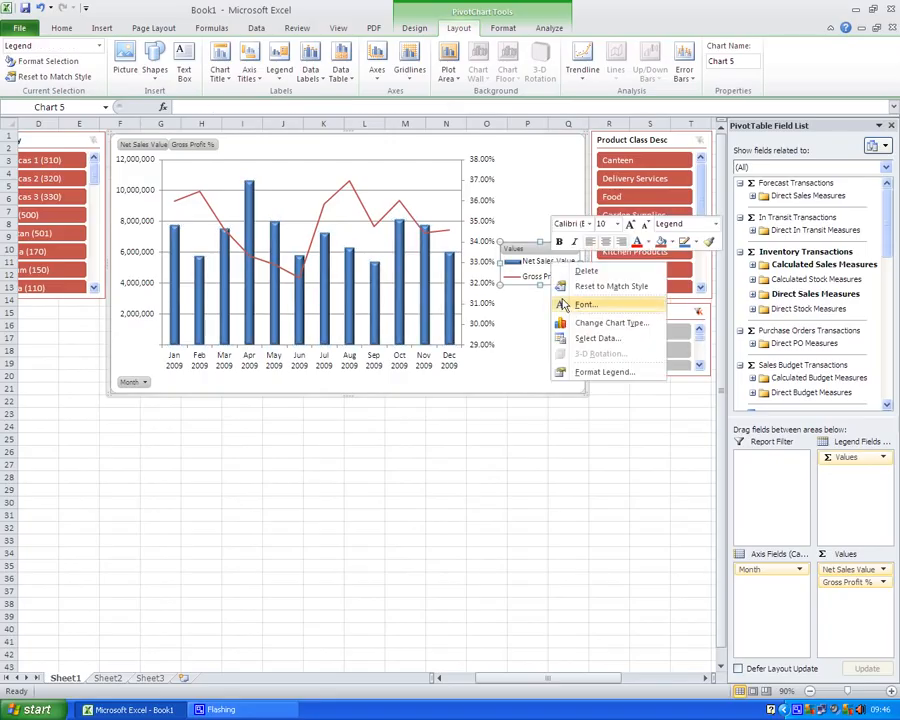
pyautogui.click(590, 373)
pyautogui.click(389, 241)
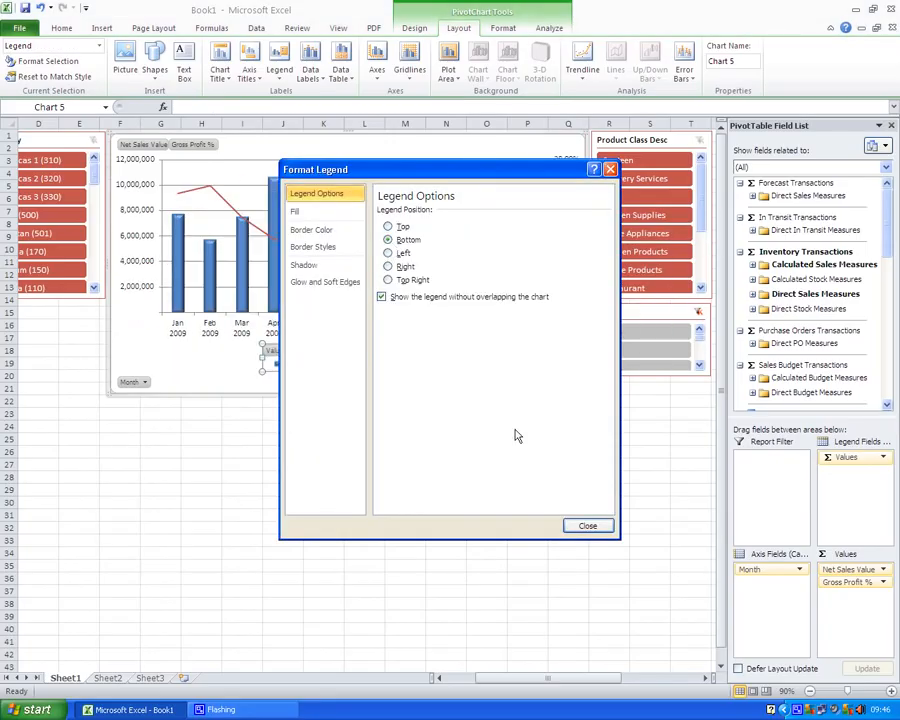
pyautogui.click(588, 526)
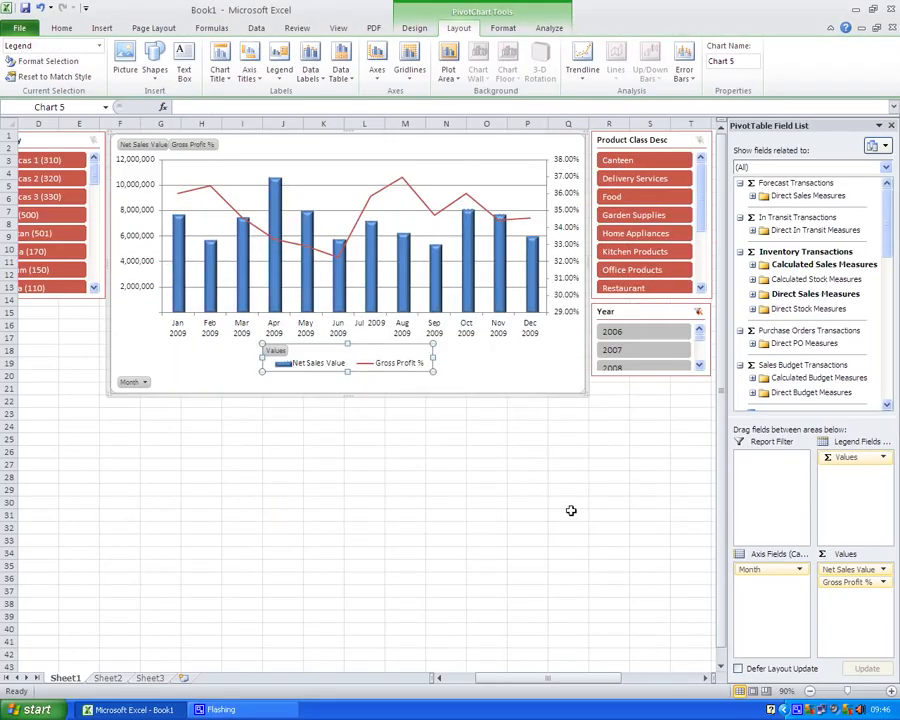
# Give the Gross Profit % series a gradient line colour with a red gradient stop at 75%.
pyautogui.click(434, 214)
pyautogui.rightClick(433, 213)
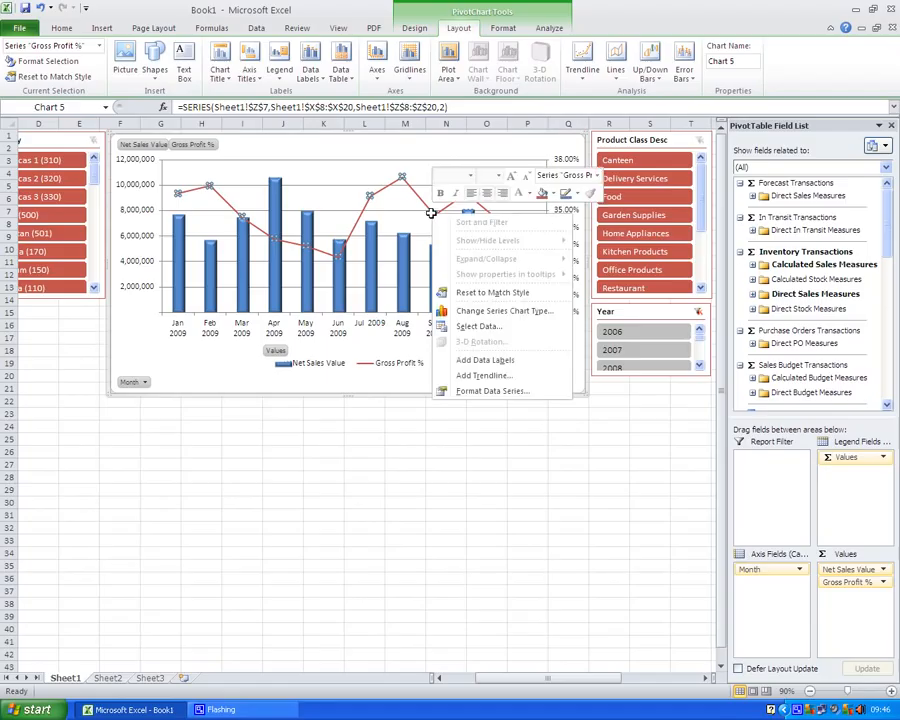
pyautogui.click(470, 391)
pyautogui.click(323, 250)
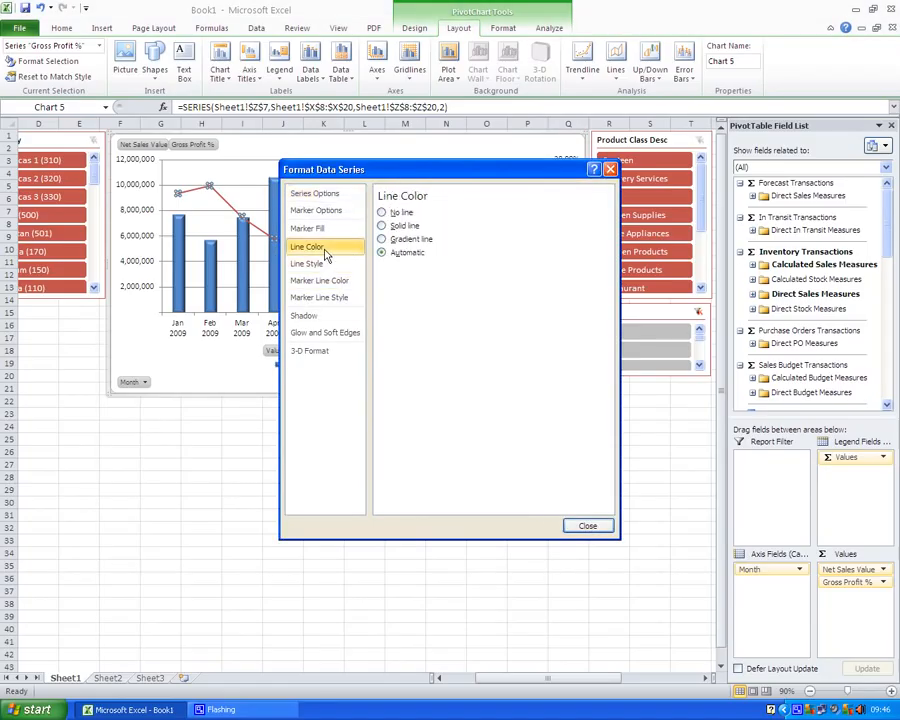
pyautogui.click(381, 239)
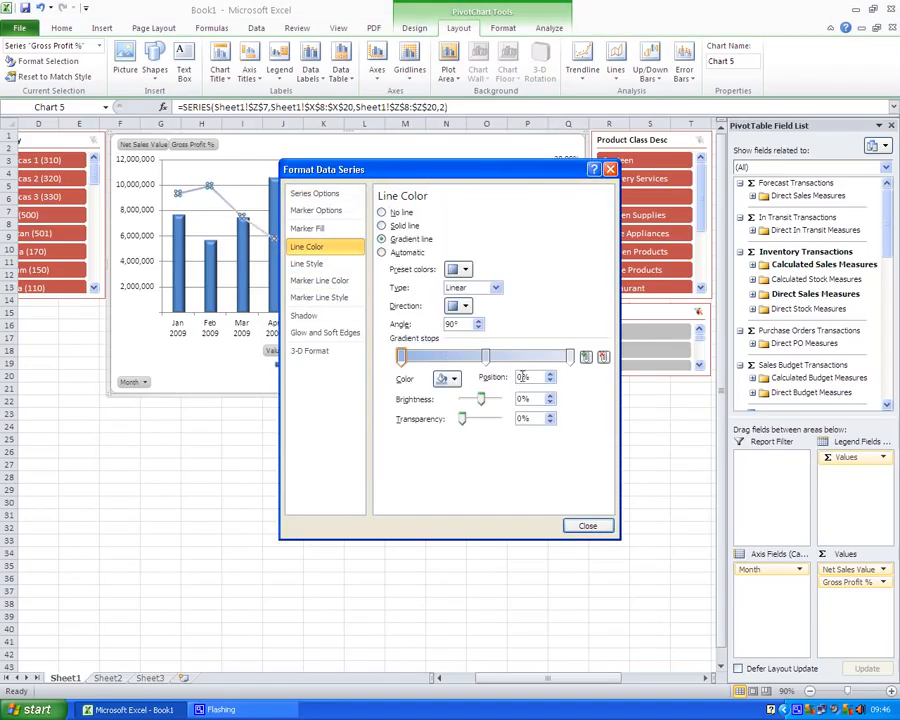
pyautogui.click(450, 378)
pyautogui.click(451, 483)
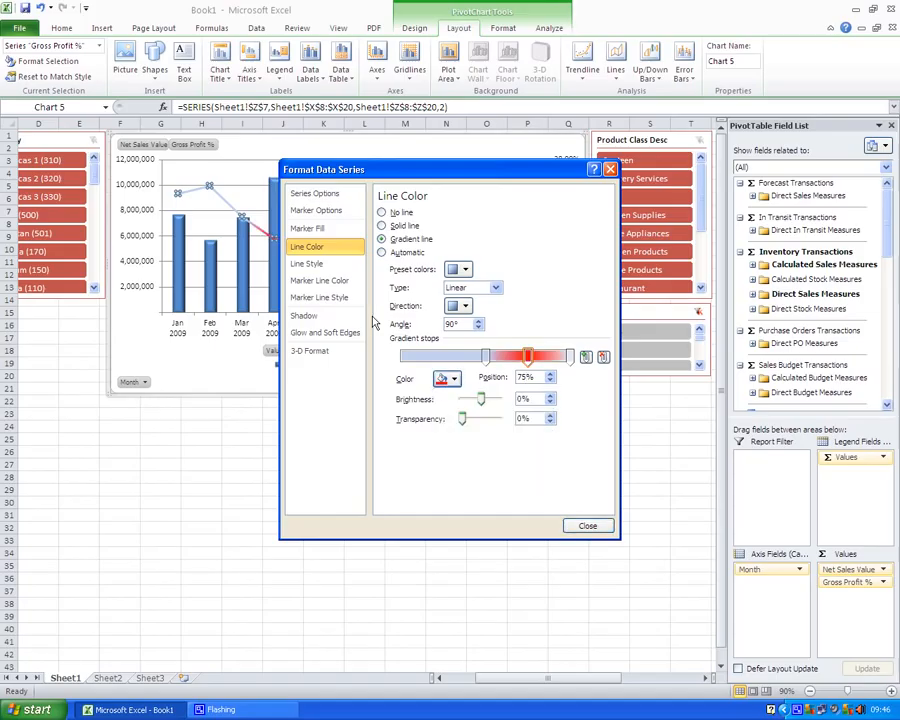
# Set the Gross Profit % line's width to 5 pt and close the series formatting.
pyautogui.click(304, 263)
pyautogui.moveTo(460, 211); pyautogui.dragTo(411, 211)
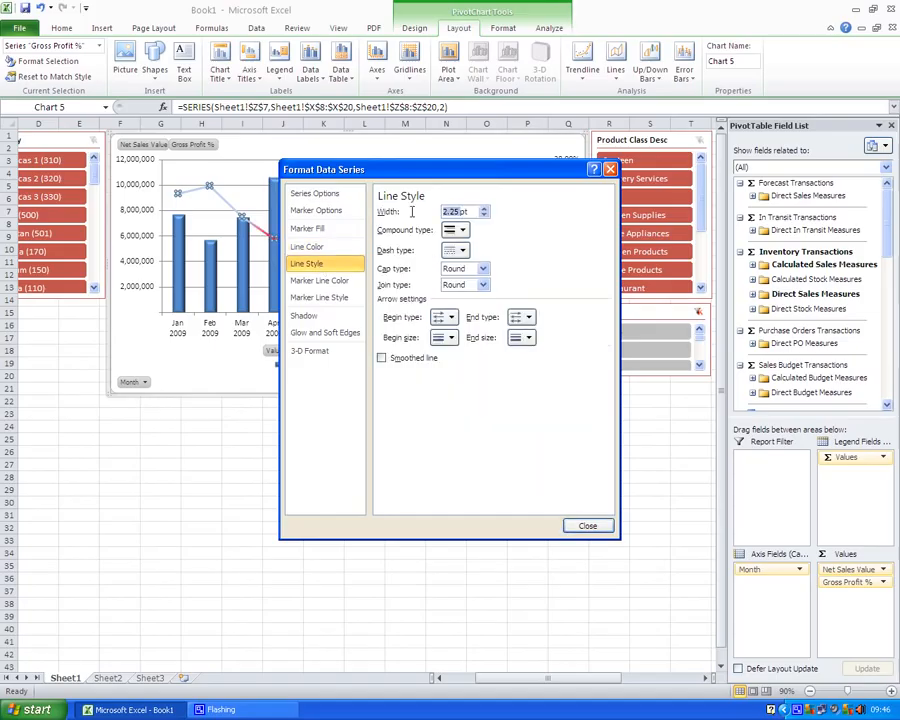
pyautogui.write('5pt')
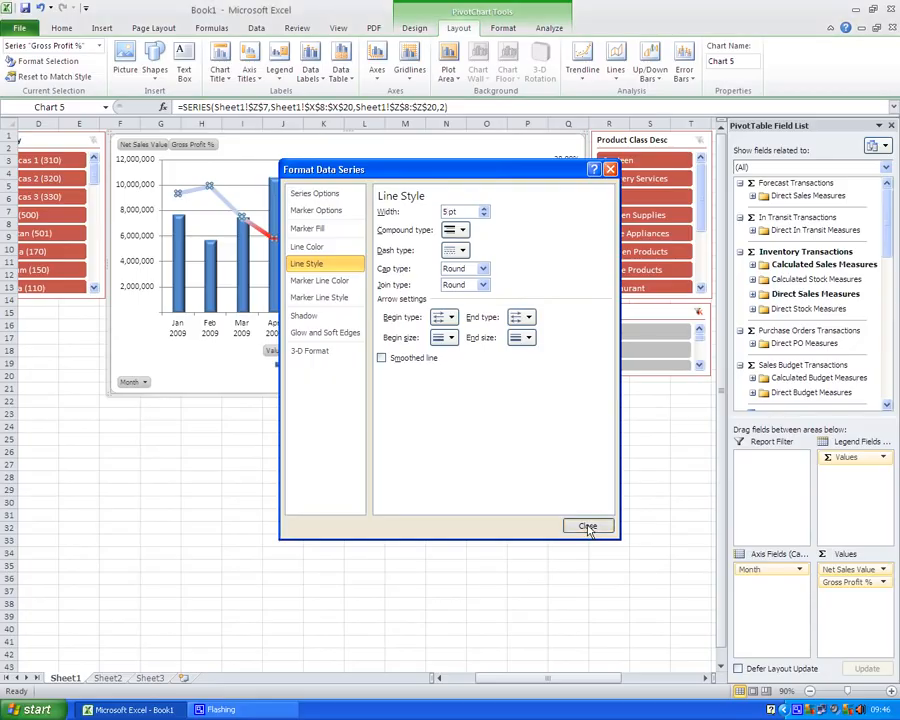
pyautogui.click(587, 527)
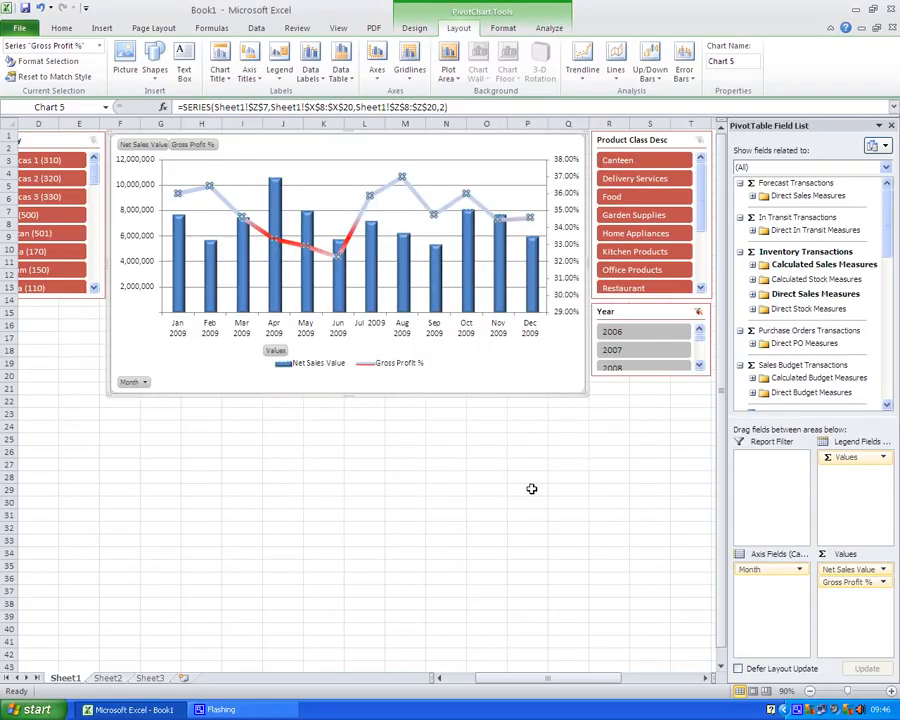
# Remove the Gross Profit % measure from the lower pivot table, the one starting at X26.
pyautogui.moveTo(568, 679); pyautogui.dragTo(650, 679)
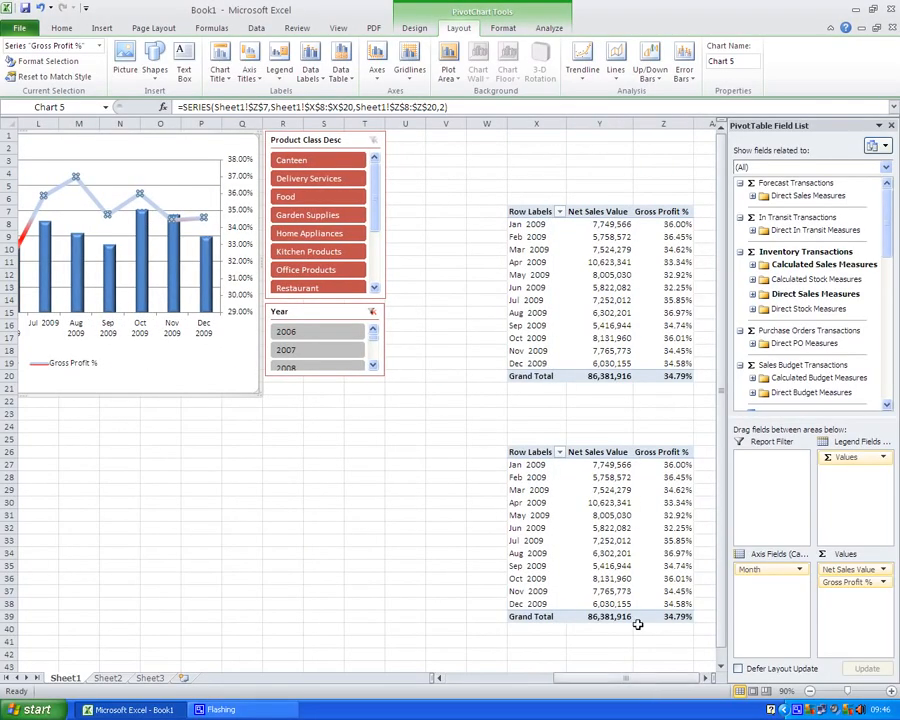
pyautogui.click(534, 453)
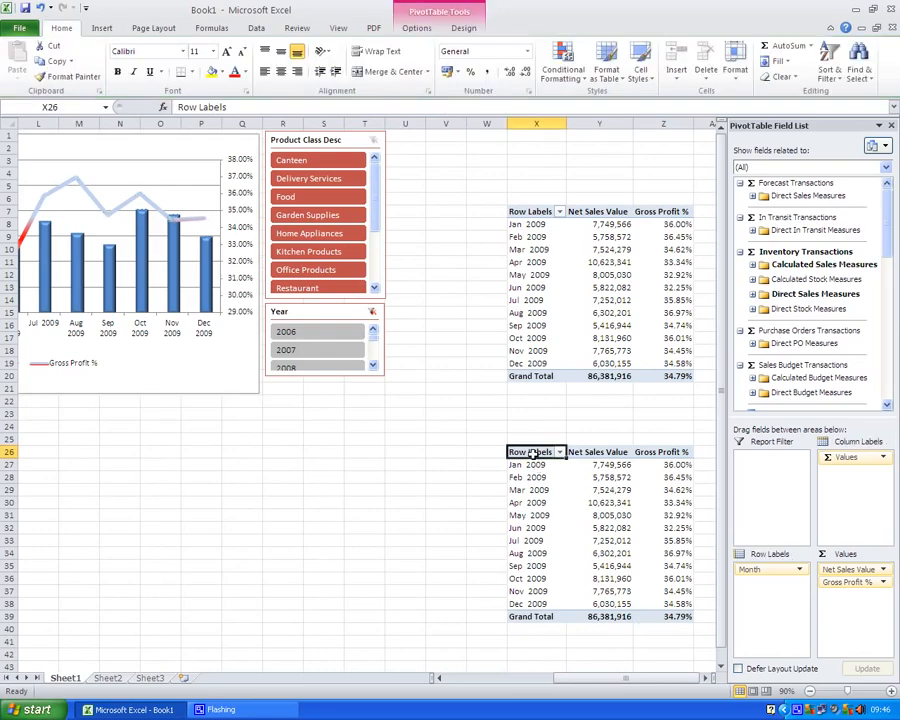
pyautogui.click(530, 465)
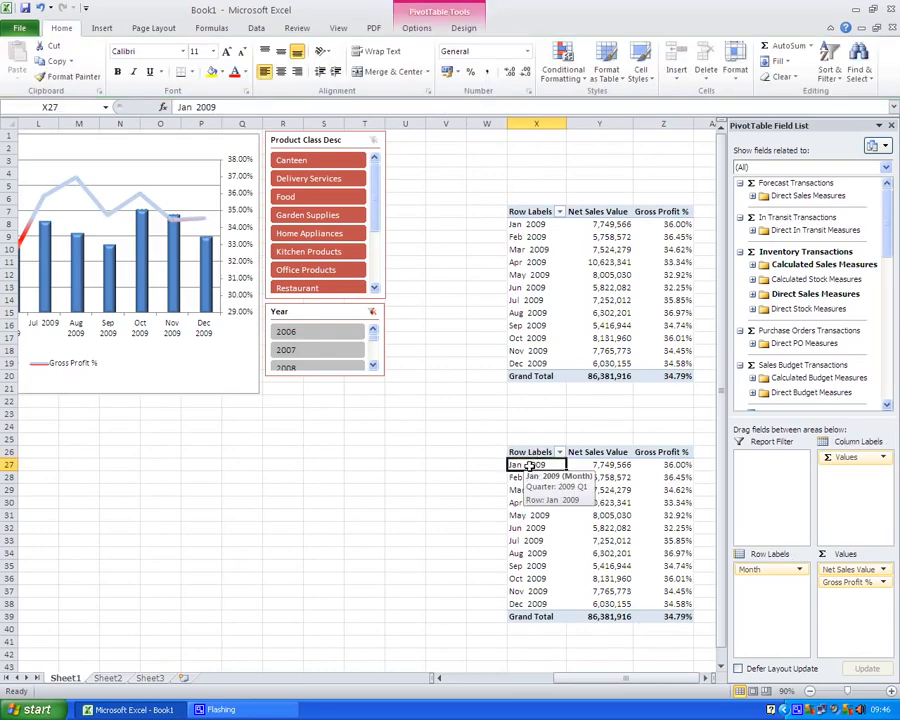
pyautogui.click(753, 265)
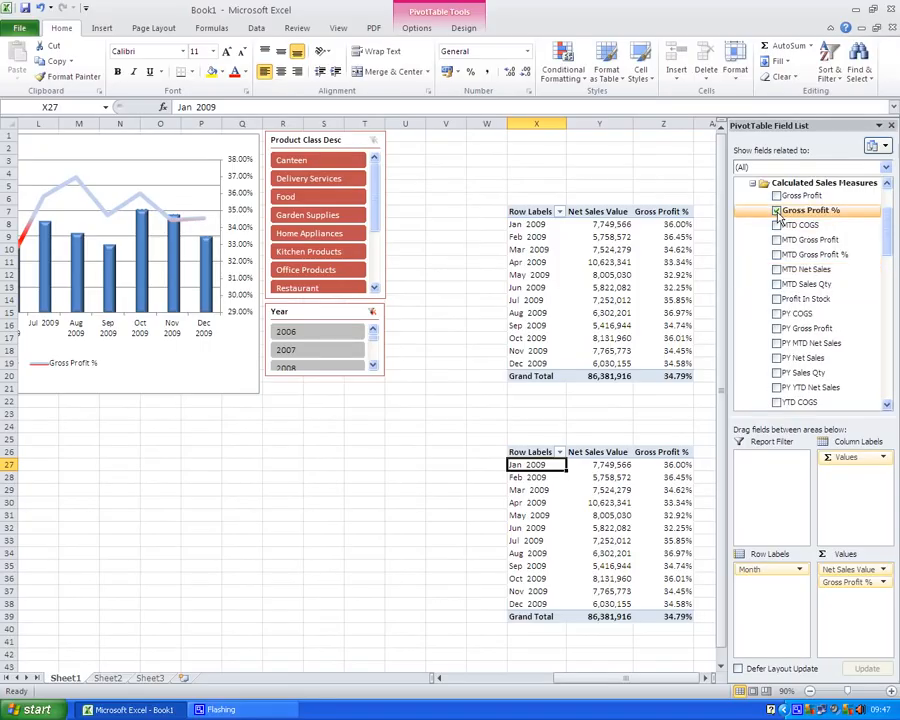
pyautogui.click(777, 211)
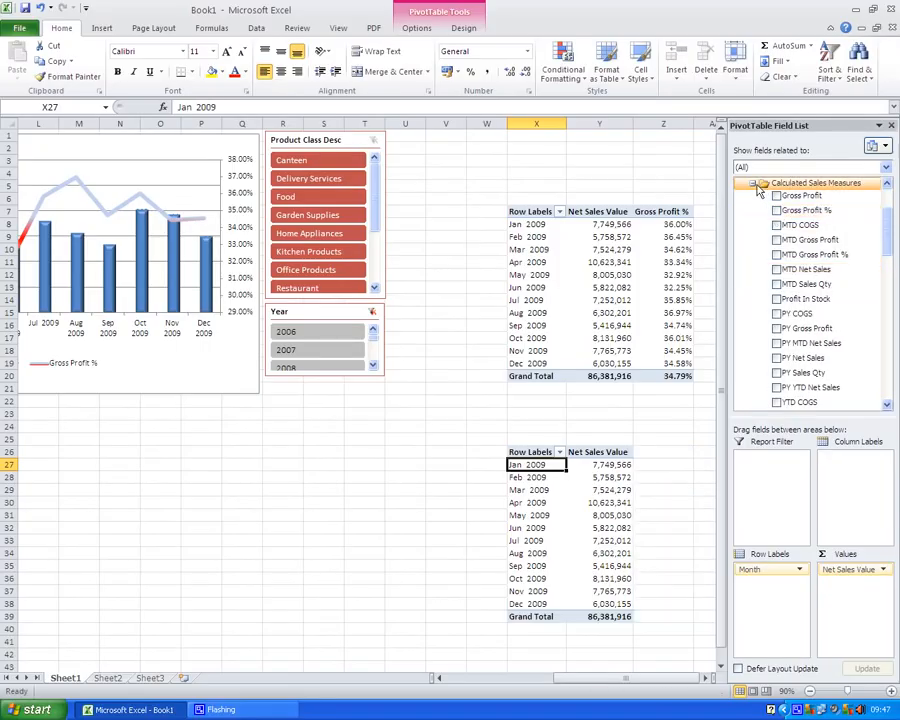
pyautogui.click(754, 185)
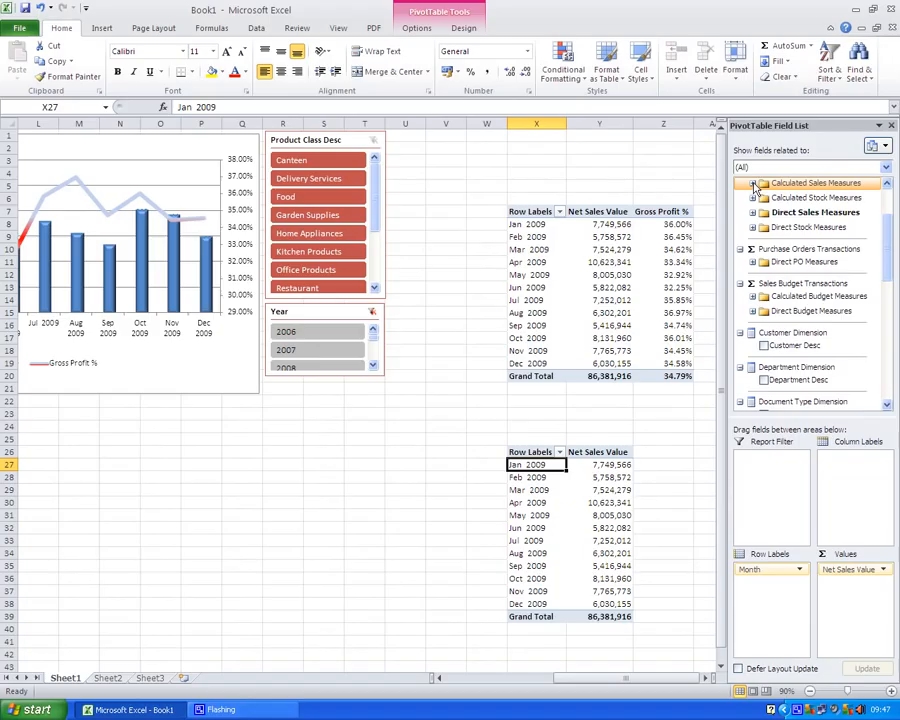
# Rearrange the lower pivot table with Month as column labels and Brand Desc as row labels.
pyautogui.moveTo(747, 570); pyautogui.dragTo(855, 472)
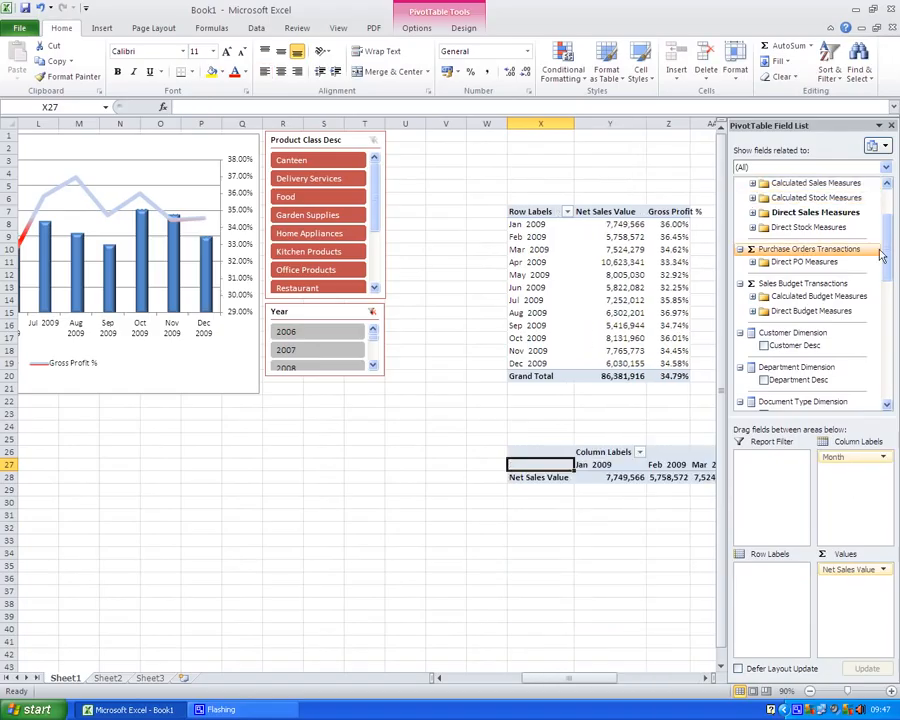
pyautogui.moveTo(886, 257); pyautogui.dragTo(887, 279)
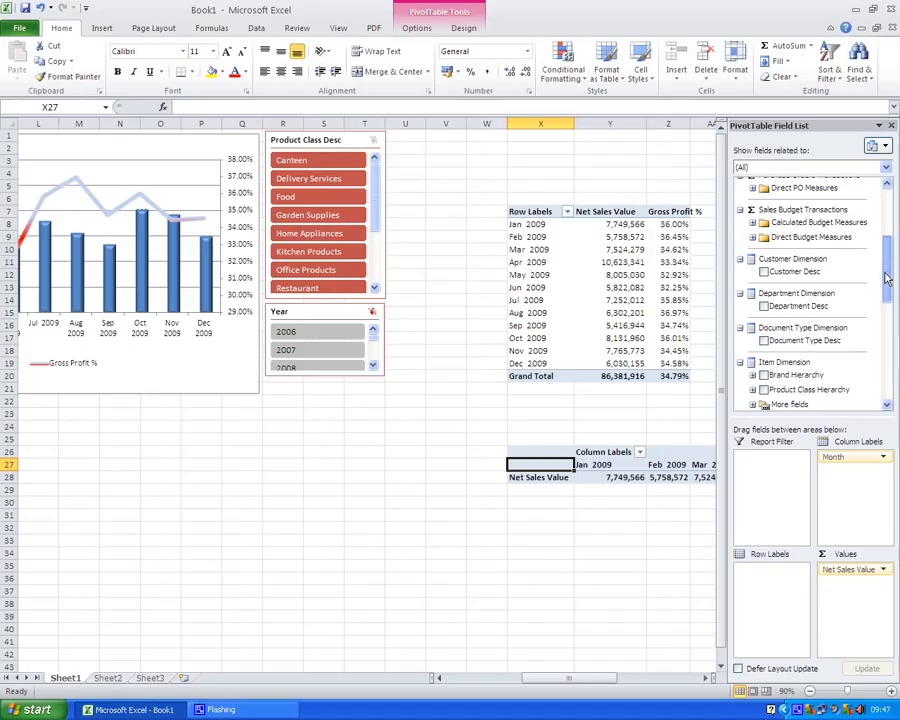
pyautogui.scroll(-3, 800, 282)
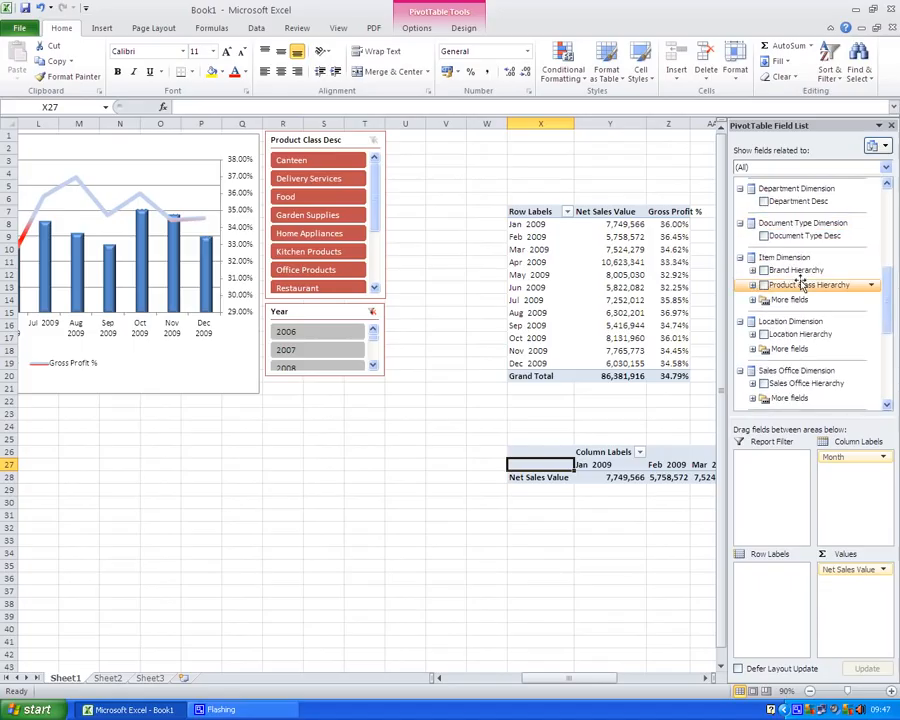
pyautogui.click(752, 300)
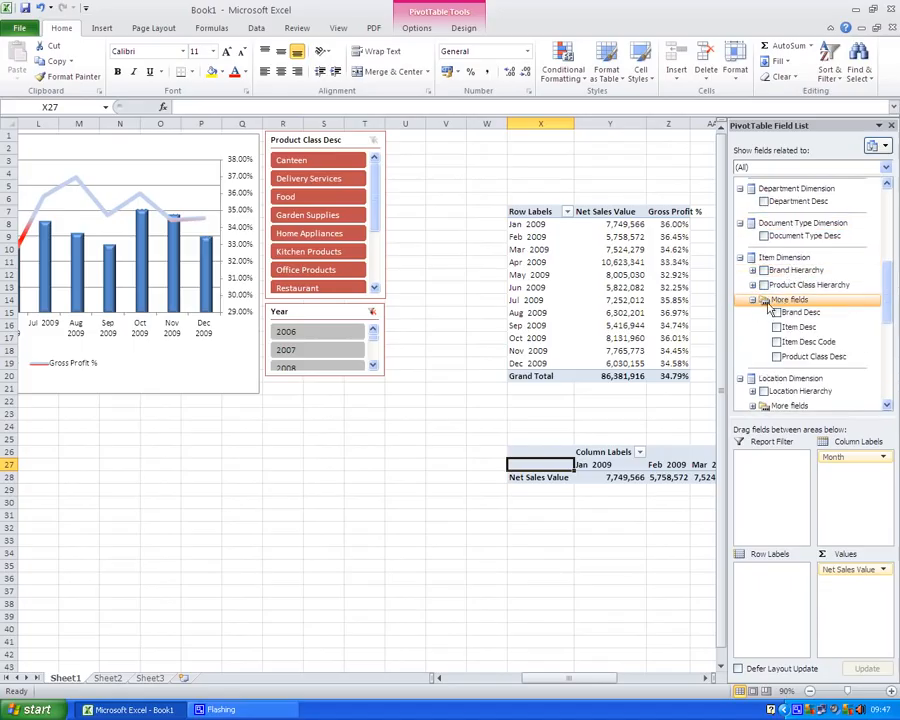
pyautogui.moveTo(769, 310); pyautogui.dragTo(758, 568)
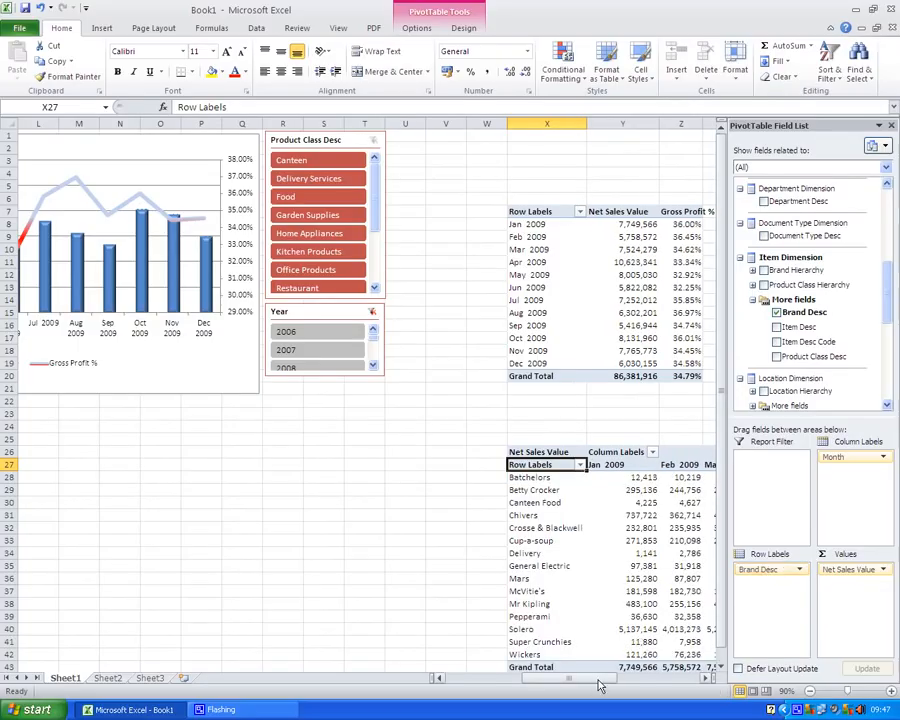
# Copy the entire brand-by-month pivot table and paste it at F25, below the dashboard chart.
pyautogui.moveTo(598, 680); pyautogui.dragTo(621, 679)
pyautogui.hotkey('ctrl', 'a')
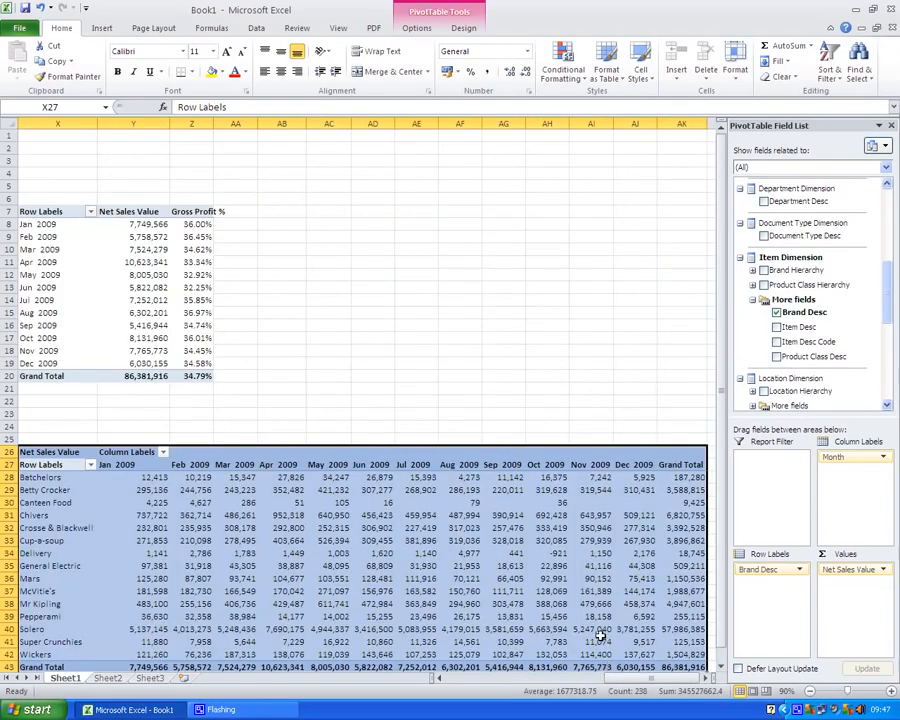
pyautogui.hotkey('ctrl', 'c')
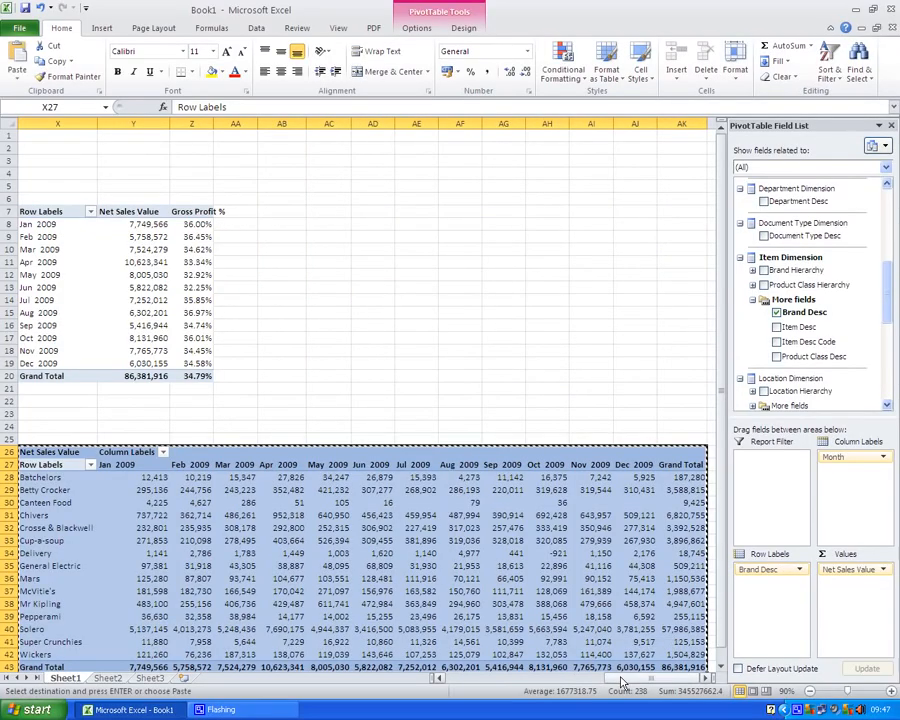
pyautogui.moveTo(590, 680); pyautogui.dragTo(490, 681)
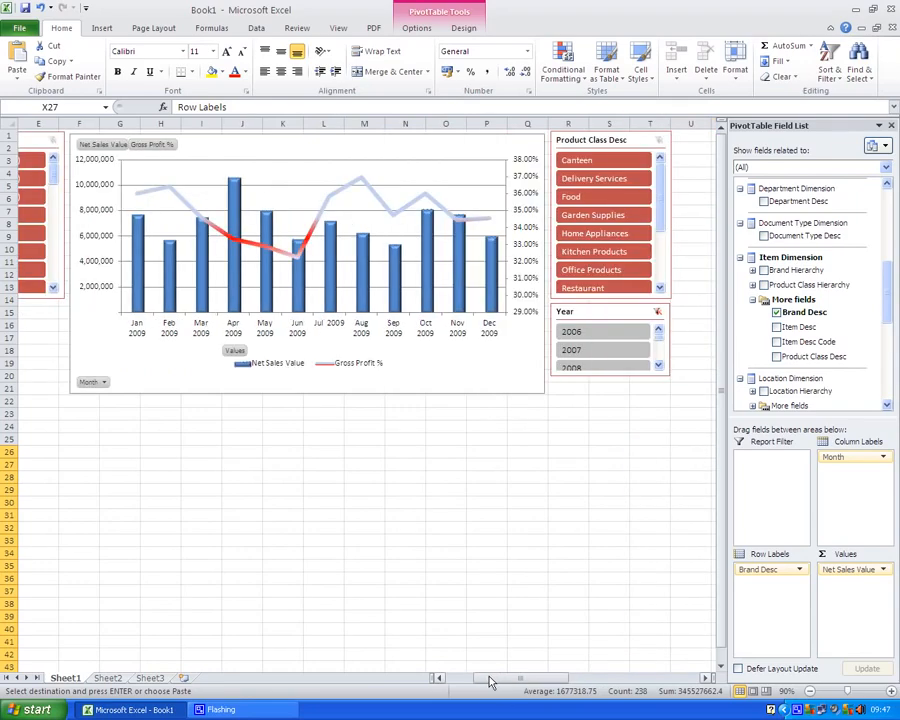
pyautogui.click(77, 438)
pyautogui.press('Return')
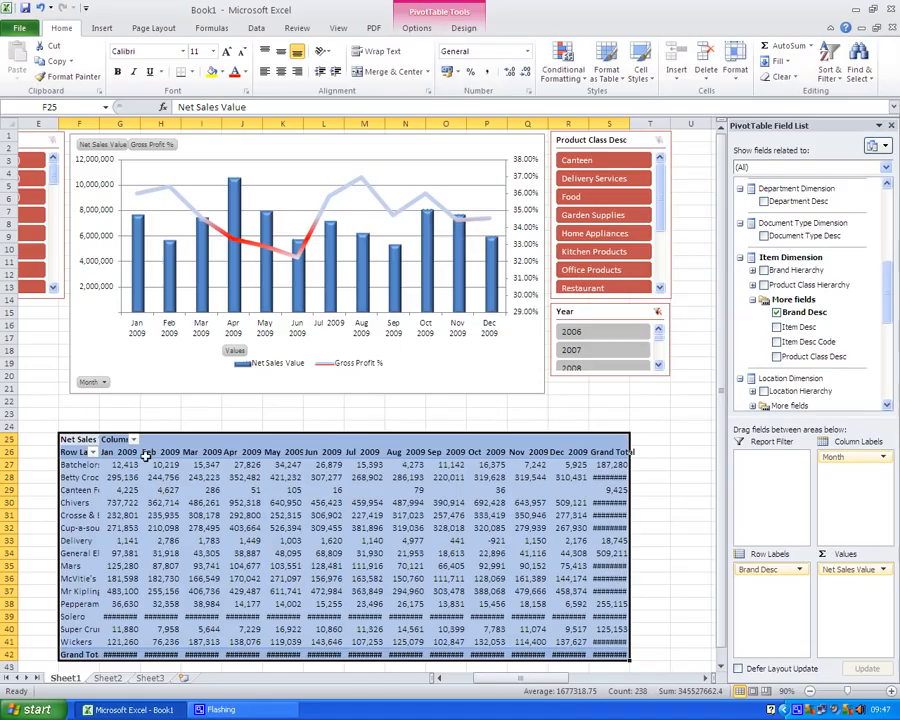
# Apply the medium PivotTable style with red header rows to the pasted brand table.
pyautogui.click(463, 28)
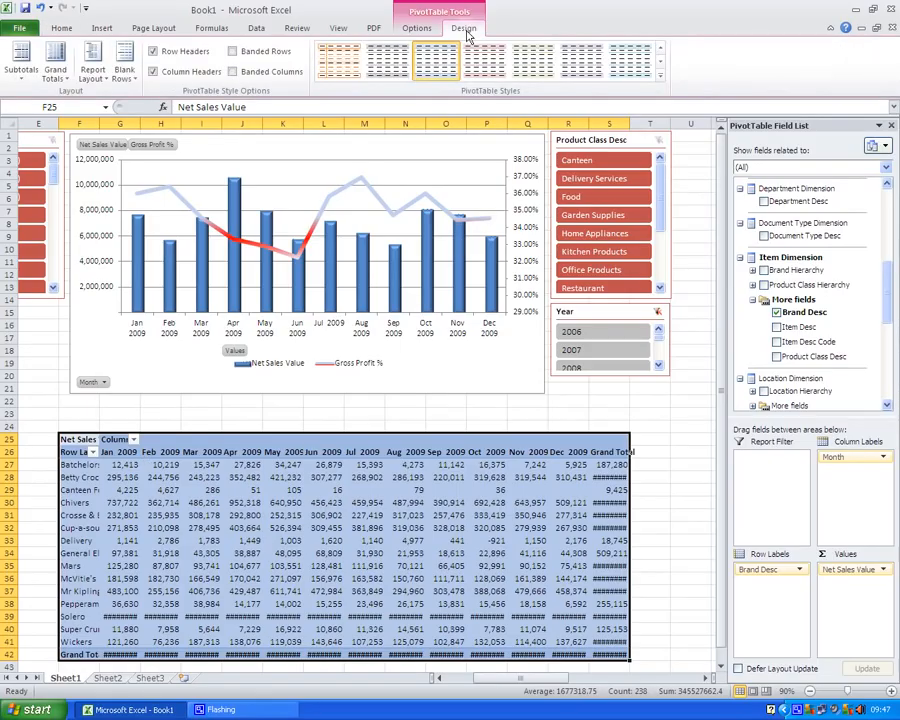
pyautogui.click(659, 61)
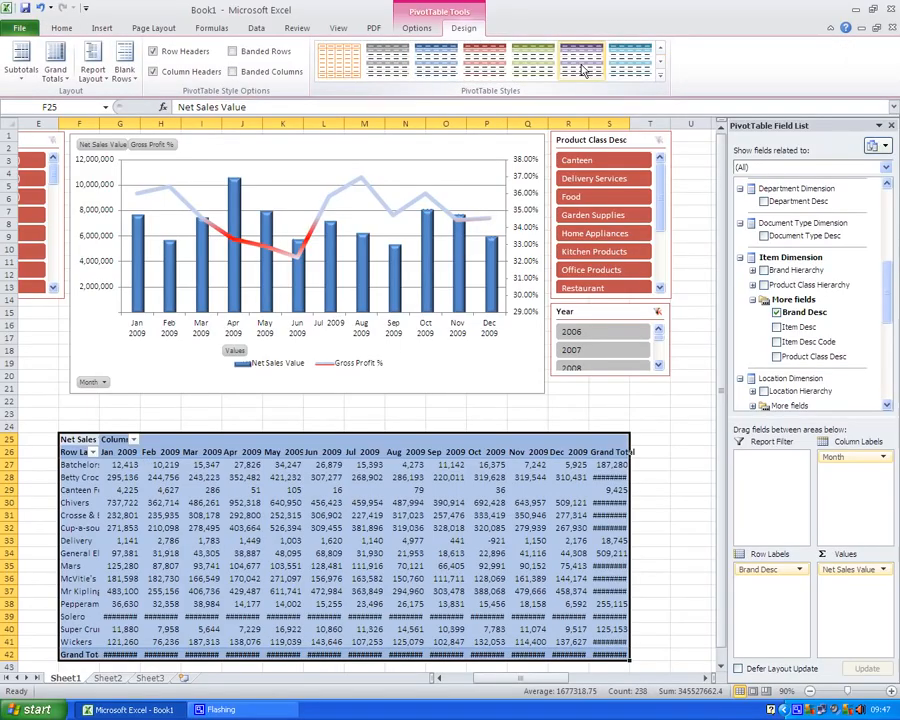
pyautogui.click(484, 62)
pyautogui.click(198, 540)
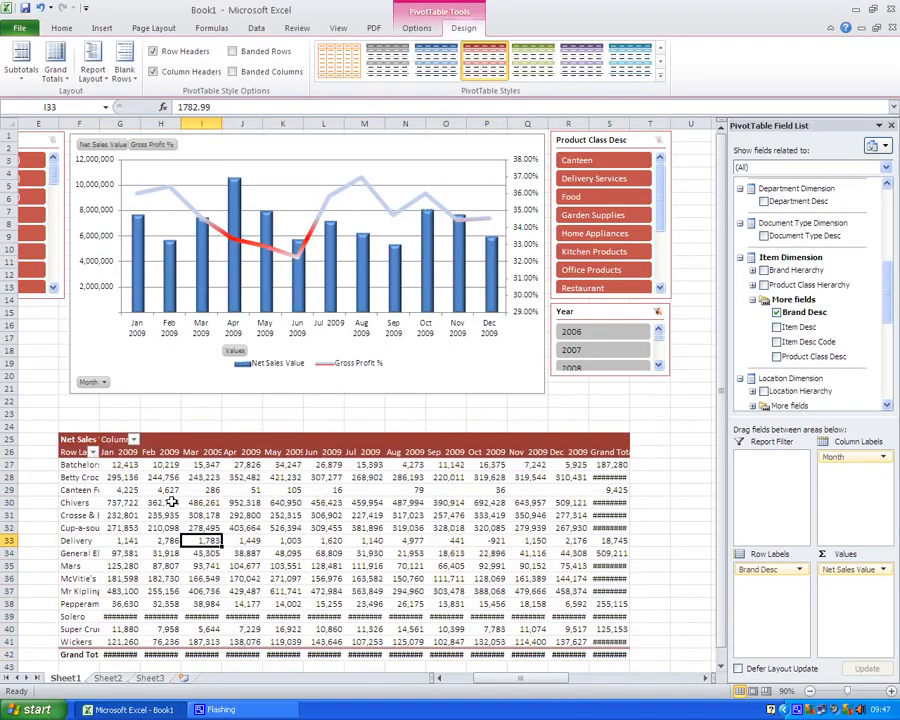
# Widen column F to fit the brand names and autofit columns H to S to their contents.
pyautogui.click(110, 148)
pyautogui.moveTo(99, 124); pyautogui.dragTo(137, 124)
pyautogui.click(137, 157)
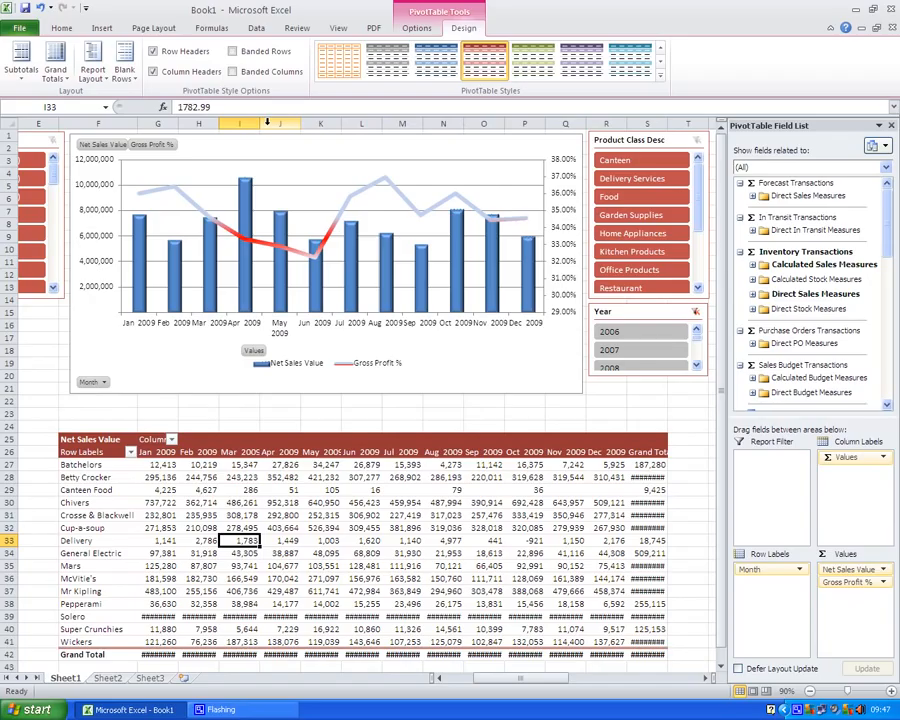
pyautogui.moveTo(198, 122); pyautogui.dragTo(629, 121)
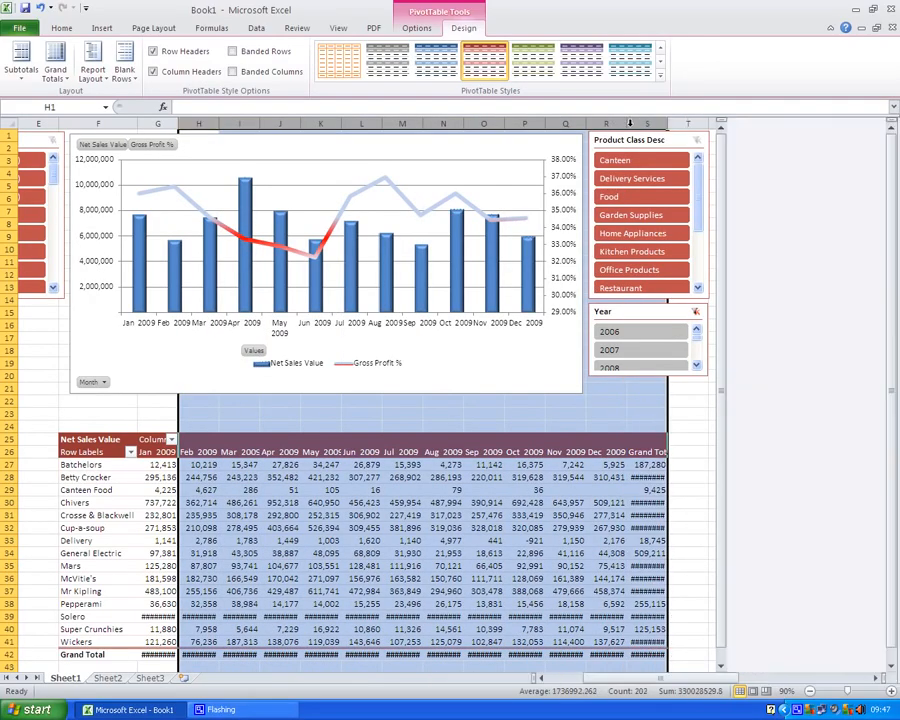
pyautogui.doubleClick(627, 123)
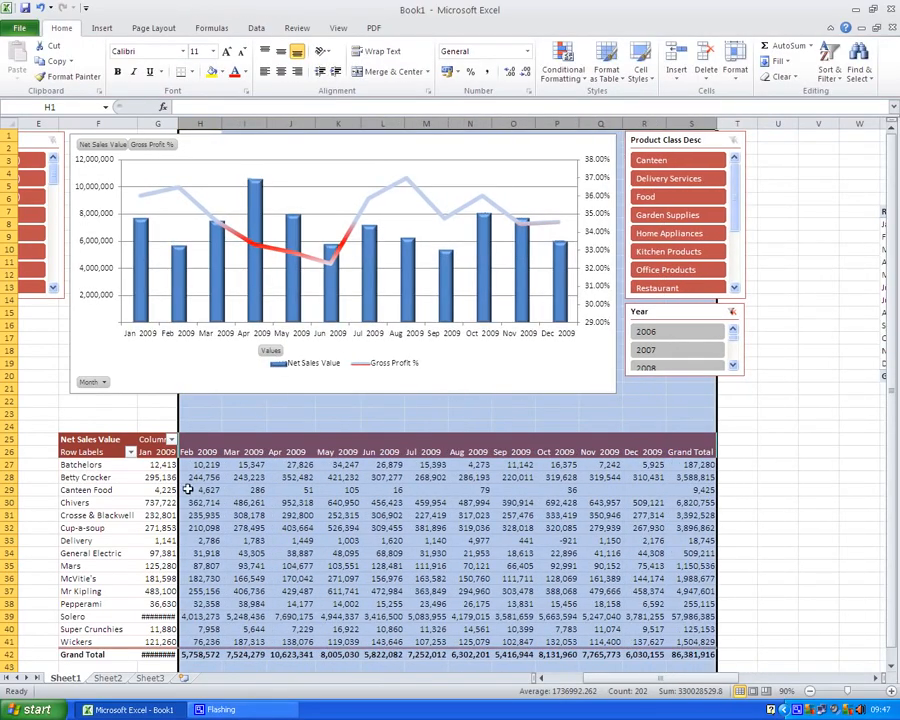
# Turn off the grand totals for both rows and columns in the brand pivot table.
pyautogui.rightClick(104, 514)
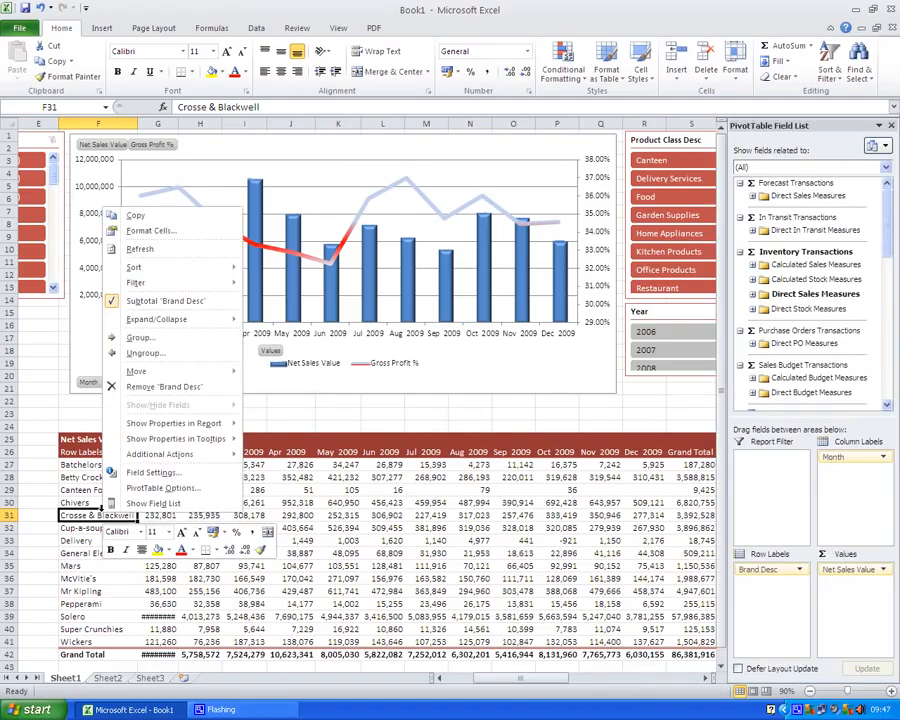
pyautogui.click(159, 487)
pyautogui.click(112, 361)
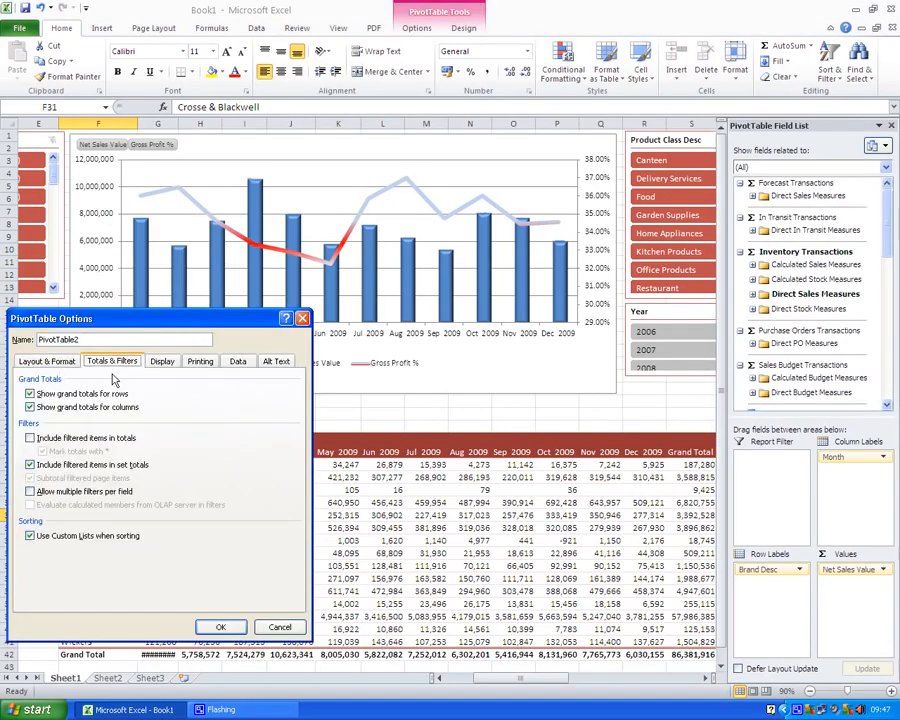
pyautogui.click(30, 394)
pyautogui.click(30, 407)
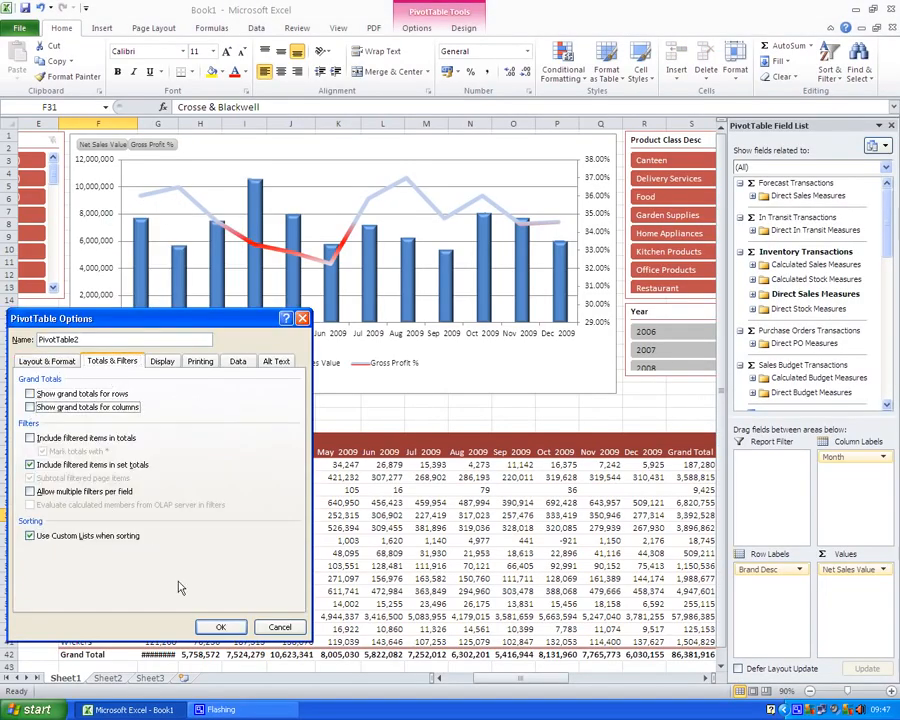
pyautogui.click(220, 627)
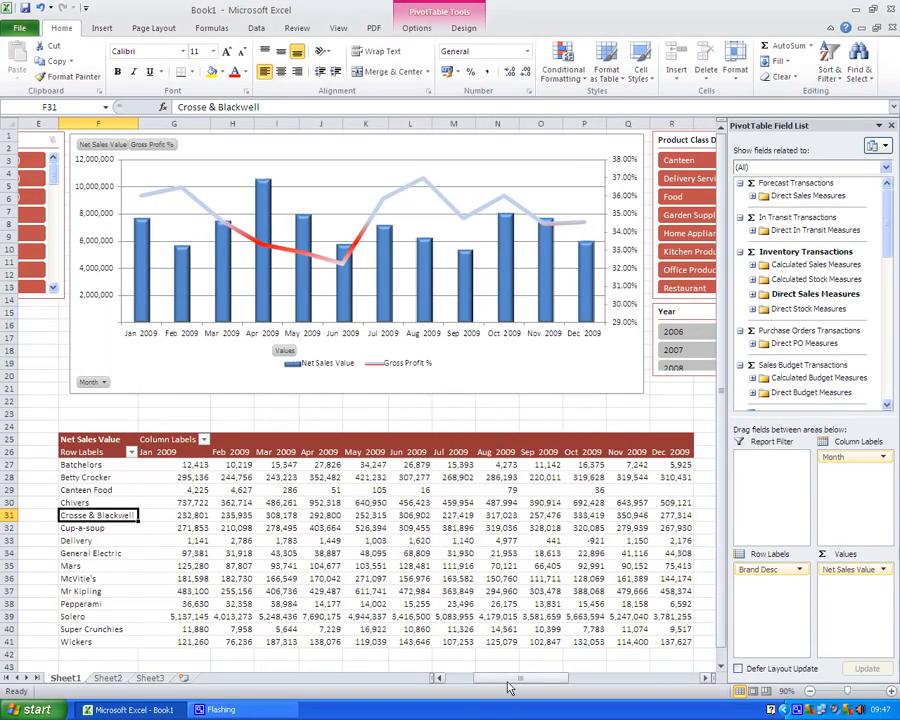
# Narrow column G, which holds the Jan 2009 values, to about the width of the other month columns.
pyautogui.moveTo(508, 688); pyautogui.dragTo(498, 686)
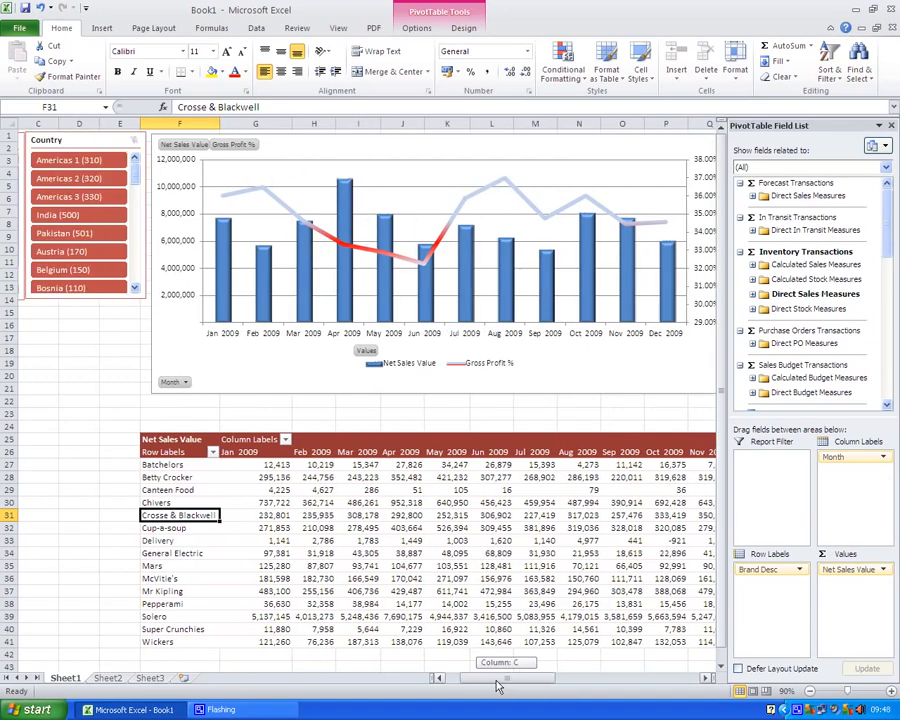
pyautogui.click(291, 136)
pyautogui.moveTo(293, 124); pyautogui.dragTo(275, 124)
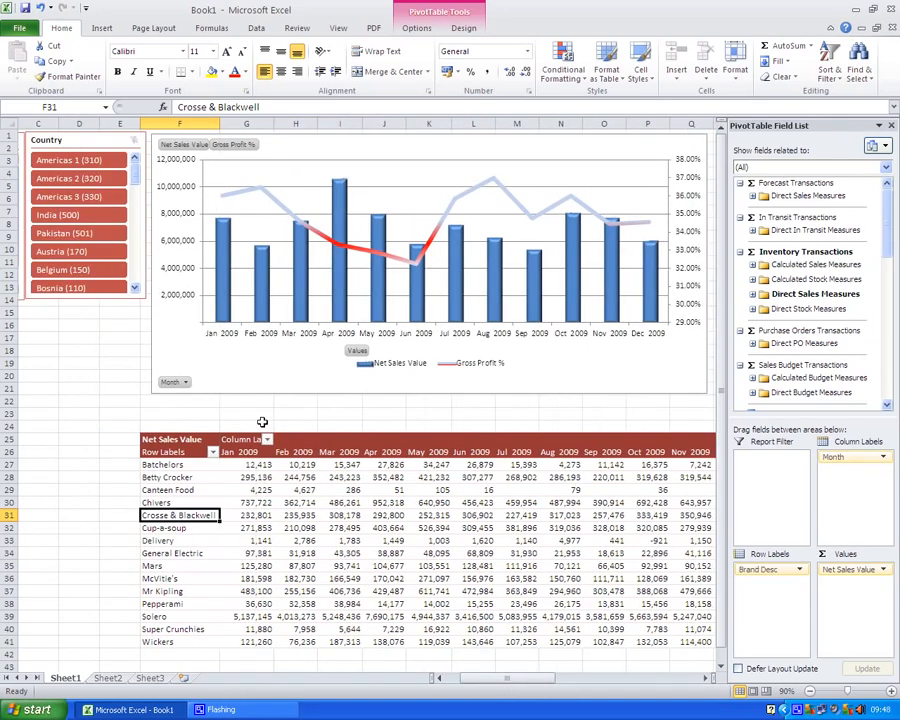
# Insert a column sparkline in E27 from the Batchelors monthly values in G27:R27.
pyautogui.moveTo(494, 676)
pyautogui.mouseDown()
pyautogui.moveTo(518, 679)
pyautogui.moveTo(478, 680)
pyautogui.mouseUp()
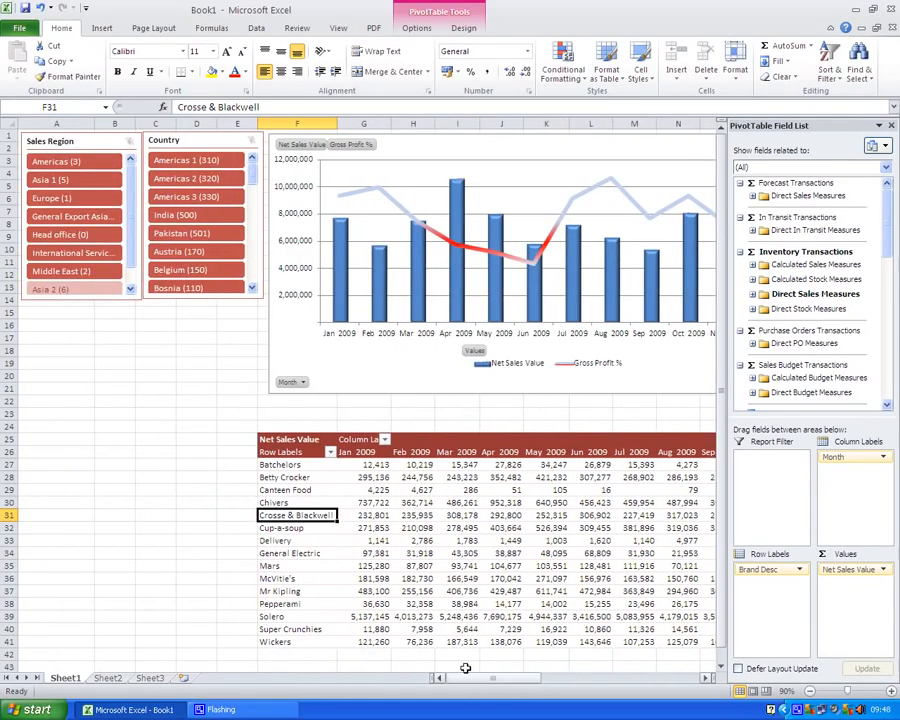
pyautogui.click(237, 452)
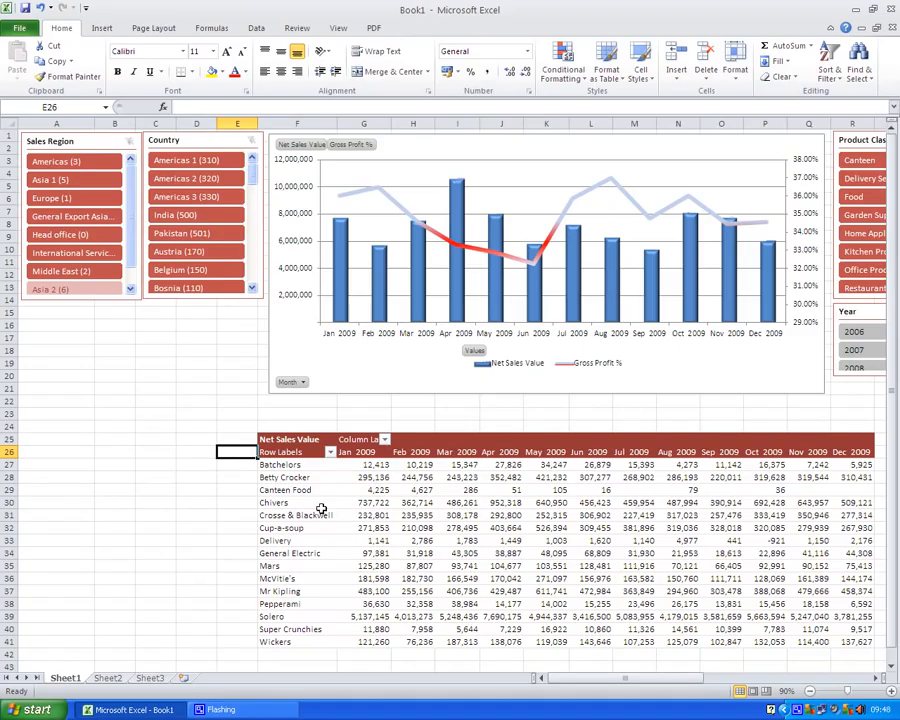
pyautogui.click(235, 465)
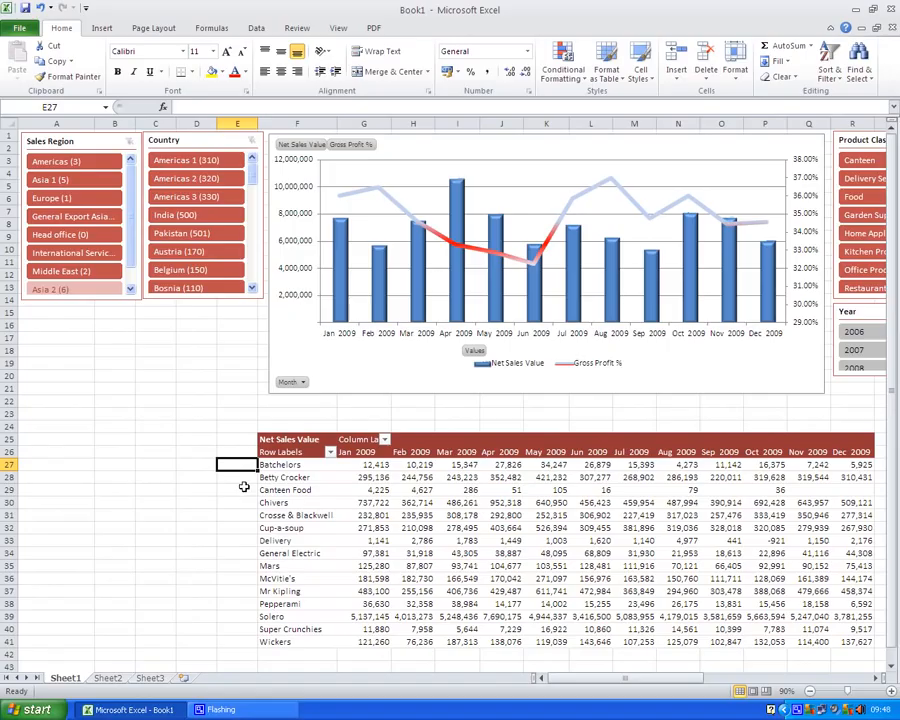
pyautogui.click(108, 29)
pyautogui.click(516, 60)
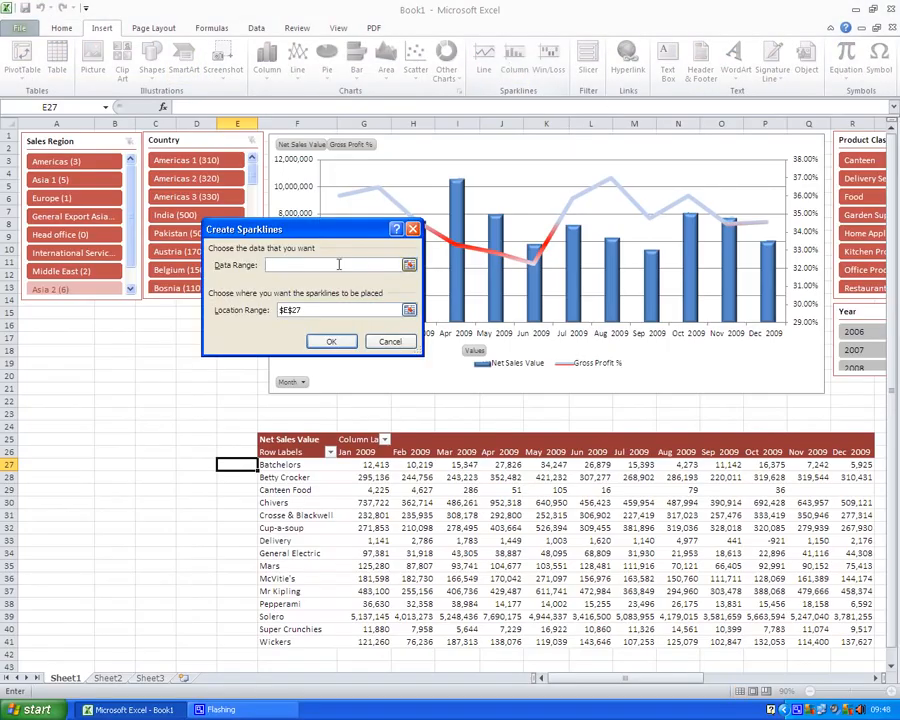
pyautogui.moveTo(373, 465); pyautogui.dragTo(852, 465)
pyautogui.click(315, 339)
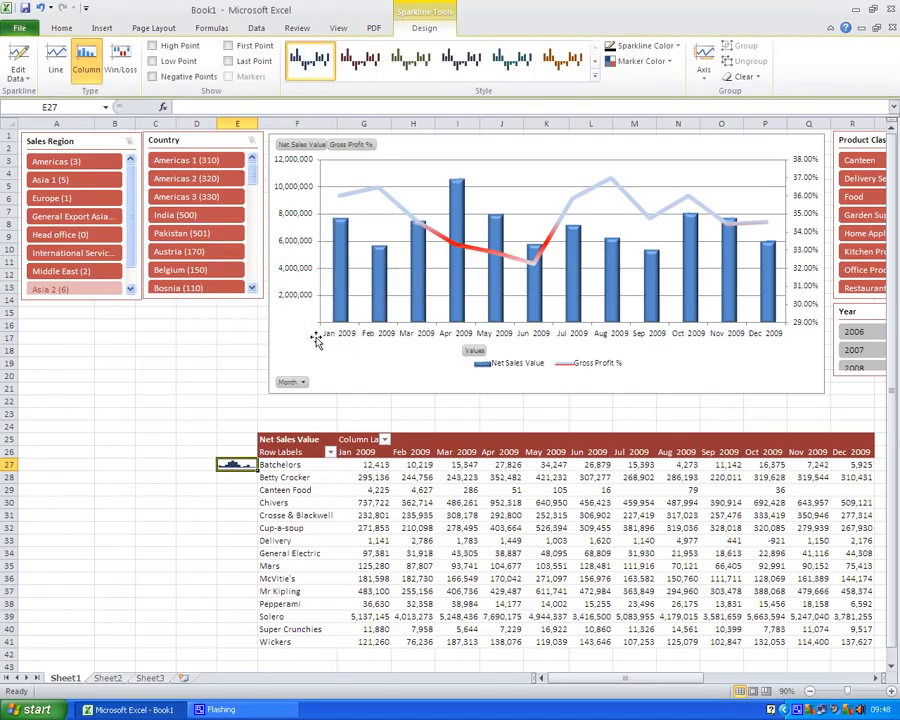
# Widen column E and copy the E27 sparkline down to E28:E46 for the remaining brands.
pyautogui.moveTo(255, 124); pyautogui.dragTo(291, 124)
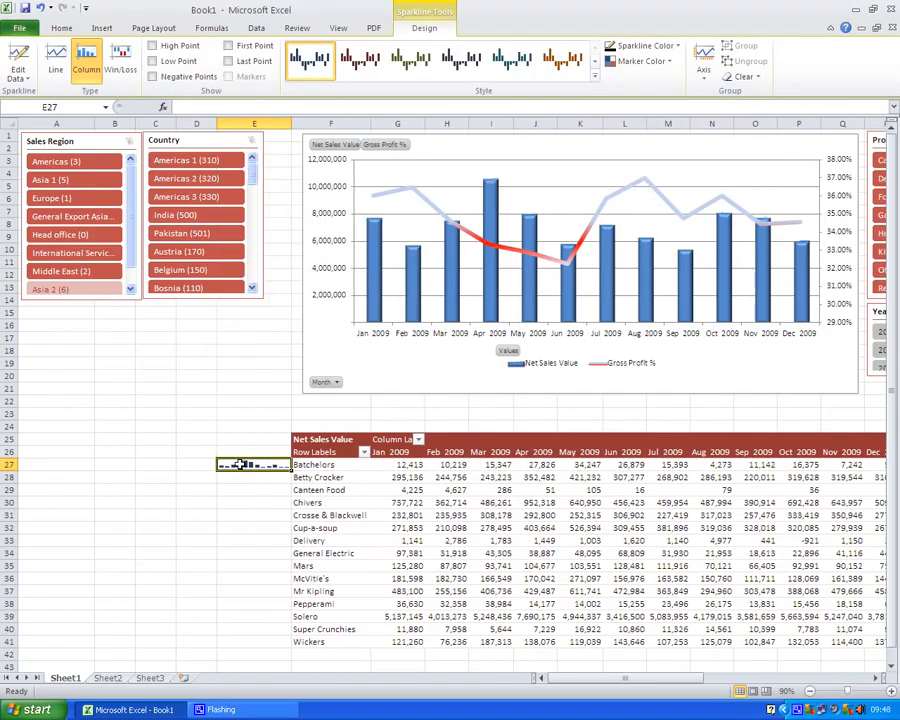
pyautogui.hotkey('ctrl', 'c')
pyautogui.moveTo(235, 479); pyautogui.dragTo(267, 647)
pyautogui.hotkey('ctrl', 'v')
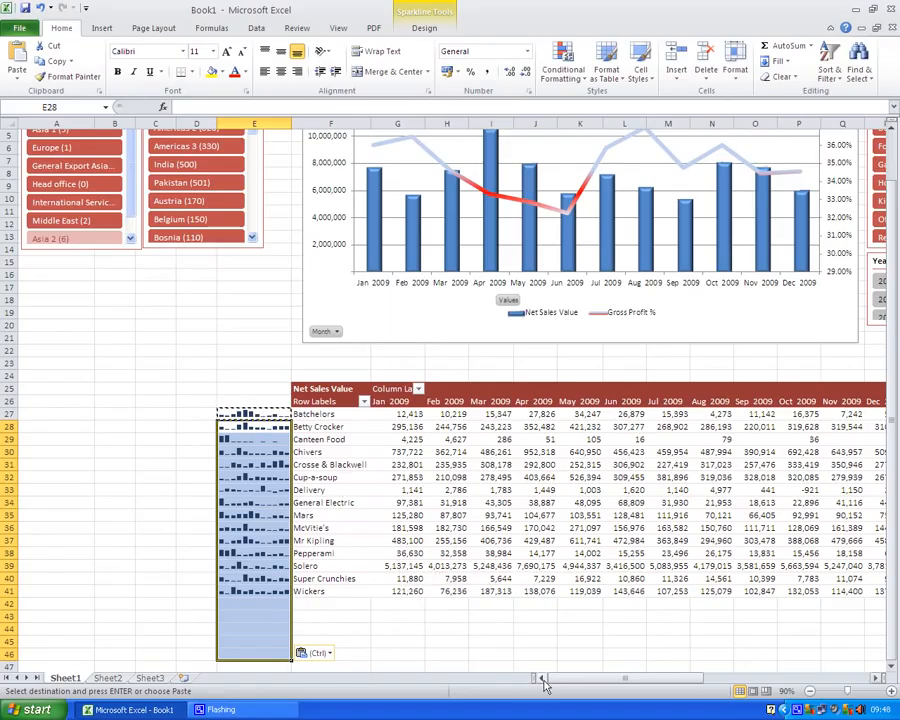
# Insert a win/loss sparkline in S27 from the Batchelors monthly values in G27:R27.
pyautogui.moveTo(541, 677); pyautogui.dragTo(602, 678)
pyautogui.click(525, 414)
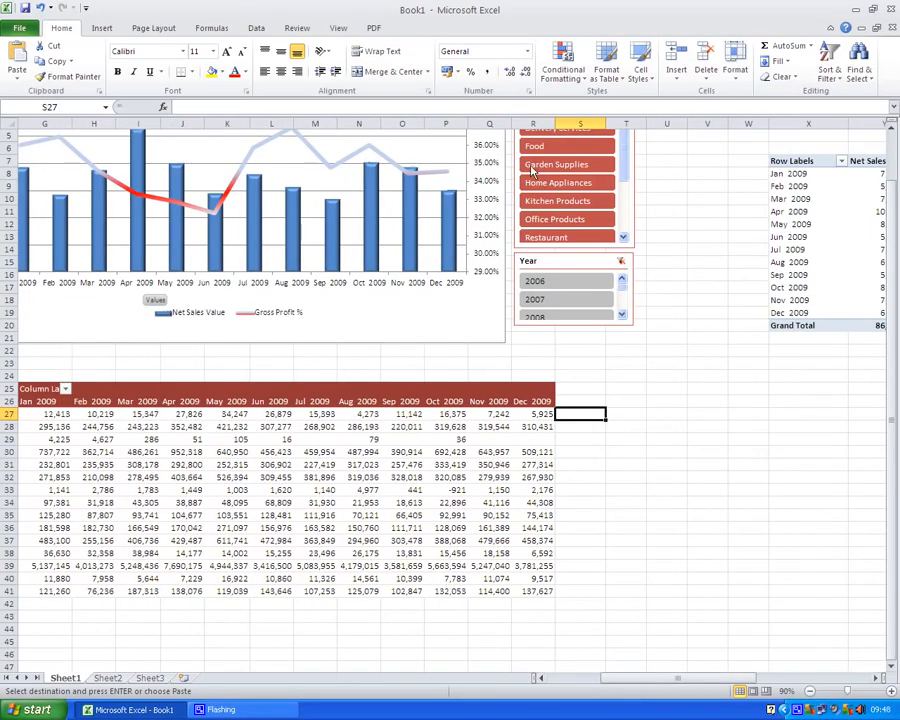
pyautogui.click(102, 29)
pyautogui.click(550, 68)
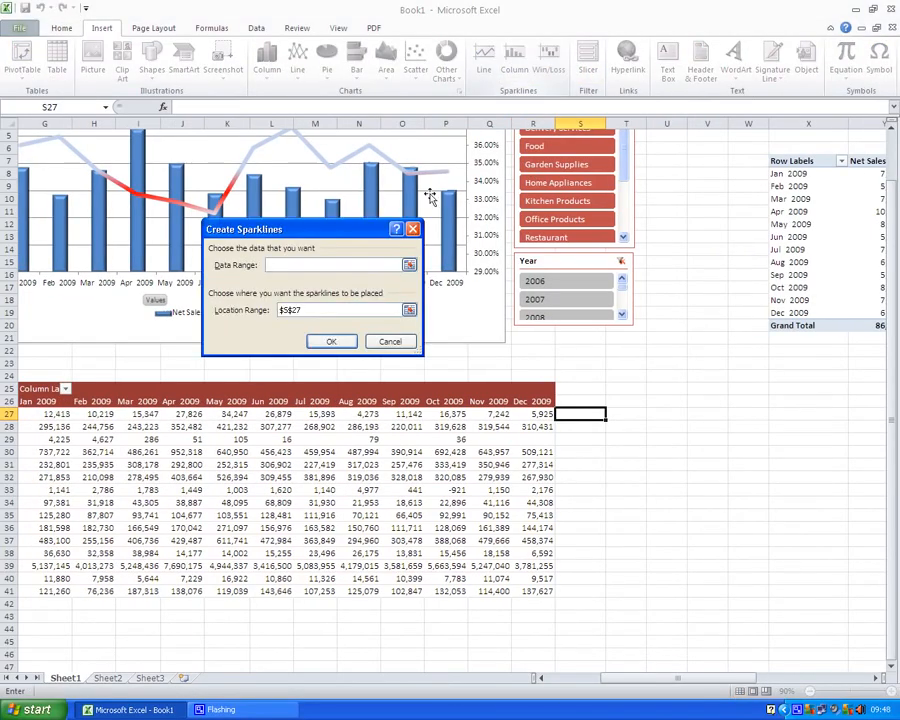
pyautogui.moveTo(535, 418); pyautogui.dragTo(38, 420)
pyautogui.click(345, 341)
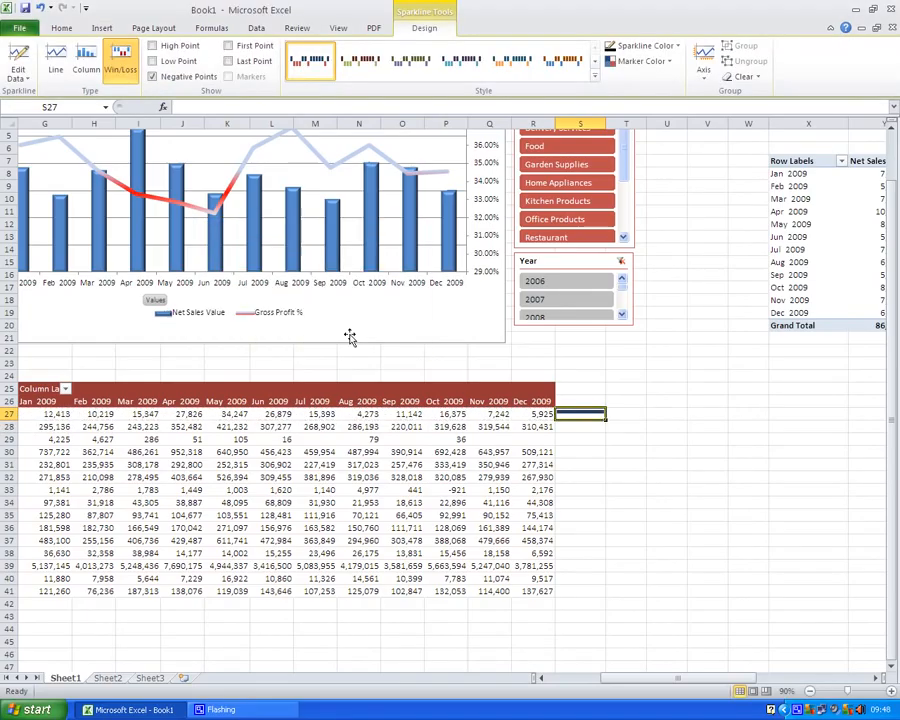
# Colour the S27 win/loss sparkline white, with a light green high point and a red low point.
pyautogui.click(680, 49)
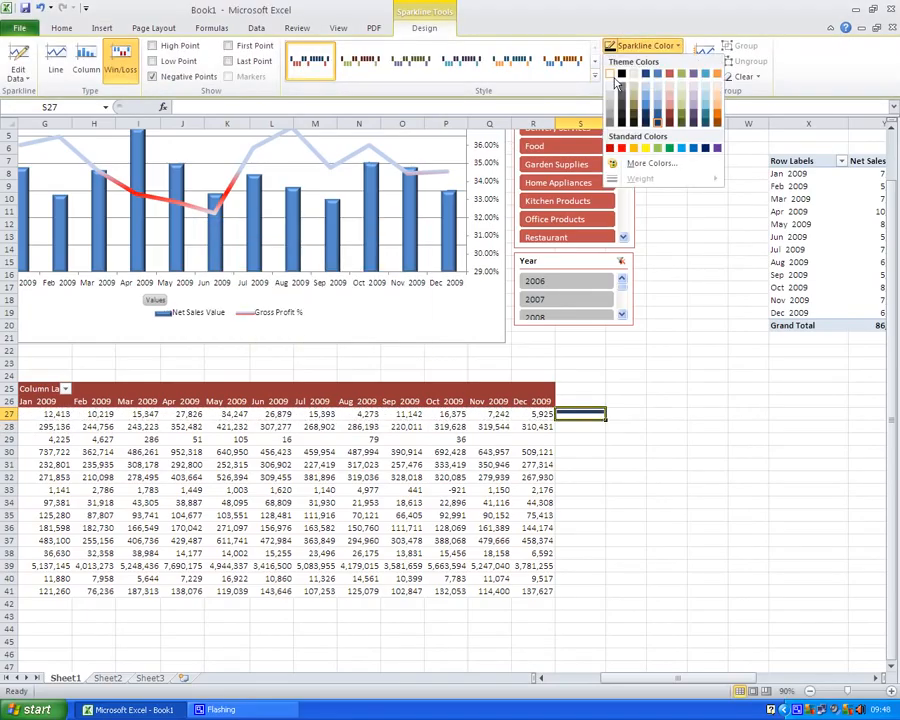
pyautogui.click(611, 92)
pyautogui.click(645, 61)
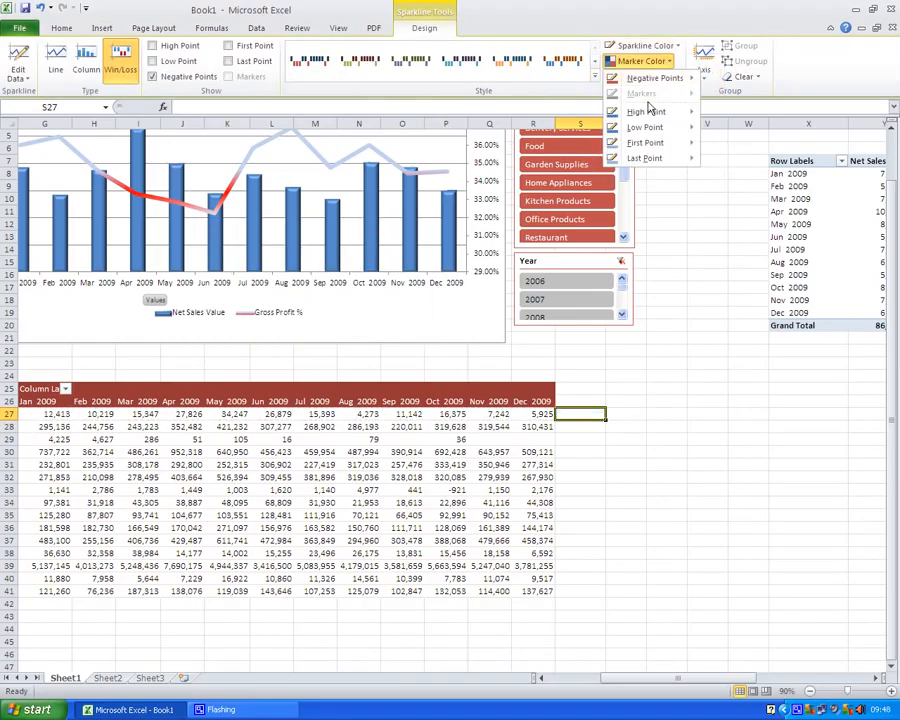
pyautogui.moveTo(645, 111)
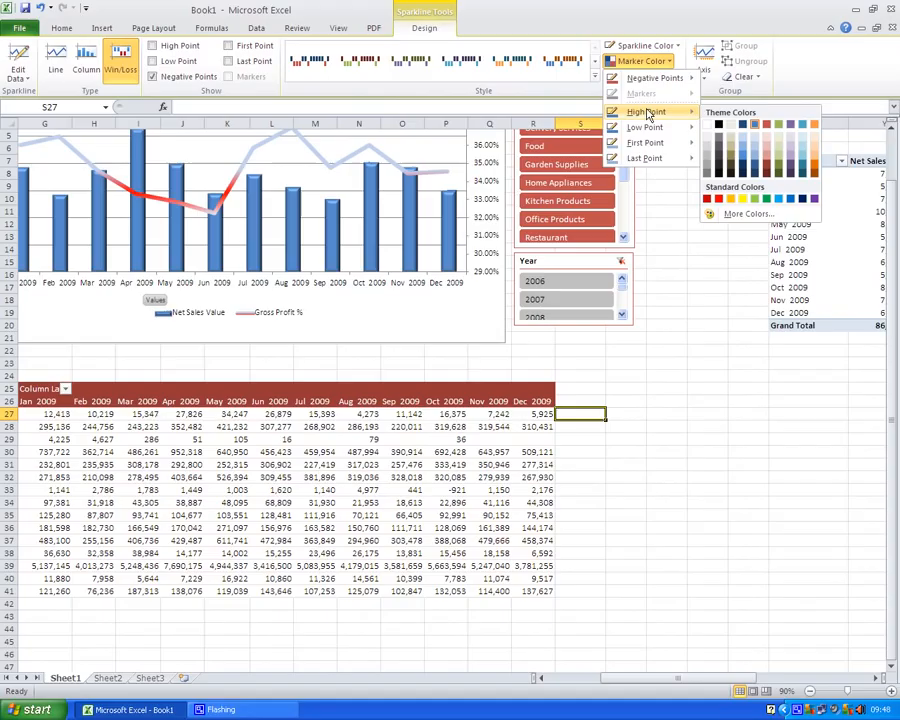
pyautogui.click(755, 204)
pyautogui.click(645, 61)
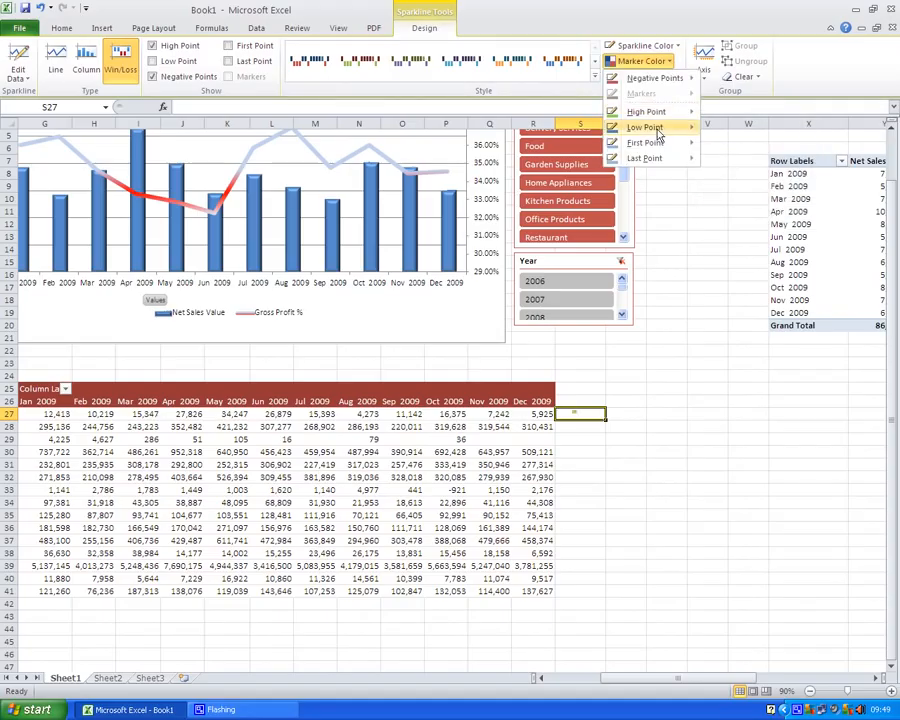
pyautogui.moveTo(658, 135)
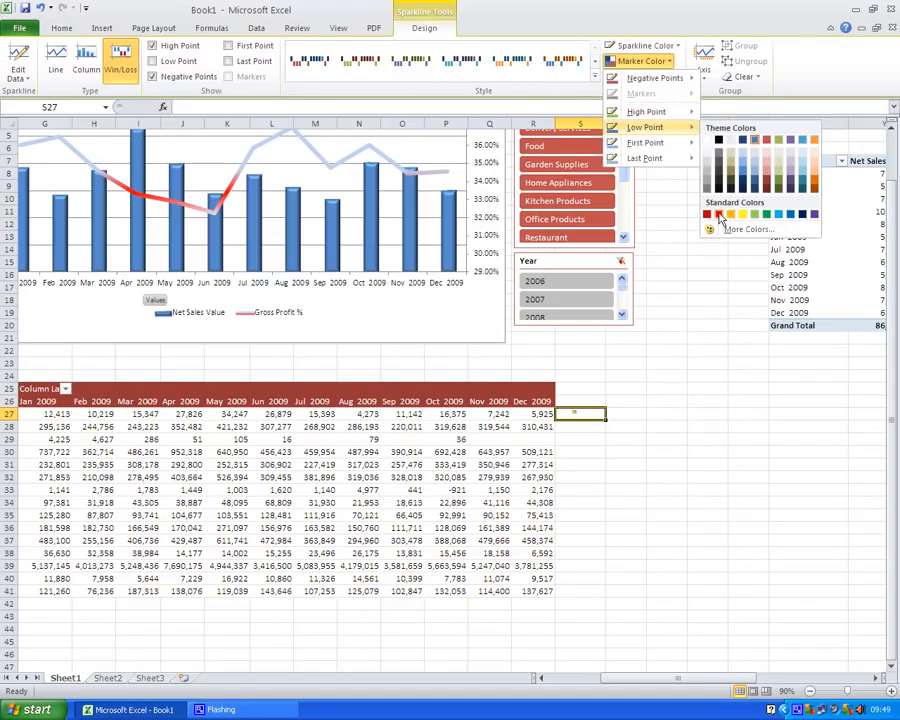
pyautogui.click(719, 216)
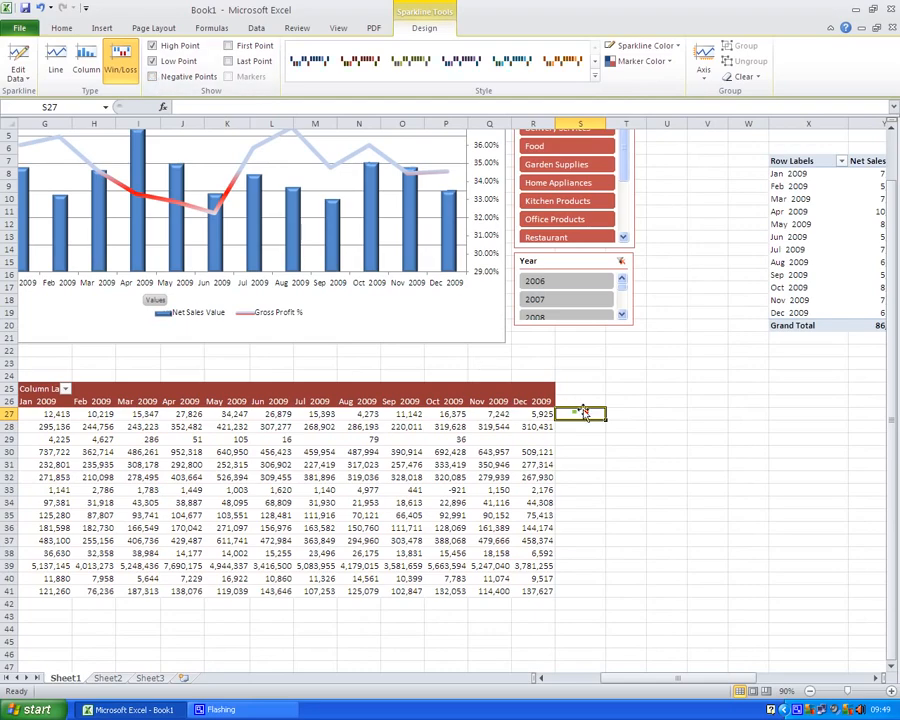
# Copy the S27 sparkline down to S28:S45 and widen column S.
pyautogui.hotkey('ctrl', 'c')
pyautogui.moveTo(582, 426); pyautogui.dragTo(593, 637)
pyautogui.hotkey('ctrl', 'v')
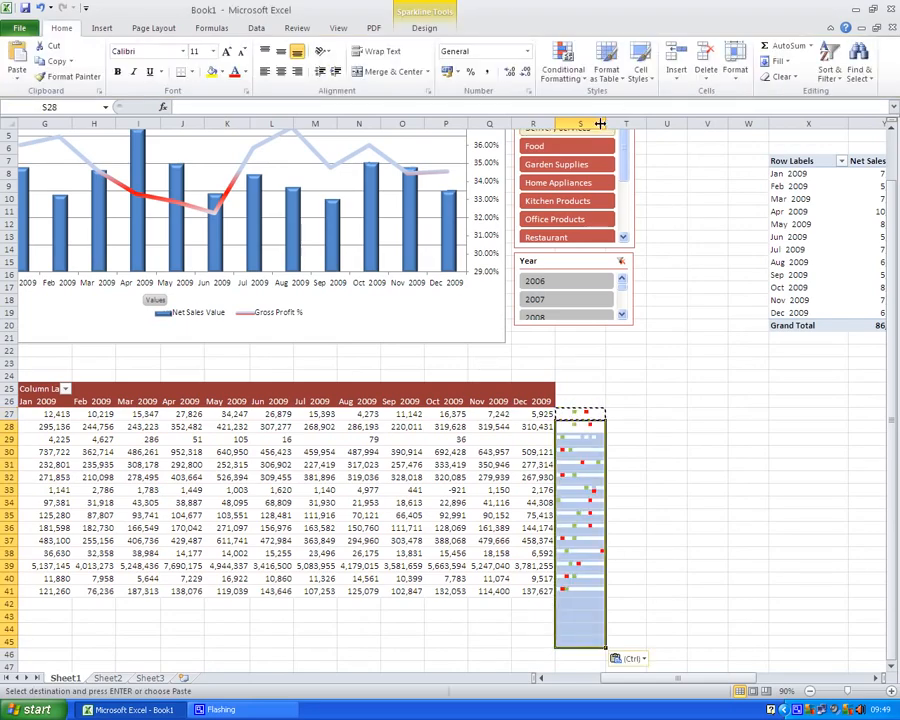
pyautogui.moveTo(603, 122); pyautogui.dragTo(627, 122)
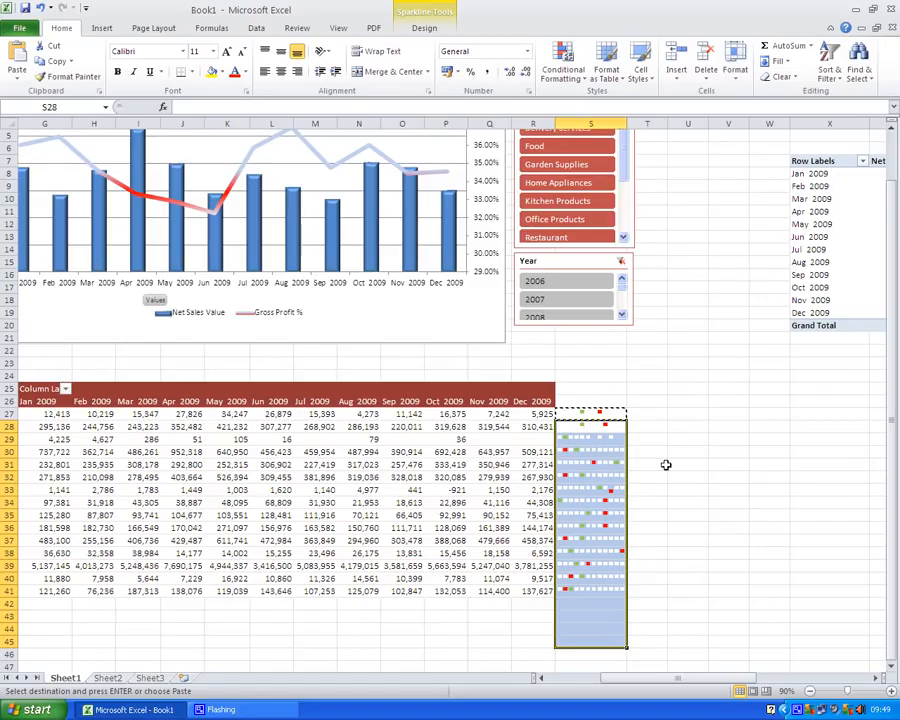
# Copy the brand-by-month pivot table to X25 and remove the Month field from the copy's column labels.
pyautogui.moveTo(673, 682); pyautogui.dragTo(624, 682)
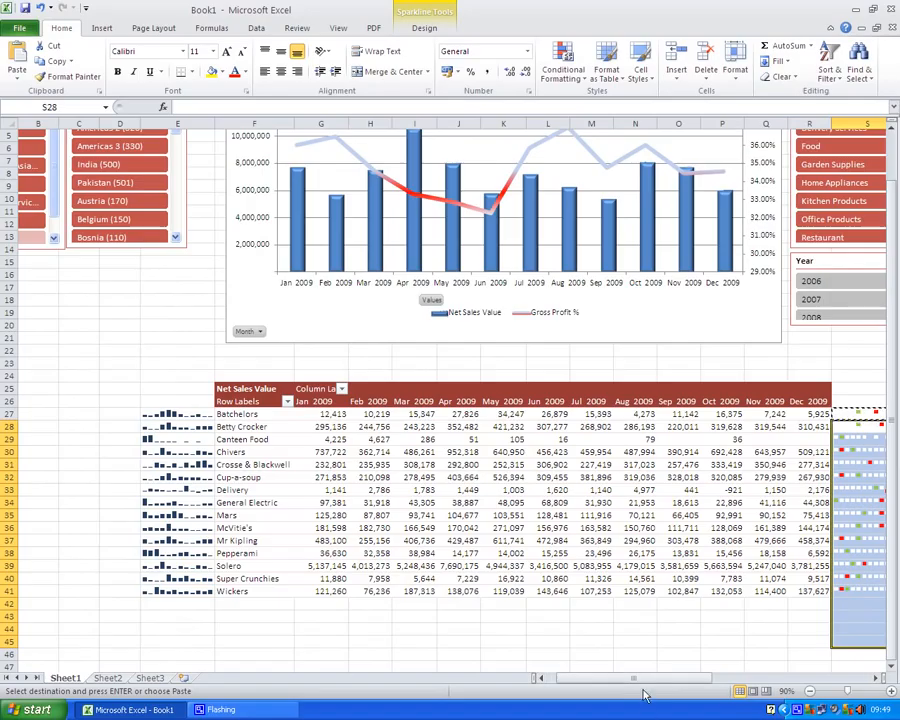
pyautogui.click(243, 391)
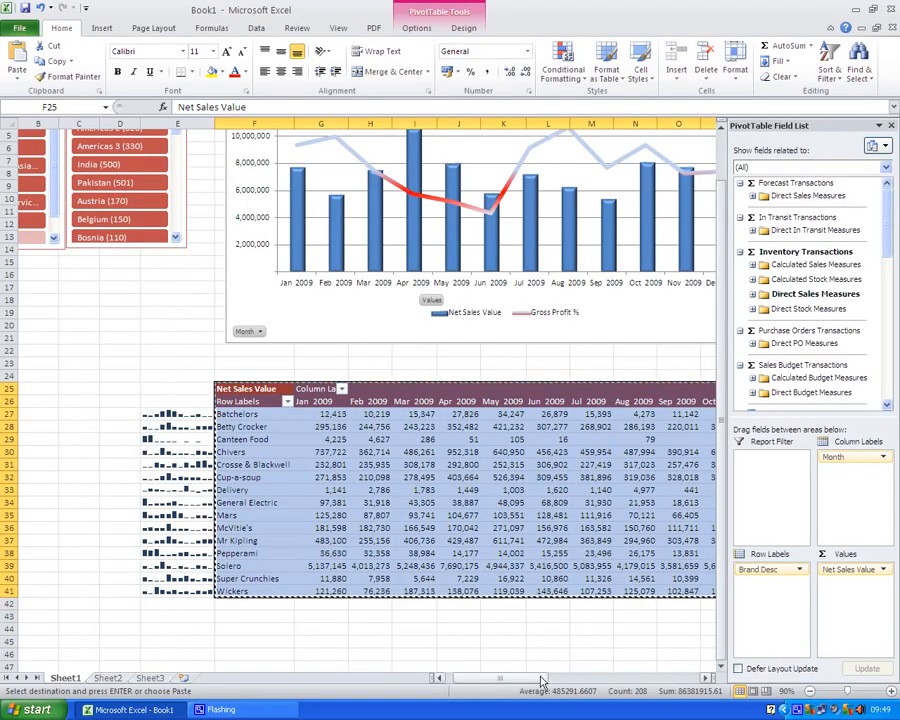
pyautogui.moveTo(500, 678); pyautogui.dragTo(642, 680)
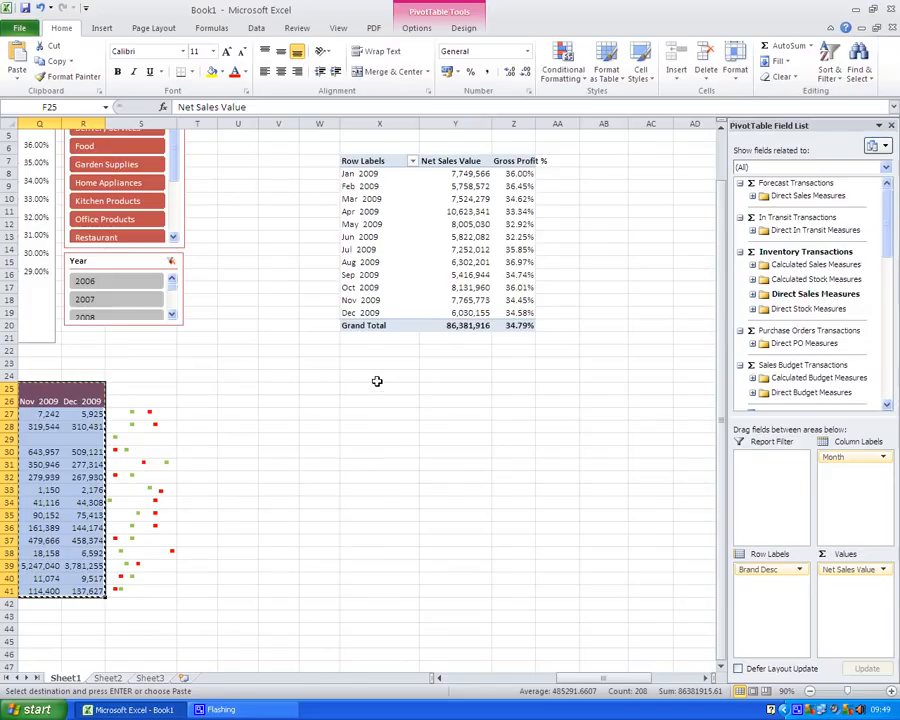
pyautogui.click(377, 383)
pyautogui.hotkey('ctrl', 'v')
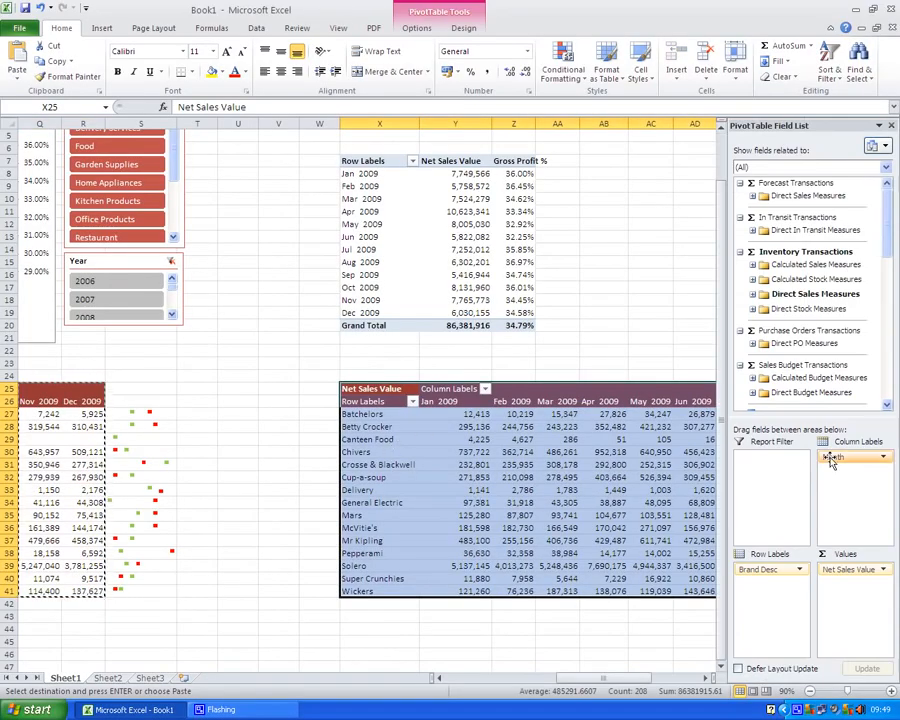
pyautogui.moveTo(830, 459); pyautogui.dragTo(693, 378)
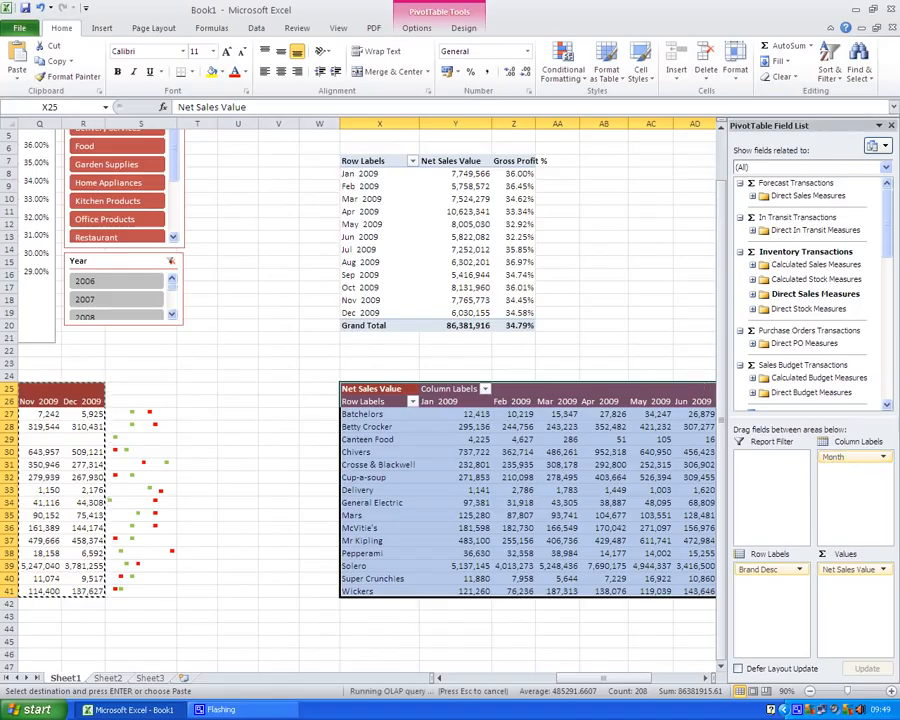
pyautogui.click(278, 413)
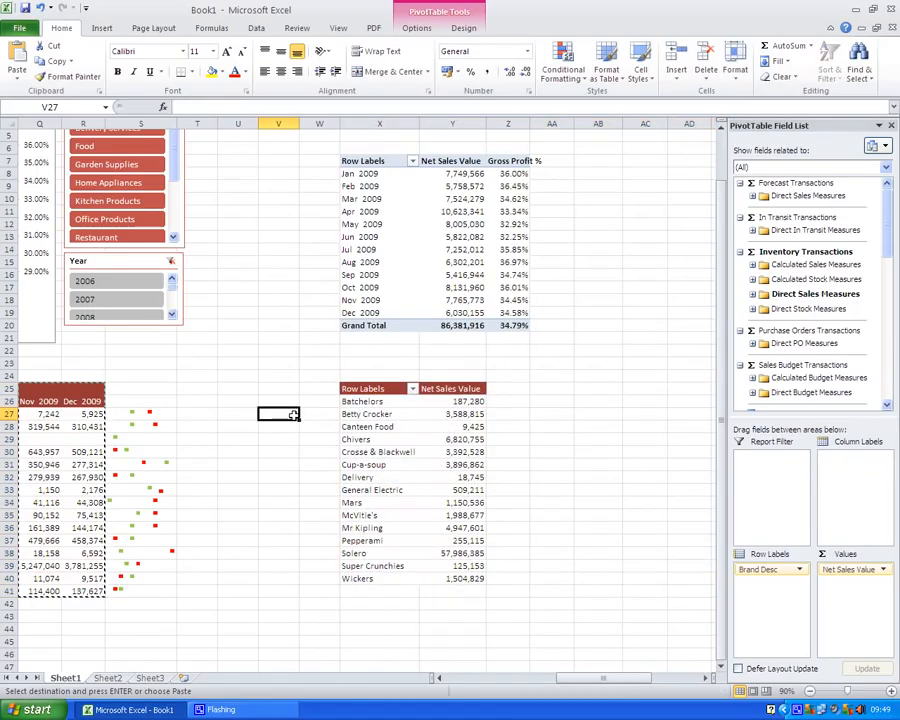
# Insert a pie PivotChart based on the copied brand pivot table at X25.
pyautogui.click(400, 390)
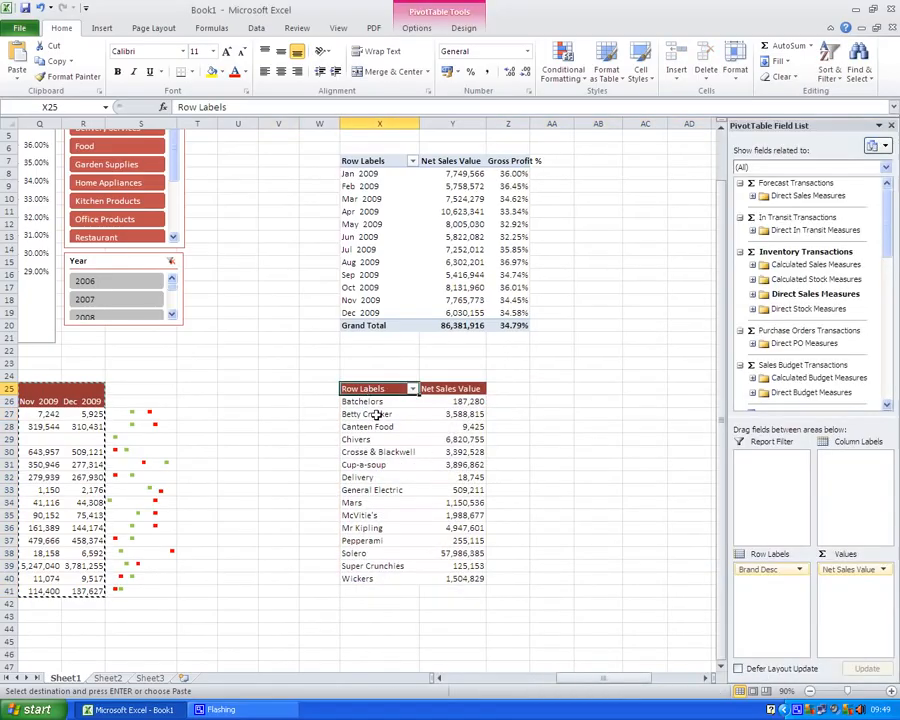
pyautogui.click(420, 30)
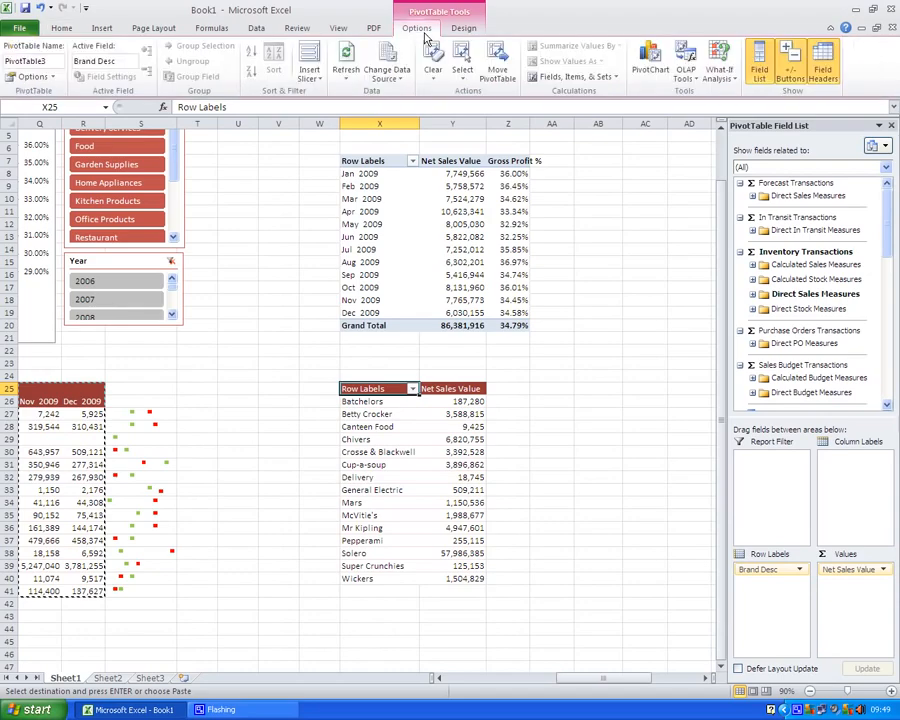
pyautogui.click(650, 72)
pyautogui.click(339, 341)
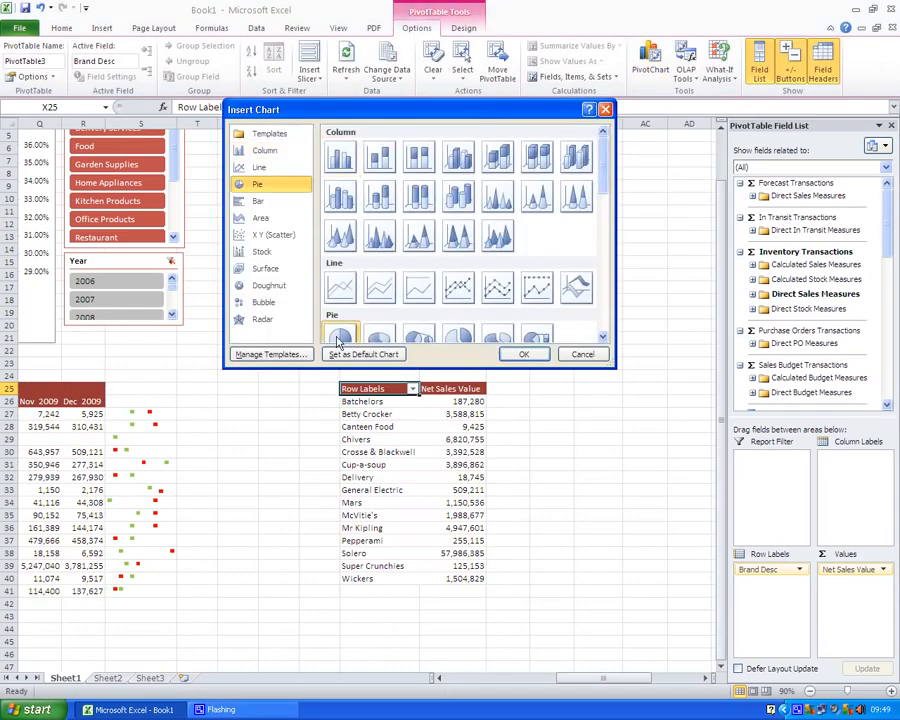
pyautogui.click(521, 354)
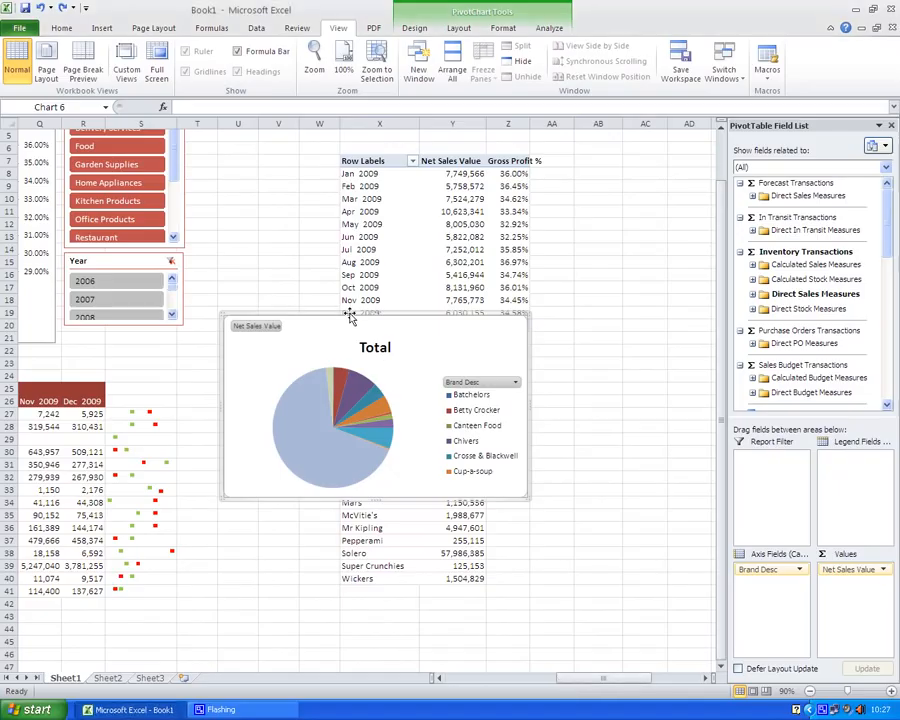
# Move the pie chart to the empty area directly below the Sales Region and Country slicers.
pyautogui.moveTo(349, 316); pyautogui.dragTo(144, 312)
pyautogui.moveTo(585, 678); pyautogui.dragTo(528, 680)
pyautogui.moveTo(512, 318); pyautogui.dragTo(185, 275)
pyautogui.moveTo(506, 679); pyautogui.dragTo(445, 680)
pyautogui.moveTo(453, 319); pyautogui.dragTo(48, 253)
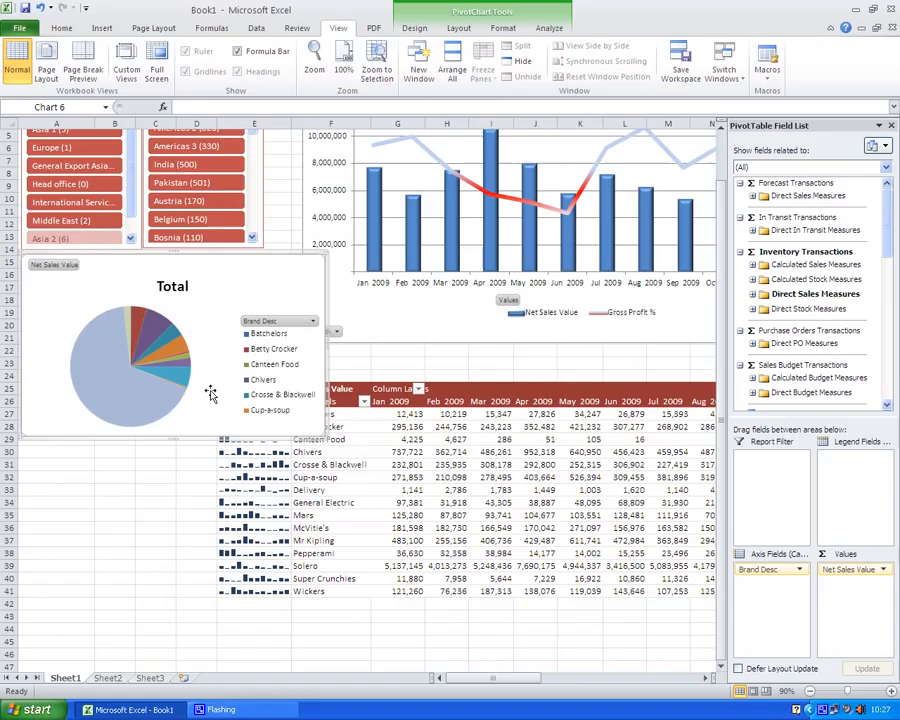
# Shrink the pie chart to the combined width of the two slicers above and extend its legend upwards to list more brands.
pyautogui.click(325, 440)
pyautogui.click(323, 435)
pyautogui.moveTo(325, 437); pyautogui.dragTo(267, 403)
pyautogui.click(211, 340)
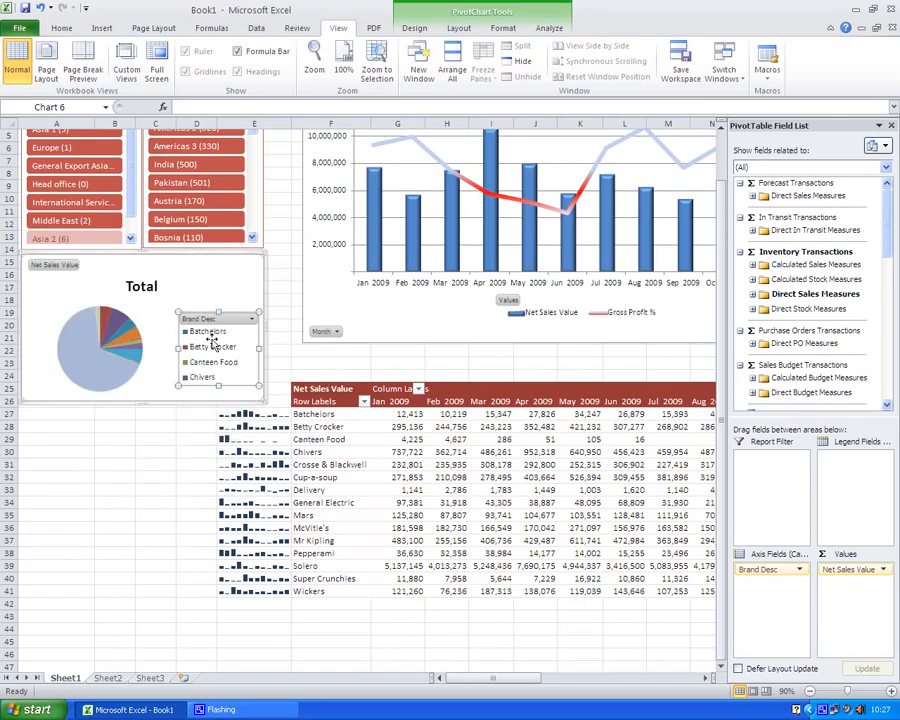
pyautogui.moveTo(218, 313); pyautogui.dragTo(221, 261)
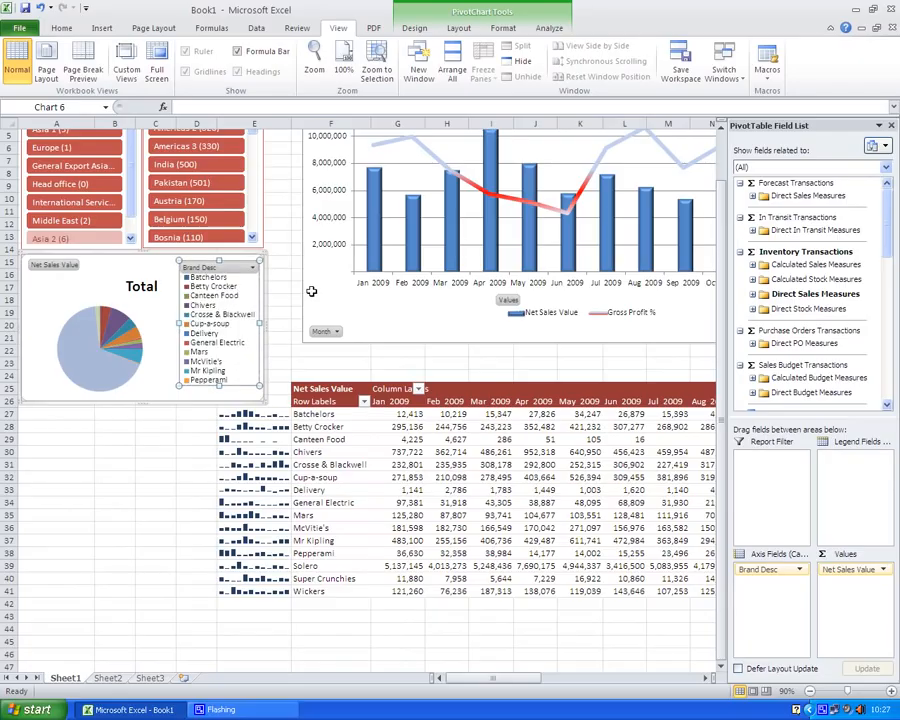
# Shift the monthly sales PivotChart slightly left and enlarge it to fill the space up to the slicers and brand table.
pyautogui.moveTo(364, 297); pyautogui.dragTo(341, 291)
pyautogui.moveTo(473, 681); pyautogui.dragTo(540, 681)
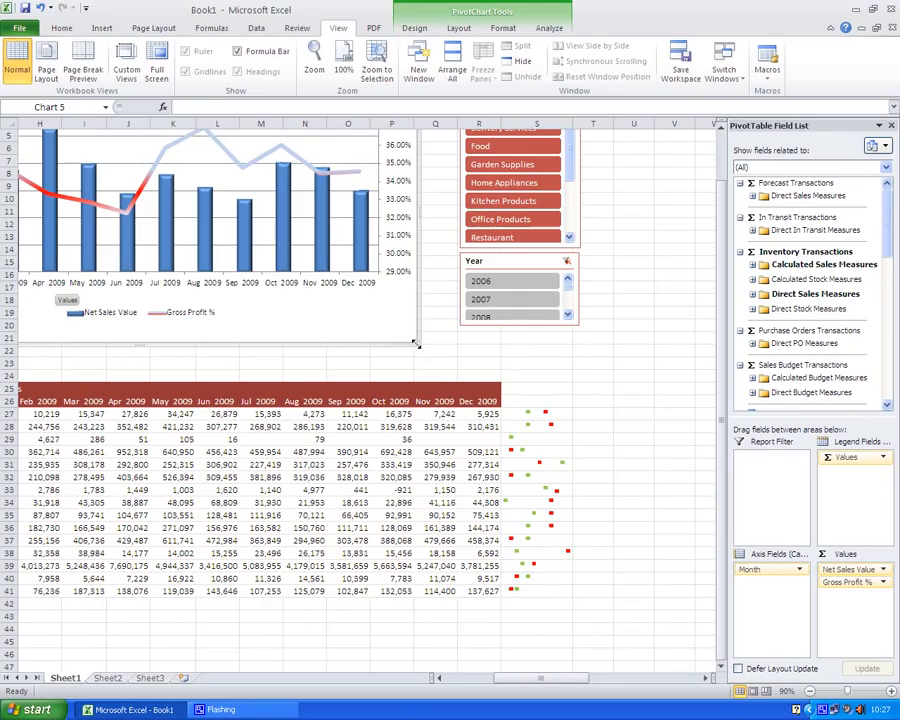
pyautogui.moveTo(418, 346); pyautogui.dragTo(451, 361)
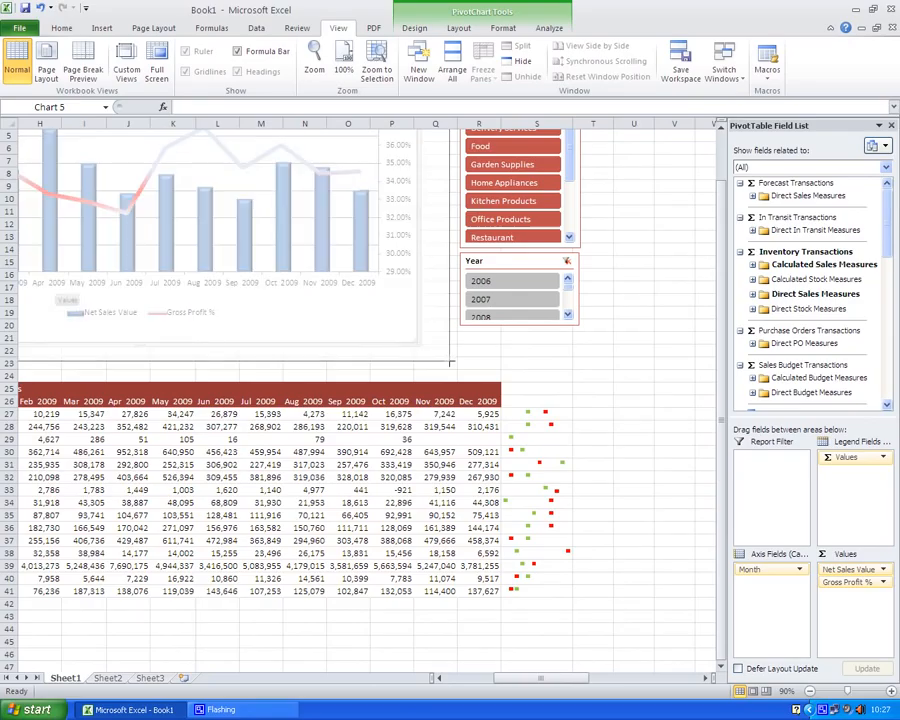
# Nudge the Year and Product Class Desc slicers left so they line up beside the monthly sales chart.
pyautogui.click(502, 263)
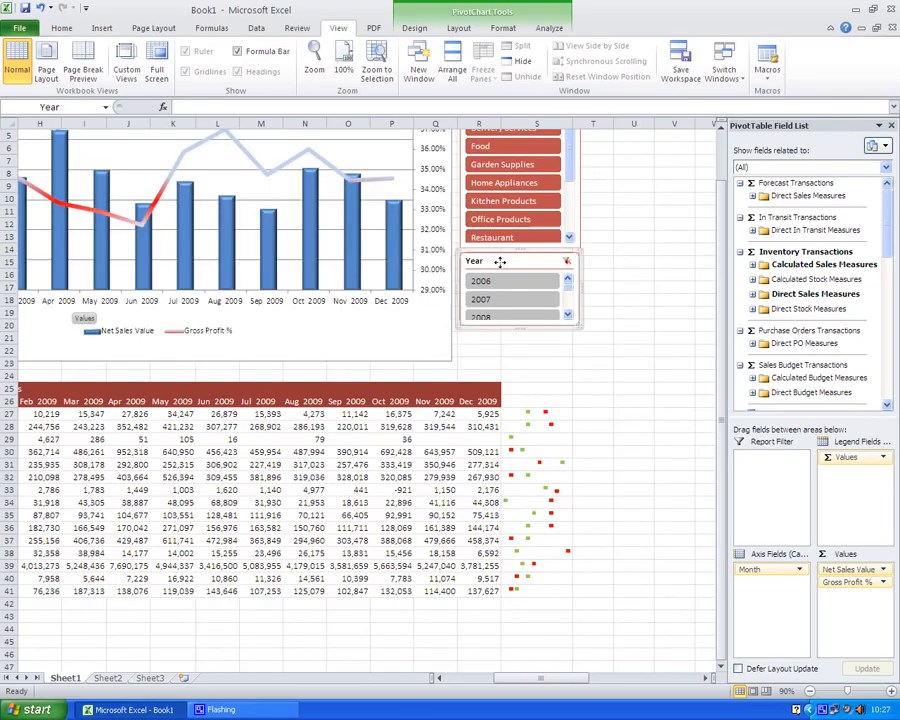
pyautogui.moveTo(502, 263); pyautogui.dragTo(499, 263)
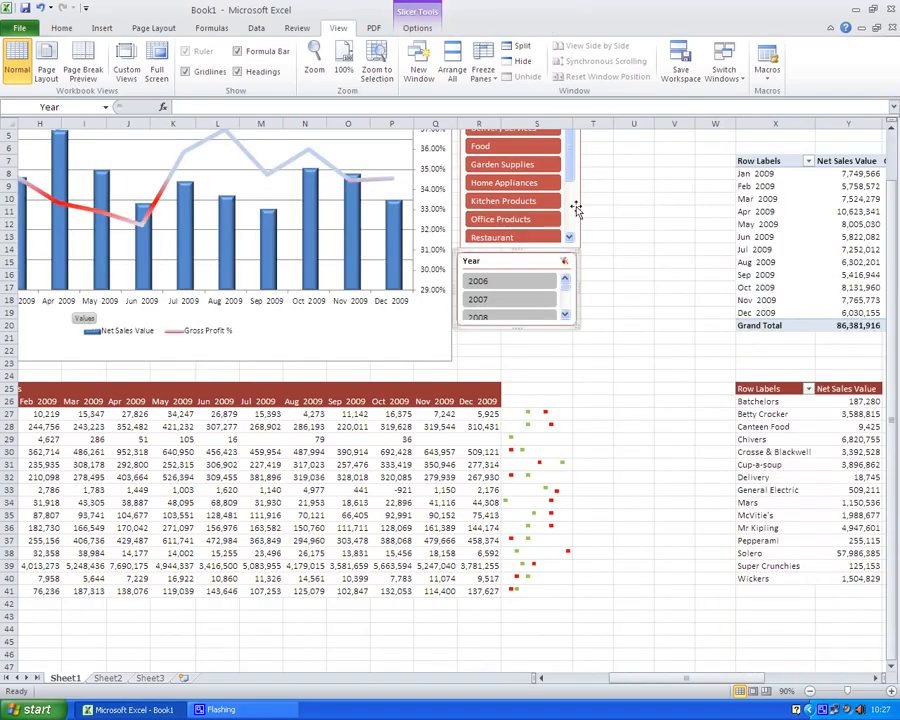
pyautogui.moveTo(577, 210); pyautogui.dragTo(566, 215)
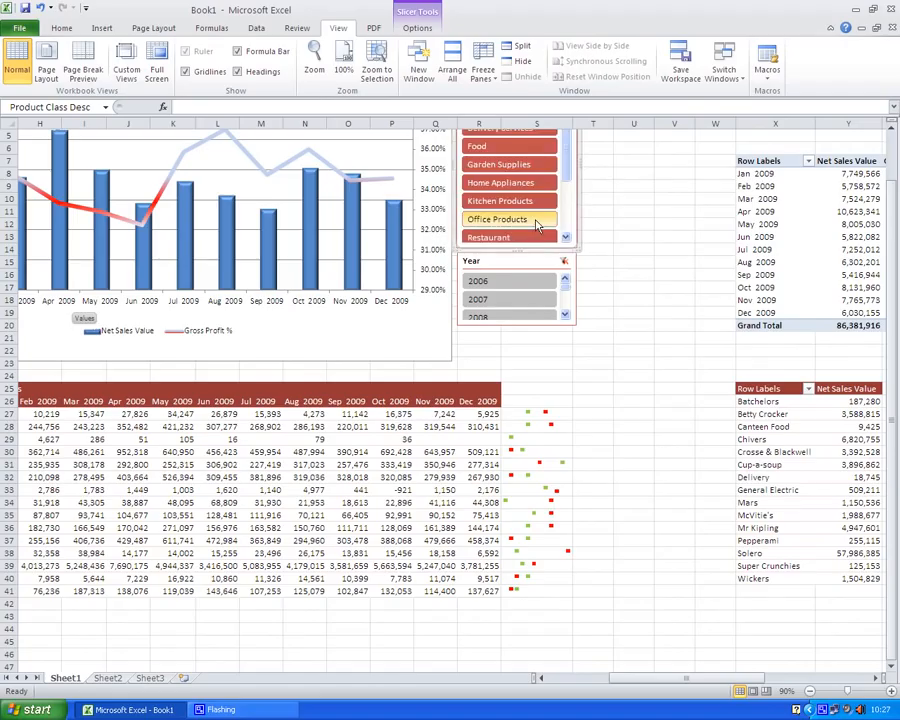
# Hide the sheet's gridlines and headings and reduce the zoom to 80%.
pyautogui.click(186, 71)
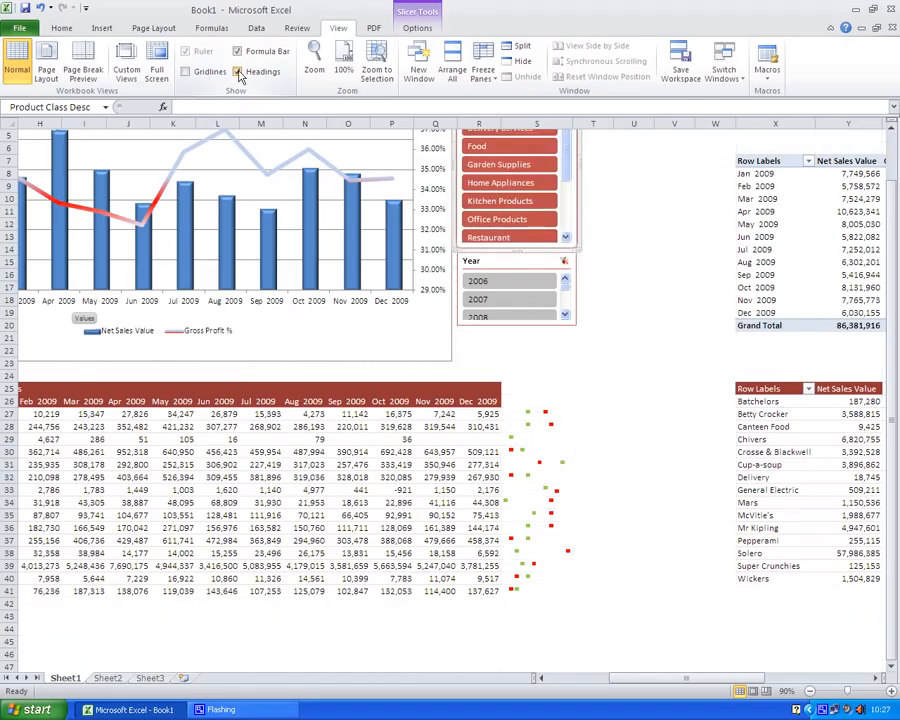
pyautogui.click(240, 73)
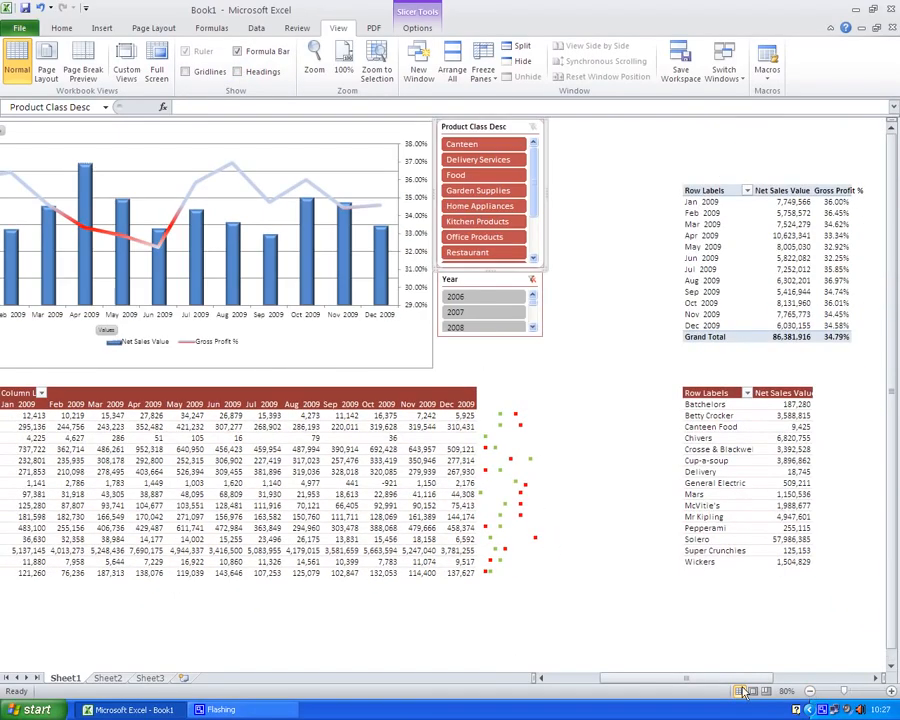
pyautogui.click(810, 692)
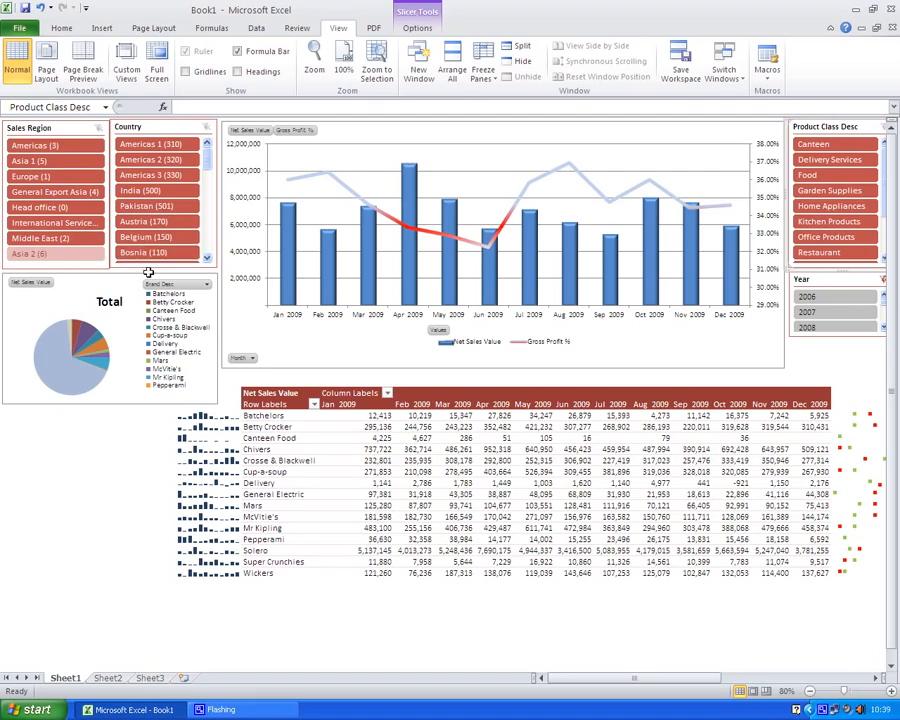
# Filter the dashboard to the Europe (1) sales region and the country Germany (130).
pyautogui.click(29, 178)
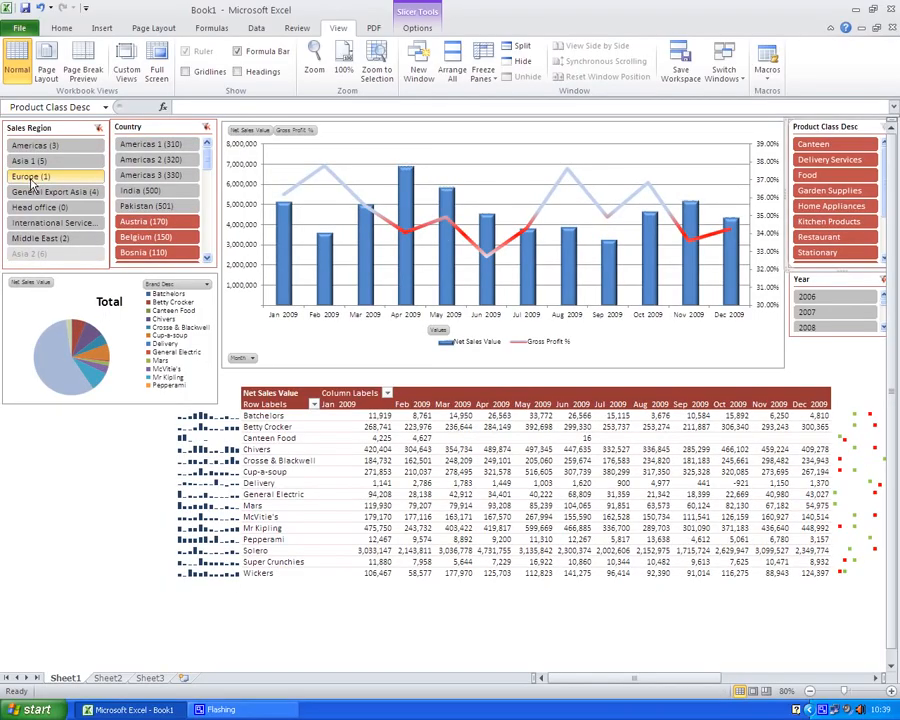
pyautogui.scroll(-1, 140, 200)
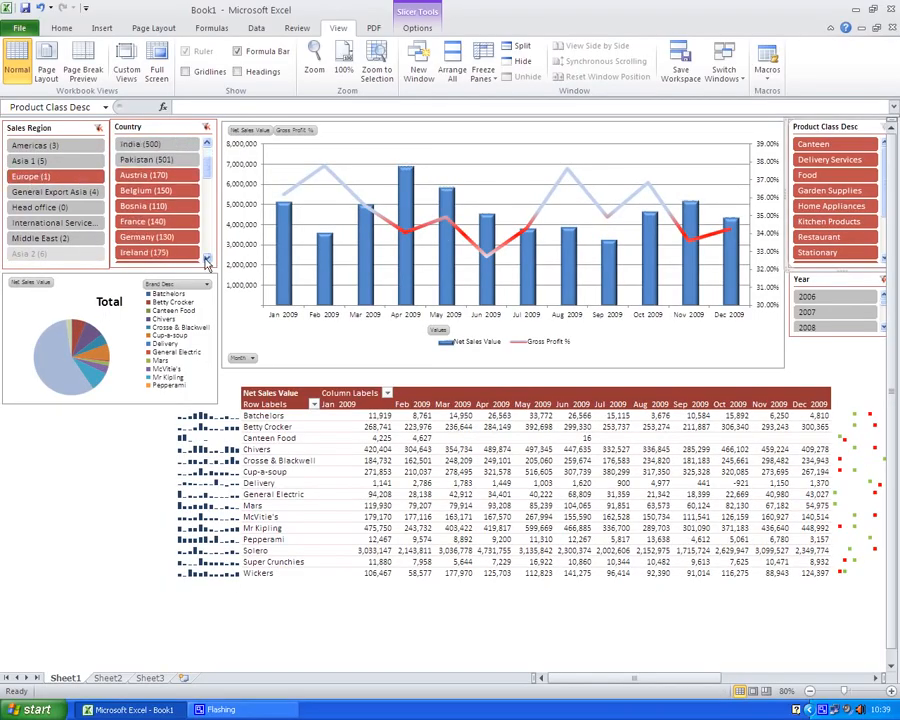
pyautogui.click(130, 240)
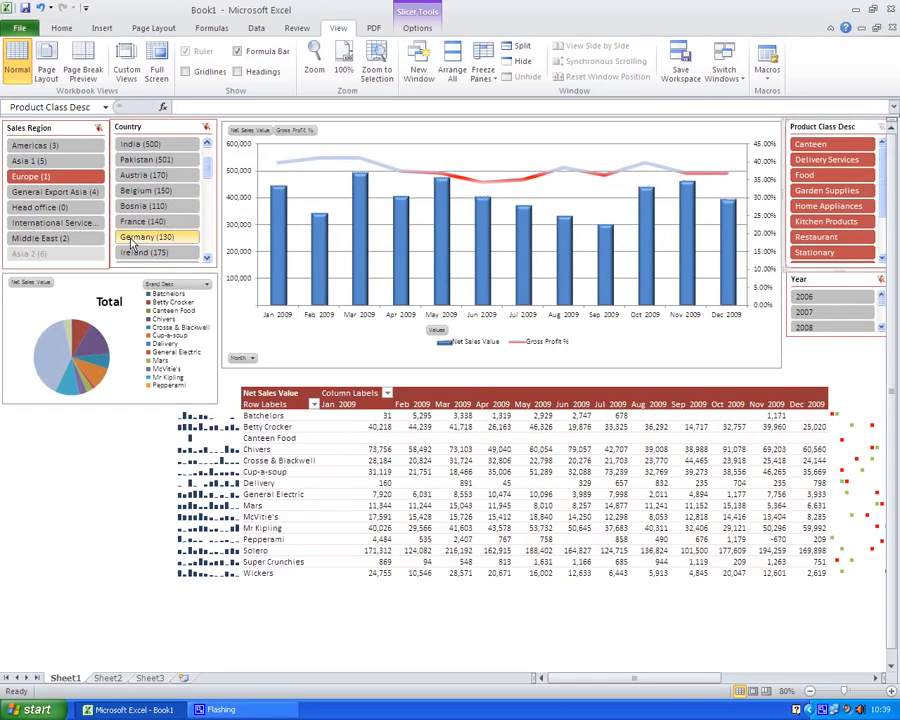
# Narrow the dashboard to the Food product class and the year 2010.
pyautogui.click(836, 175)
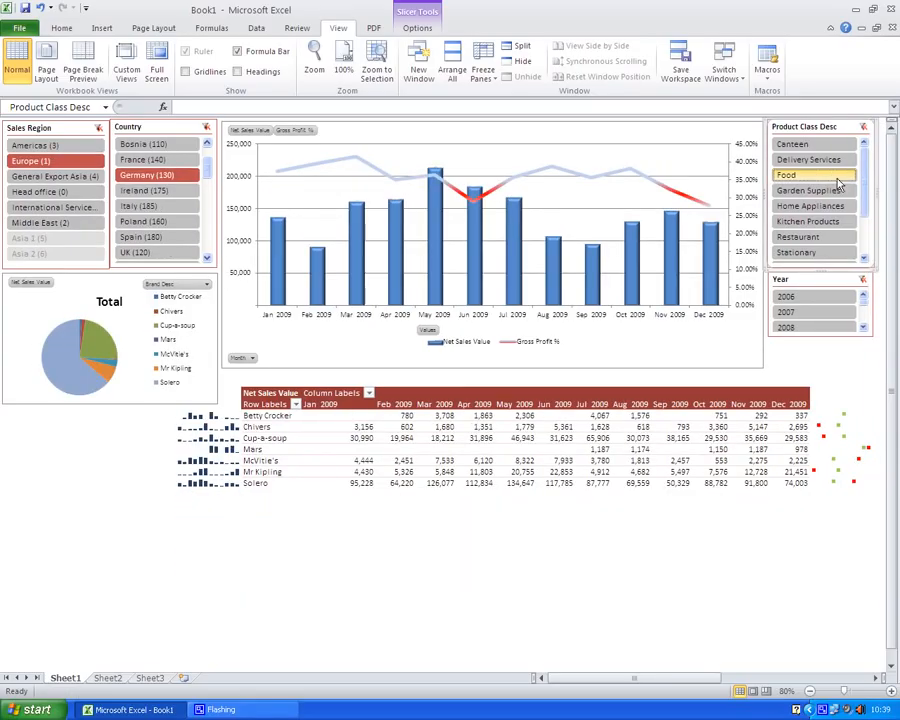
pyautogui.click(865, 329)
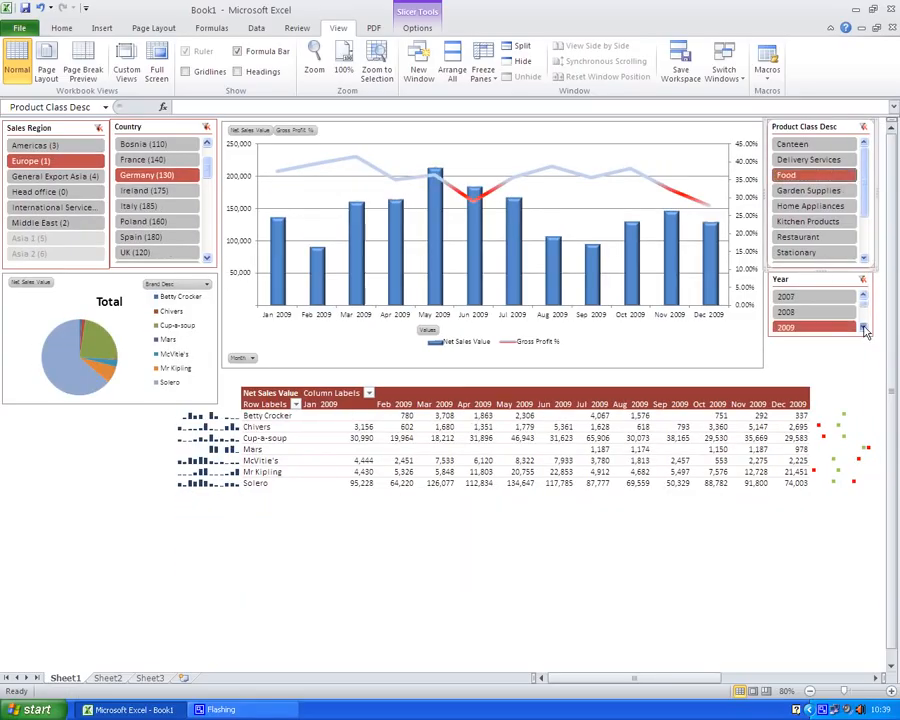
pyautogui.click(865, 329)
pyautogui.click(794, 327)
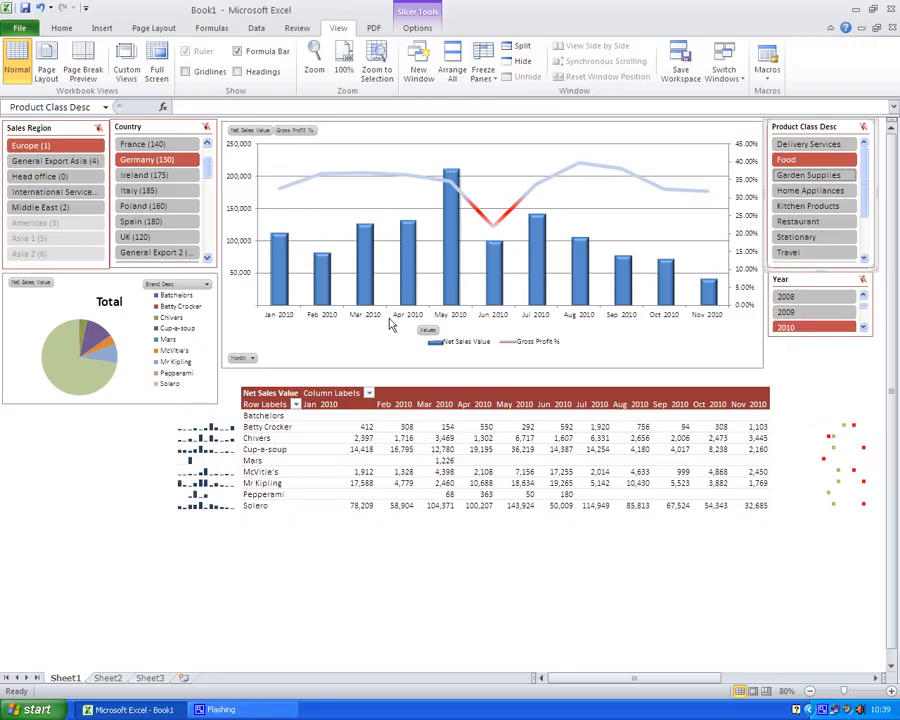
# Switch the dashboard's country to UK (120), filter by Home Appliances, and change the filters to Restaurant and 2009.
pyautogui.click(145, 238)
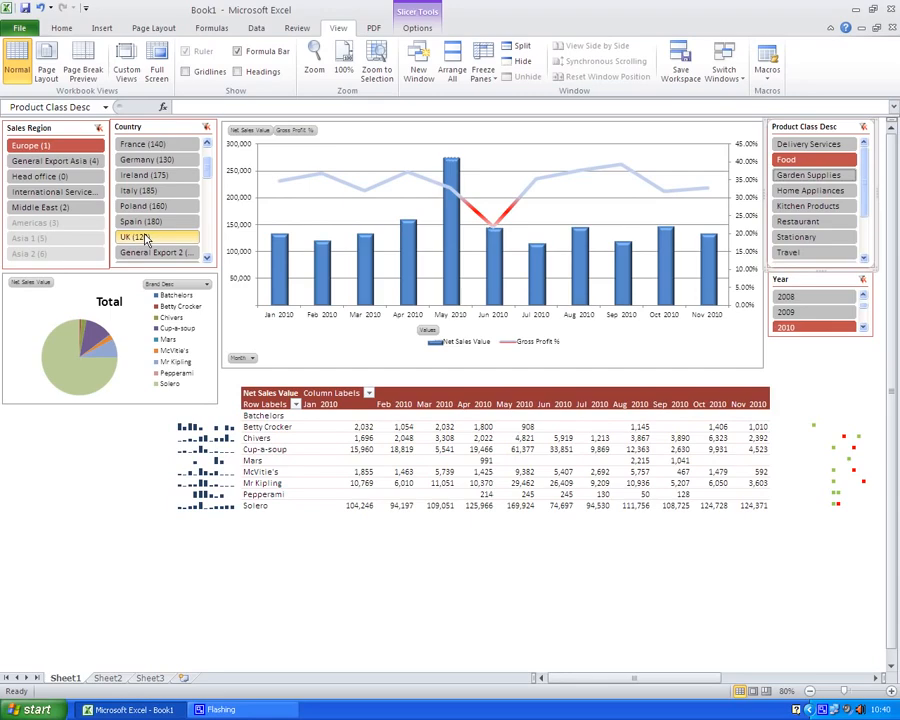
pyautogui.click(790, 192)
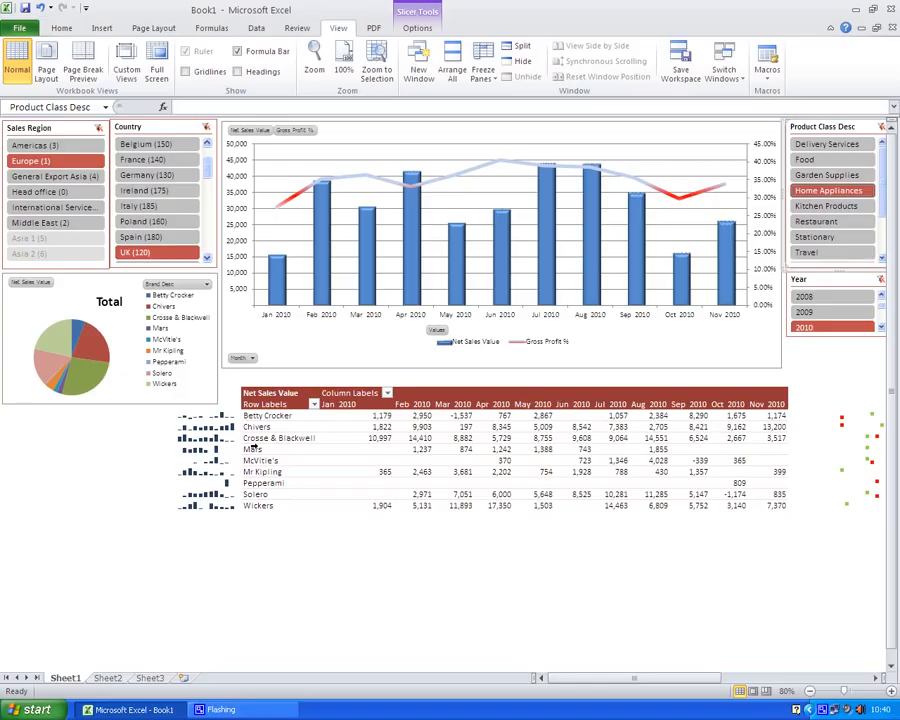
pyautogui.click(805, 221)
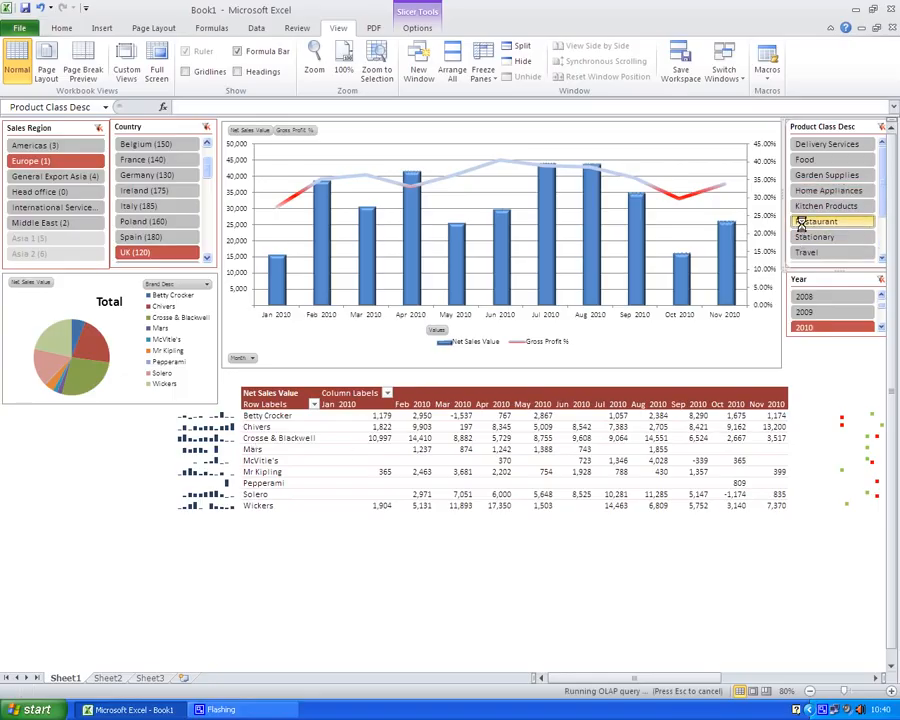
pyautogui.click(803, 314)
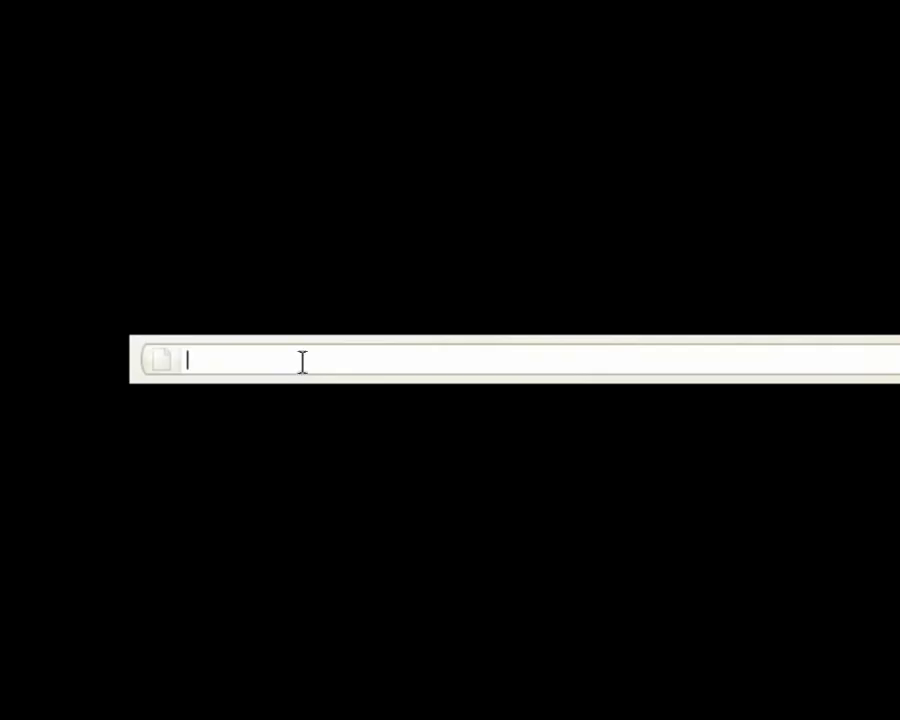
pyautogui.write('w')
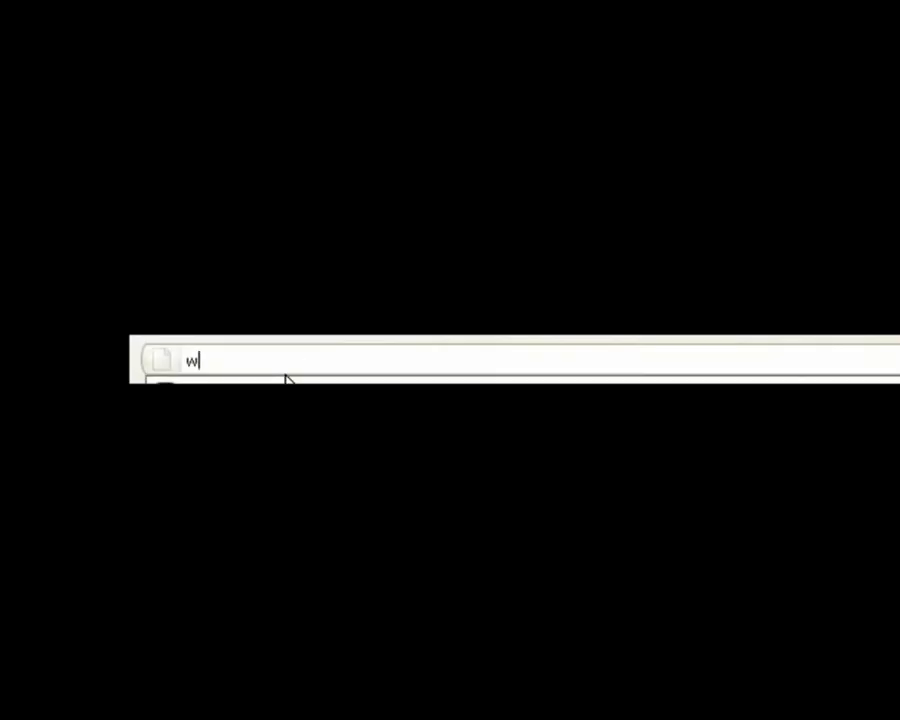
pyautogui.write('ww.locii-insight.com')
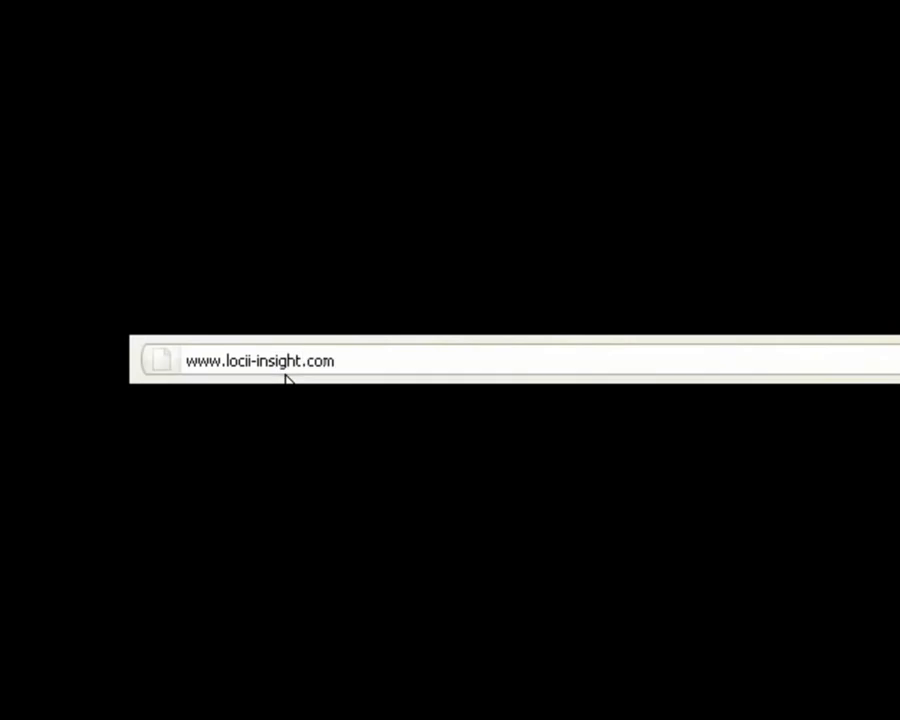
pyautogui.press('Return')
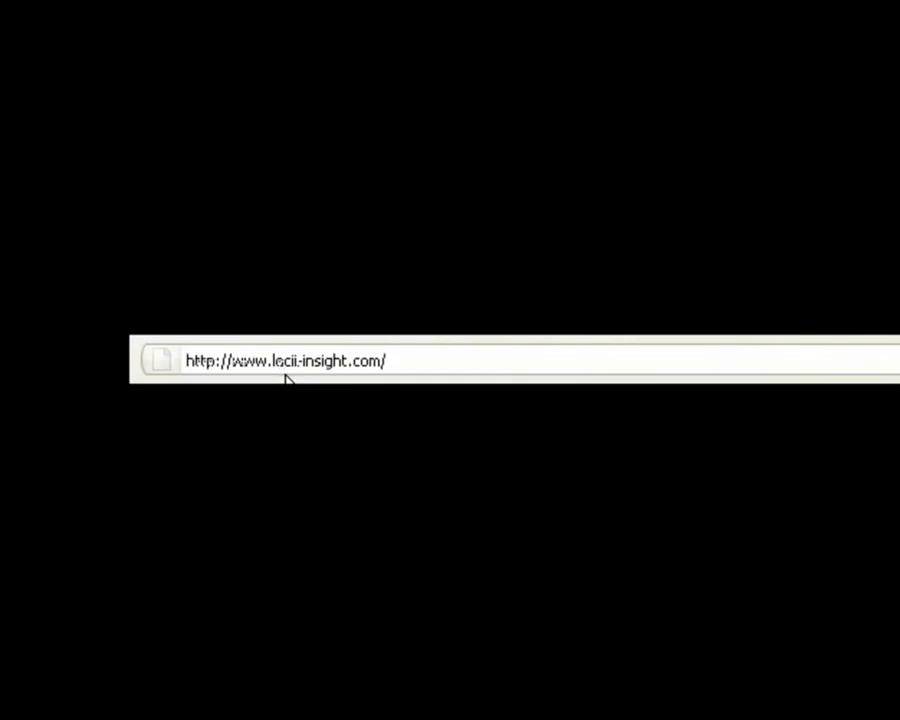